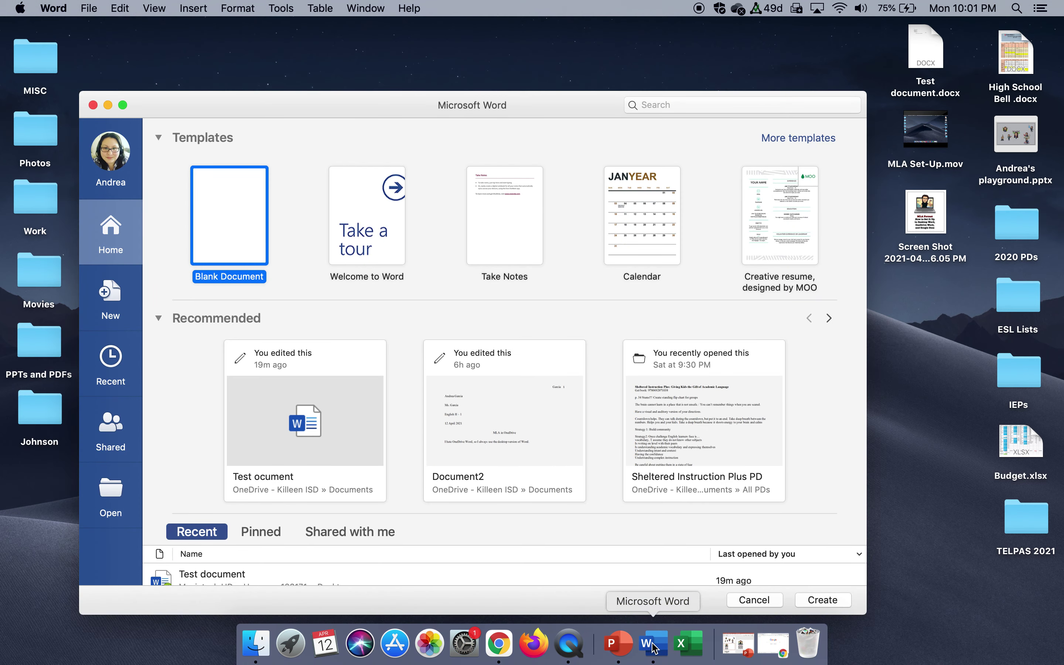
# Create Document2 as a new blank document from the Word template gallery.
pyautogui.doubleClick(222, 217)
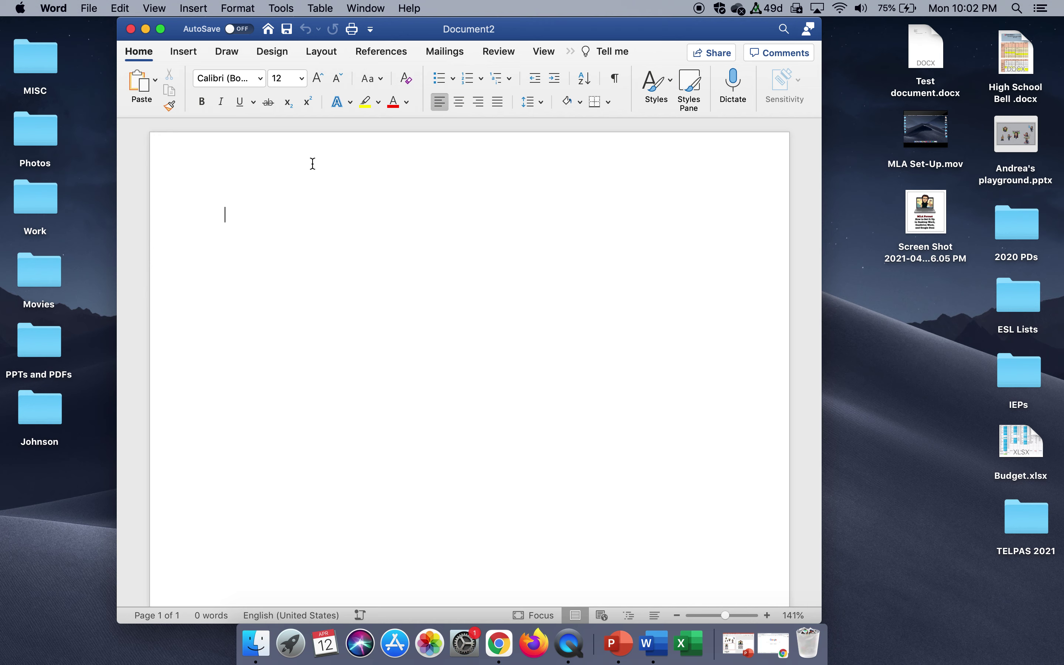
# Open the blank document's header for editing.
pyautogui.doubleClick(313, 164)
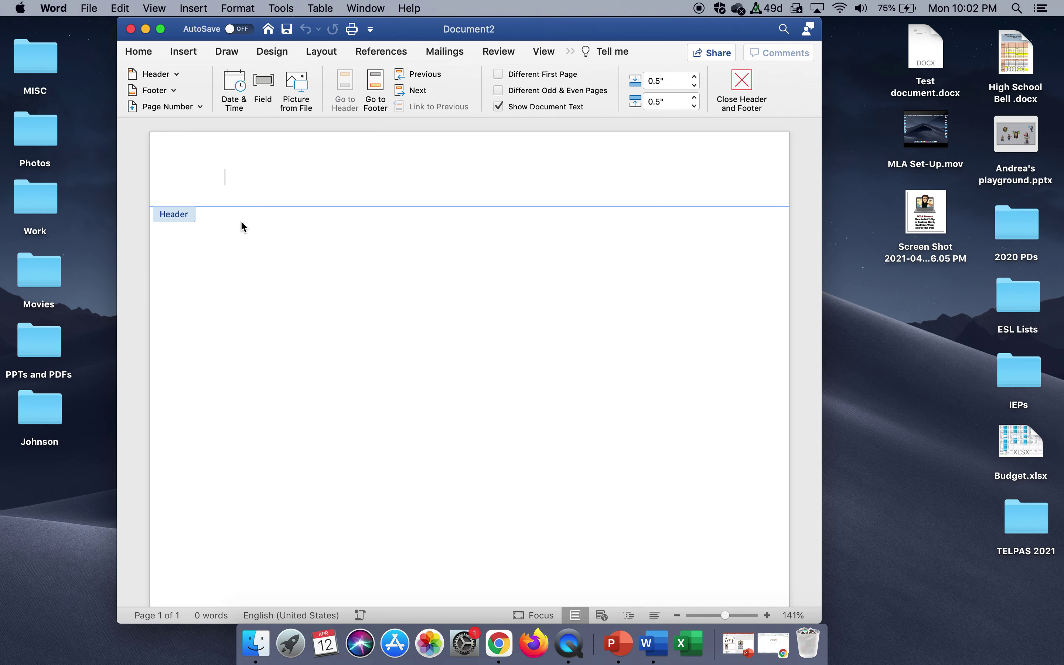
pyautogui.doubleClick(283, 291)
pyautogui.click(190, 55)
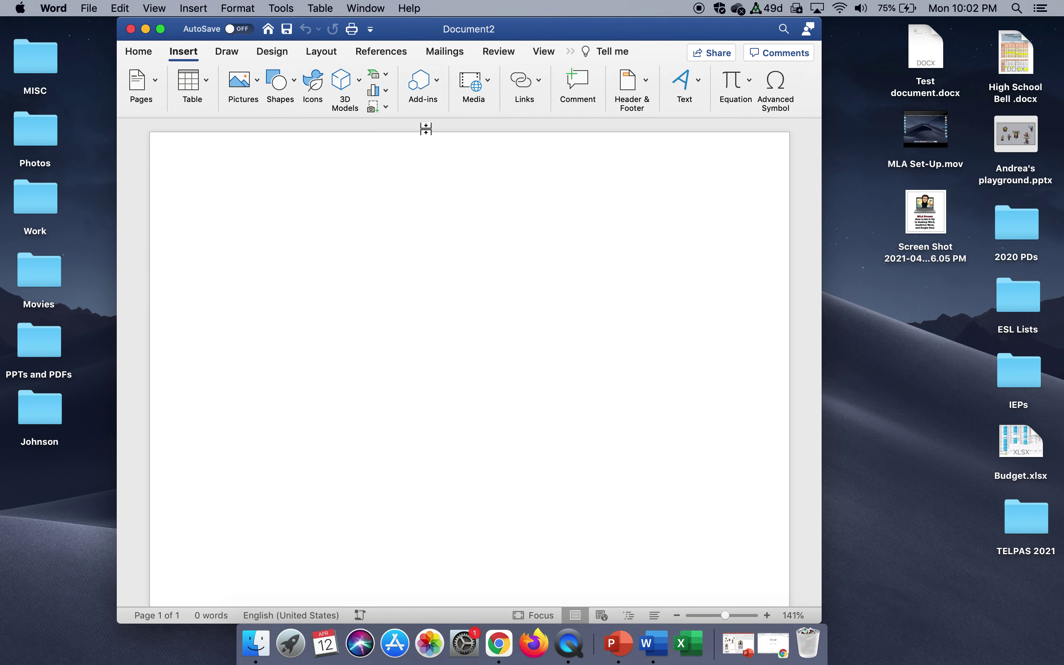
pyautogui.click(651, 90)
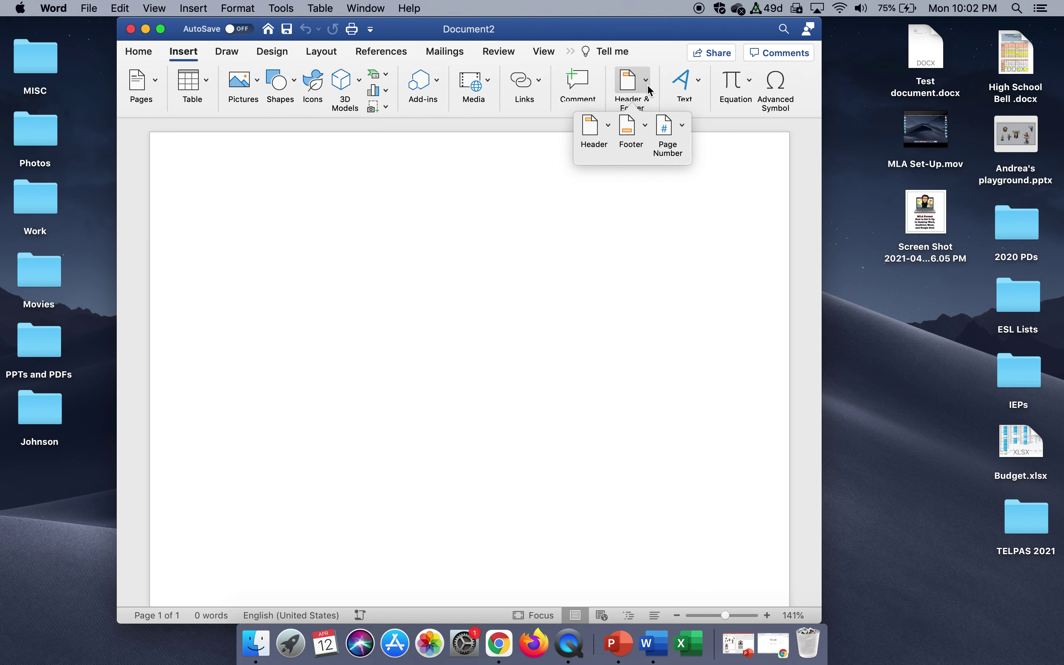
pyautogui.click(612, 137)
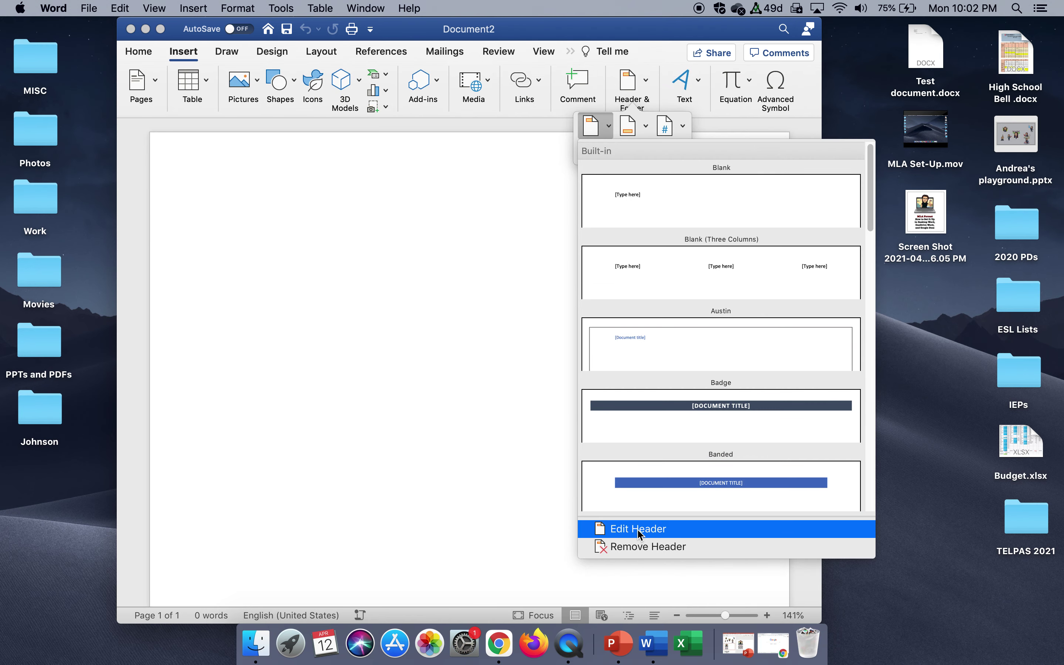
pyautogui.click(638, 529)
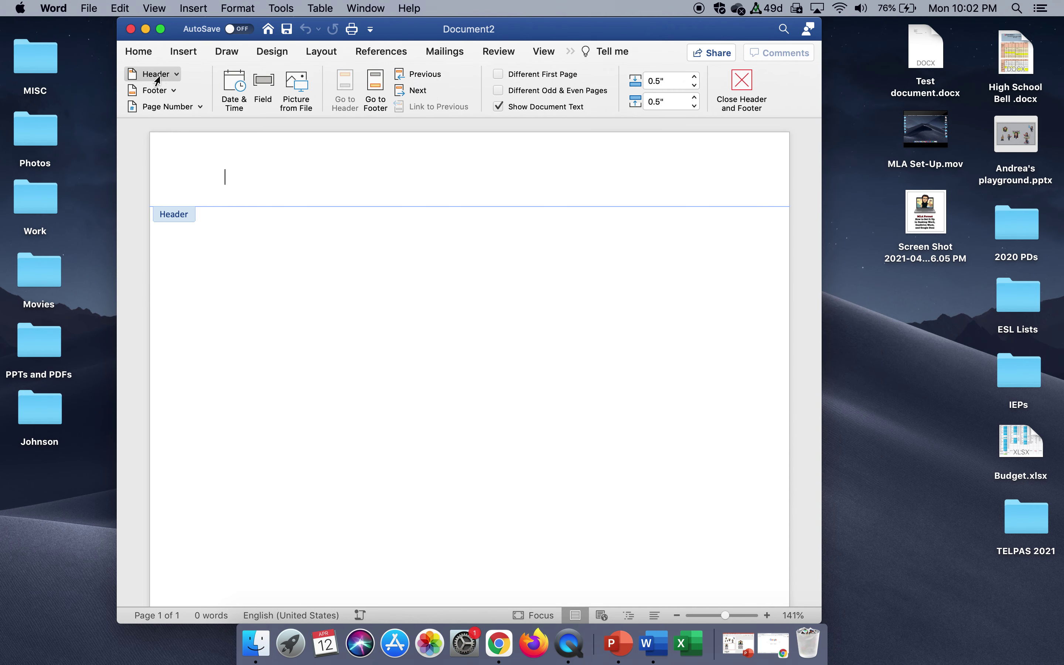
# Right-align the header and set its font to Times New Roman.
pyautogui.click(146, 55)
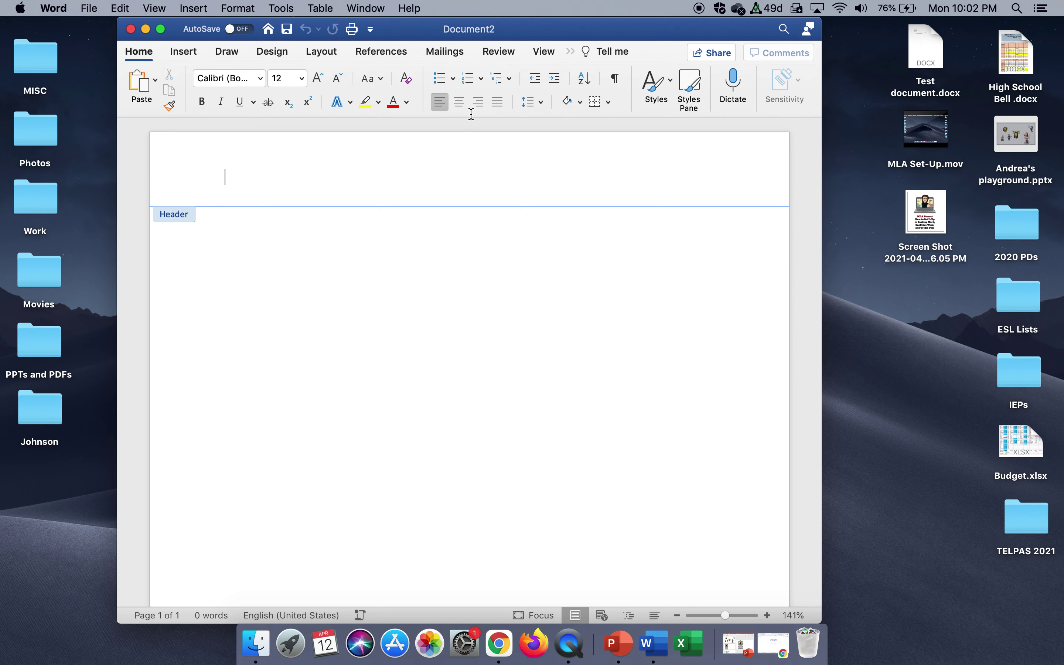
pyautogui.click(480, 105)
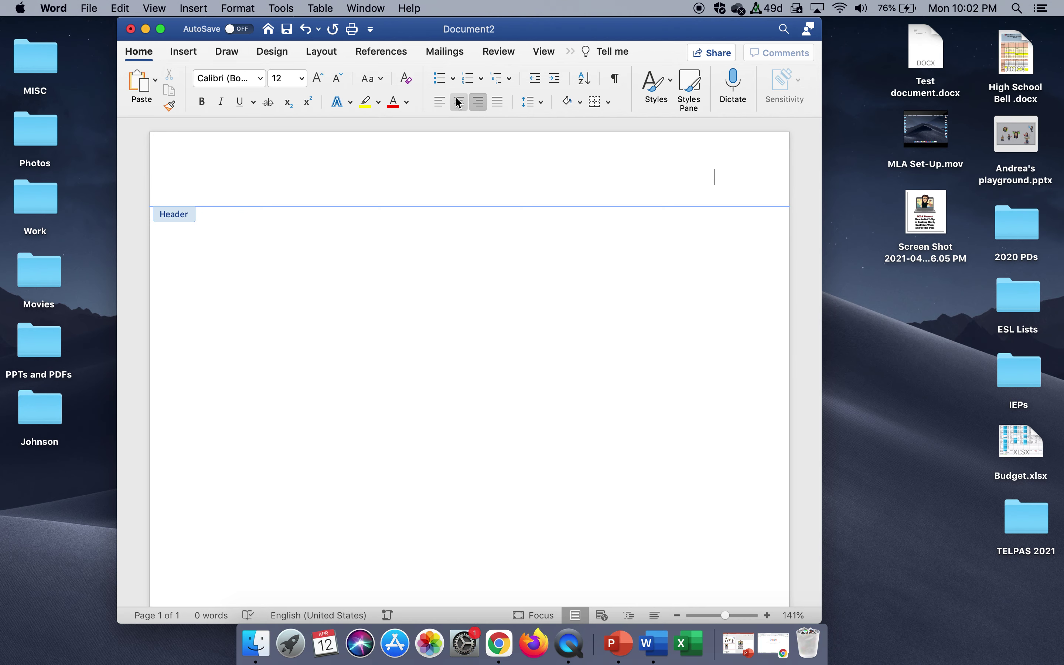
pyautogui.click(265, 84)
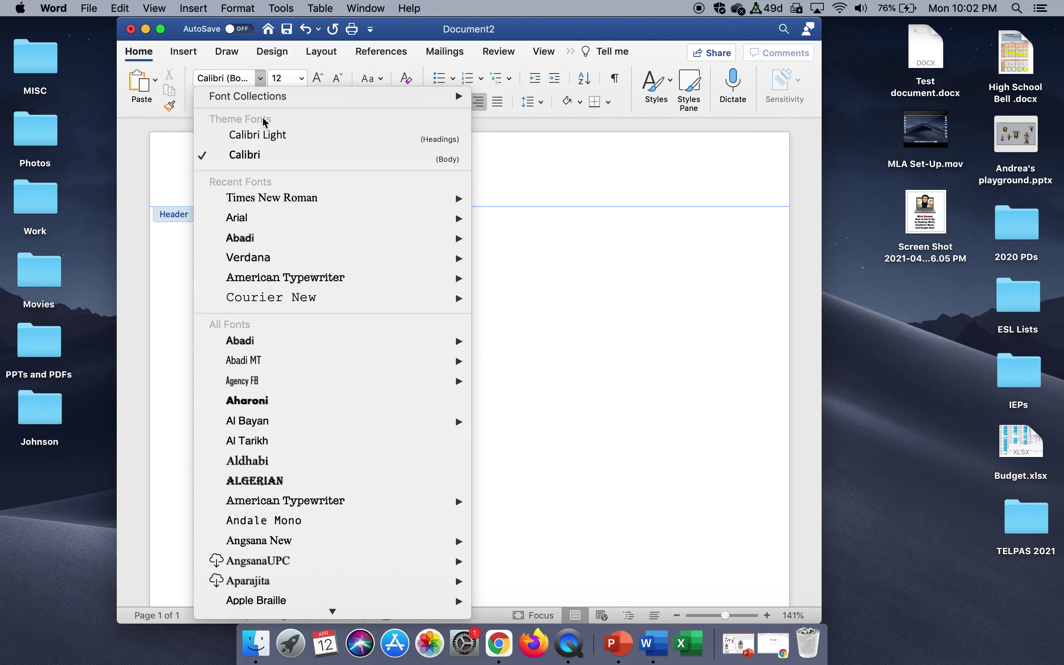
pyautogui.click(266, 204)
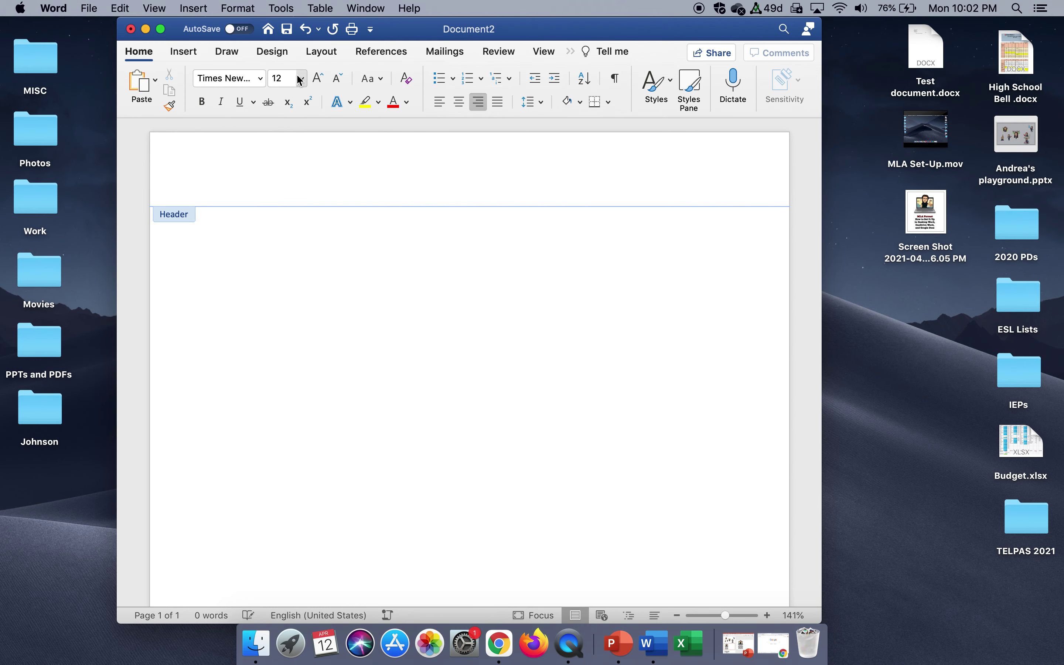
# Insert page number 1 at the header's right and close the header.
pyautogui.click(184, 51)
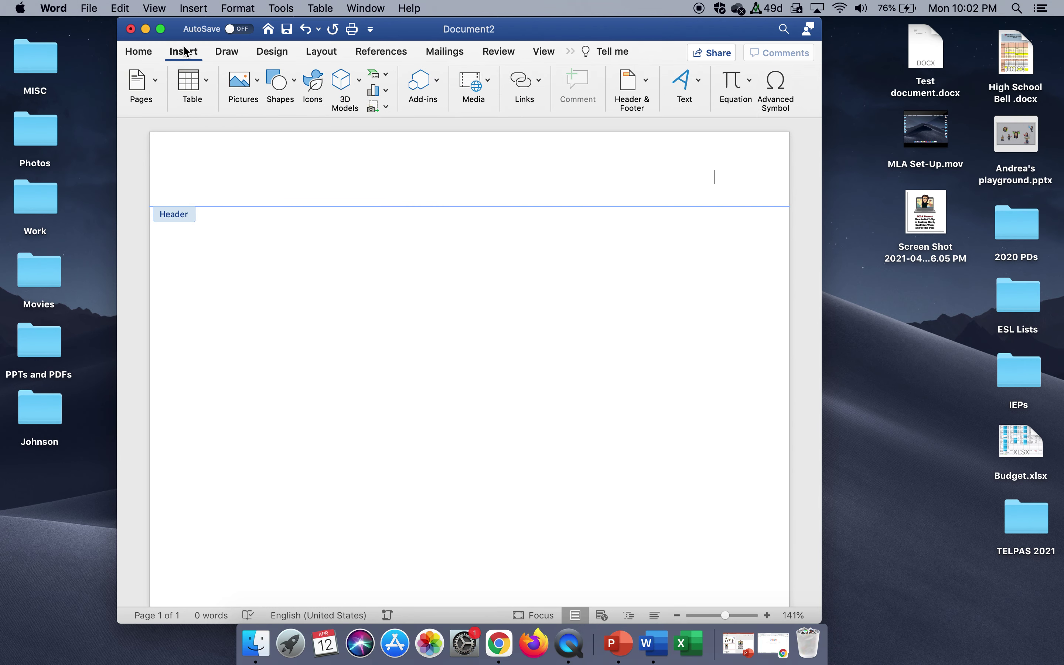
pyautogui.click(645, 84)
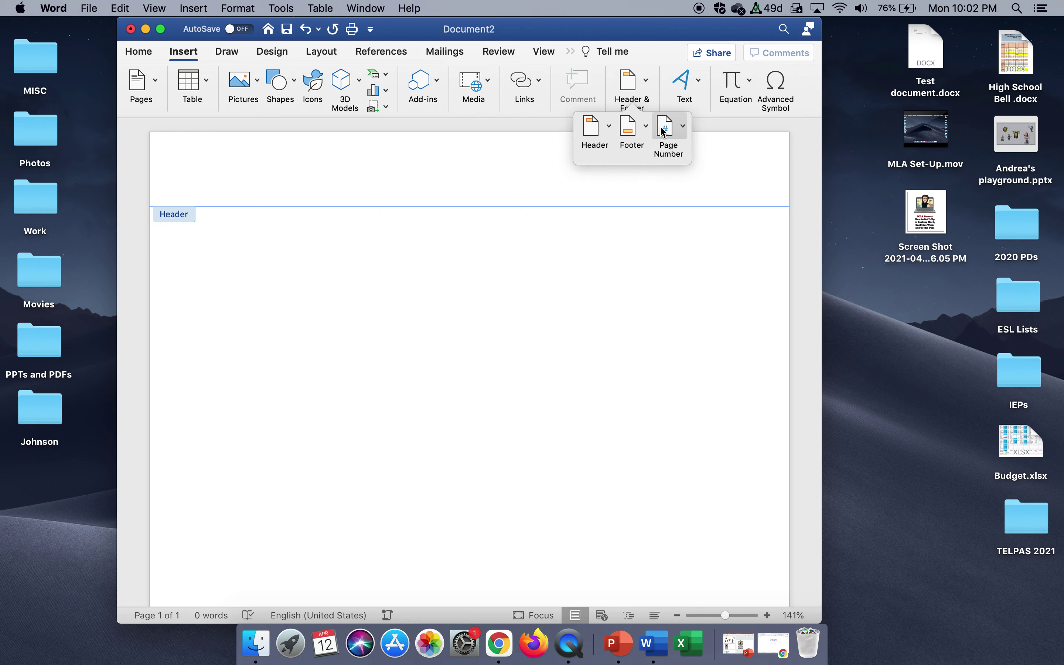
pyautogui.click(683, 127)
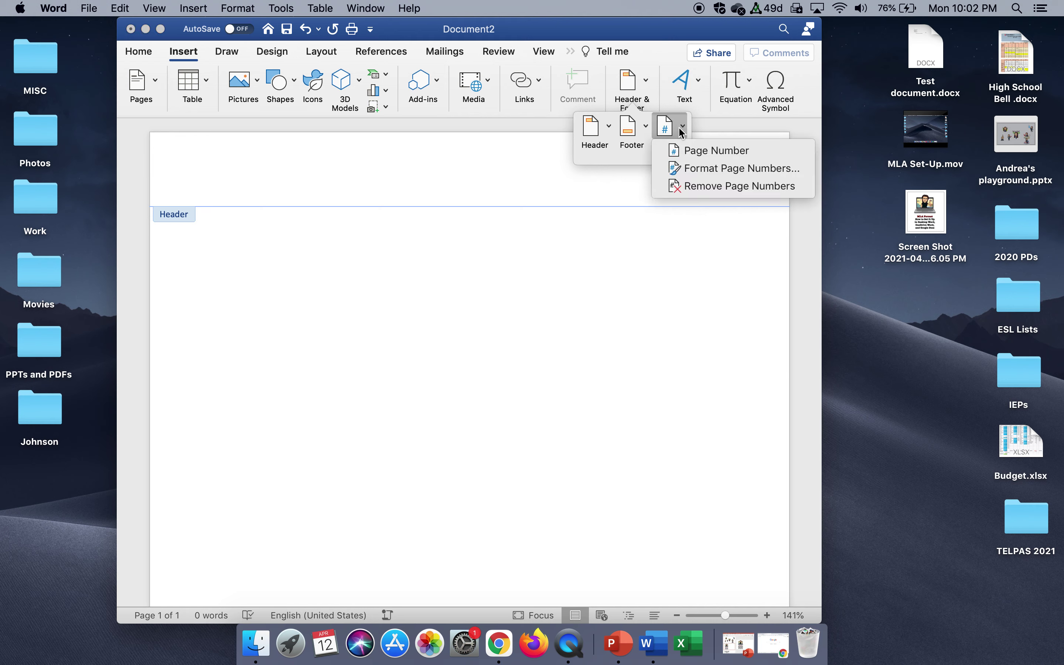
pyautogui.click(687, 151)
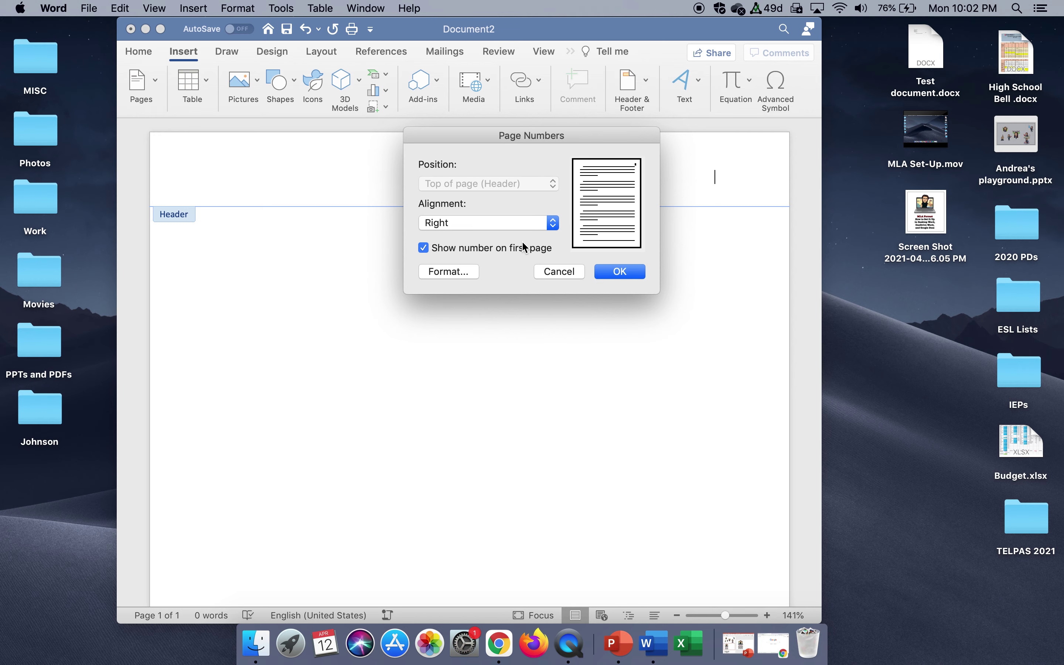
pyautogui.click(618, 273)
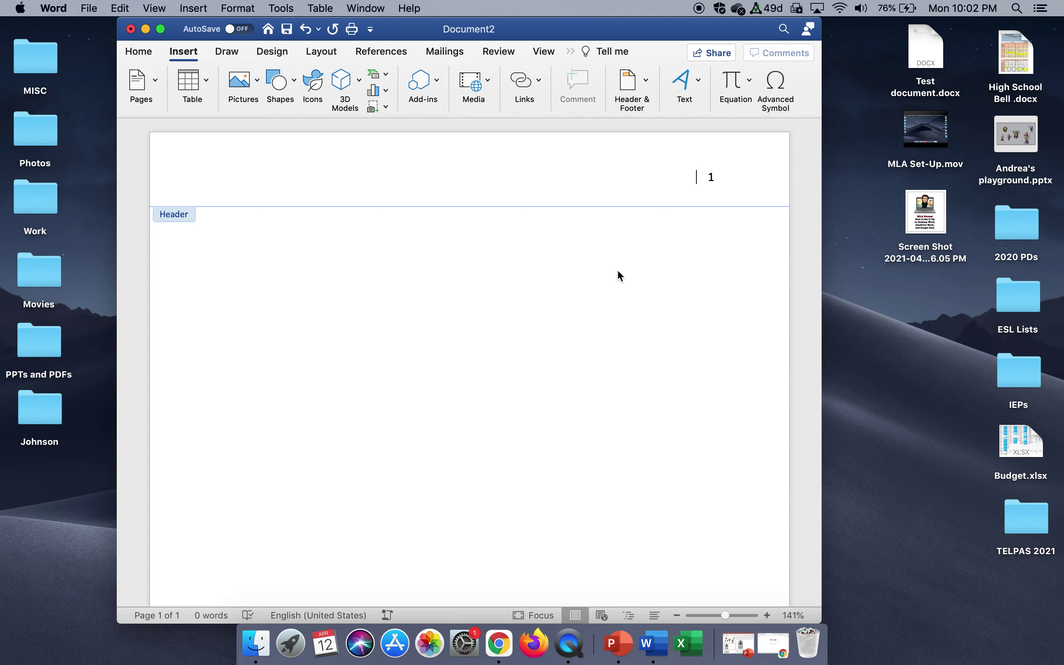
pyautogui.doubleClick(616, 240)
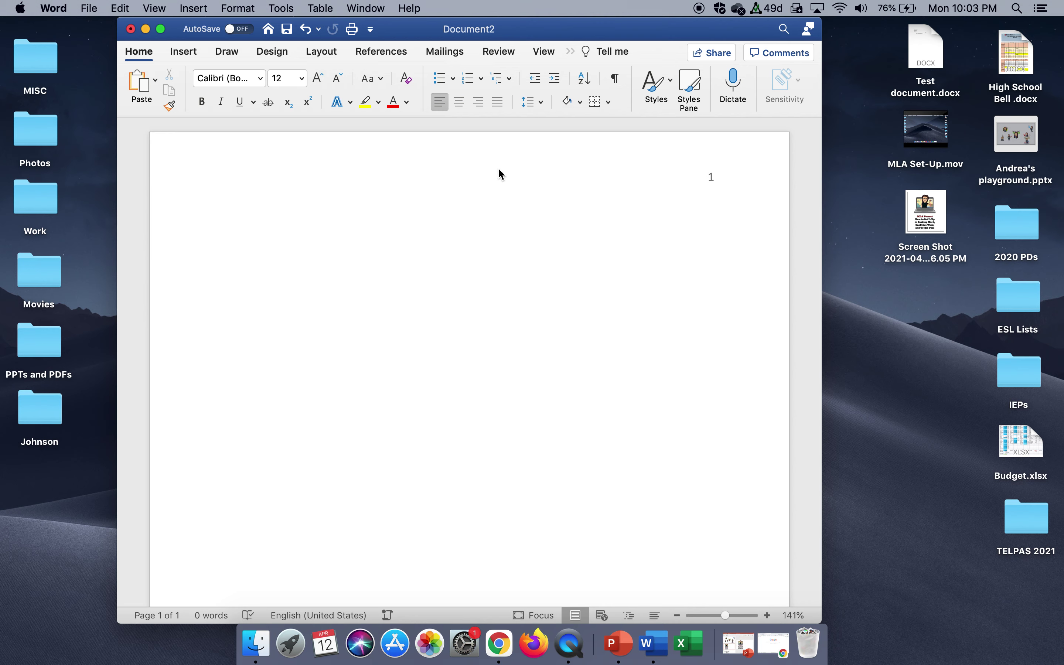
# Set the body line spacing to 2.0.
pyautogui.click(542, 102)
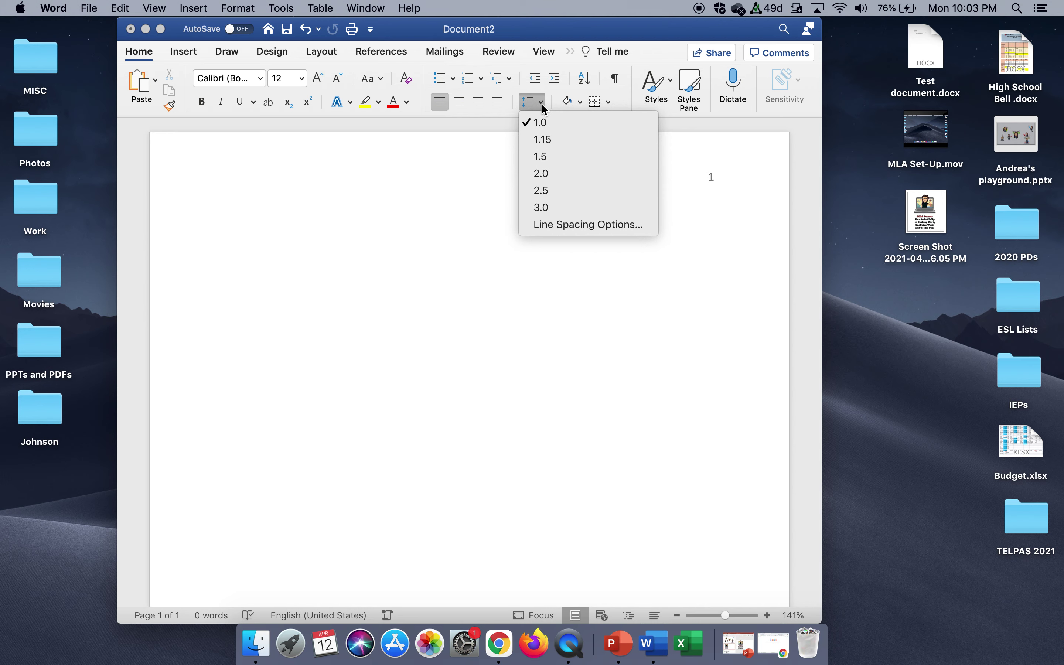
pyautogui.click(545, 174)
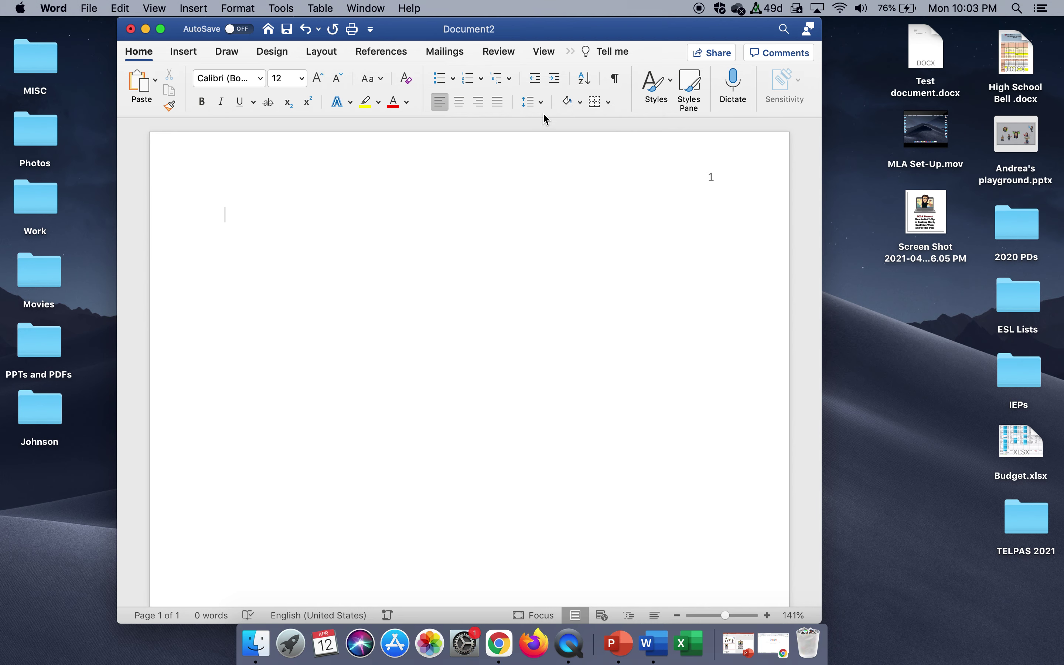
pyautogui.click(540, 103)
pyautogui.click(555, 225)
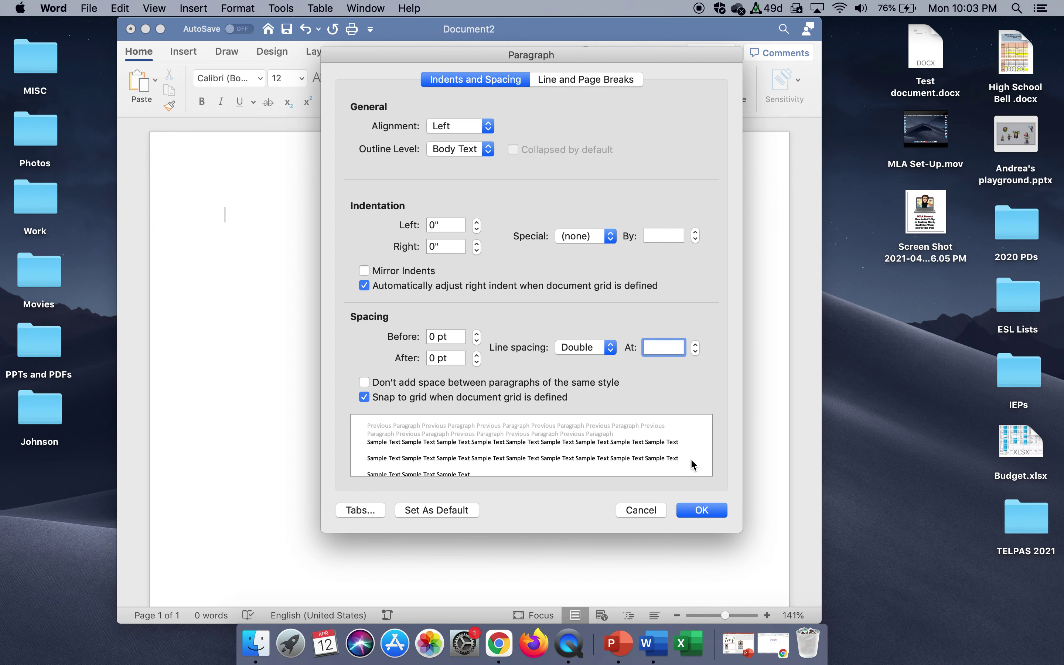
pyautogui.click(695, 509)
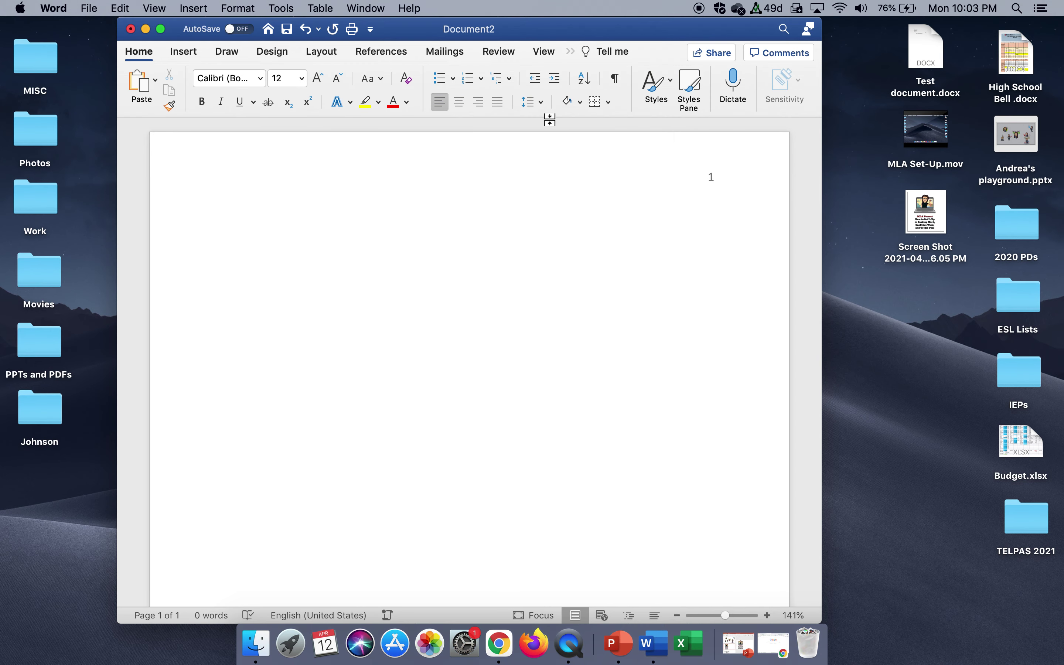
# Confirm Double line spacing with 0 pt before and after in the Paragraph settings.
pyautogui.click(542, 102)
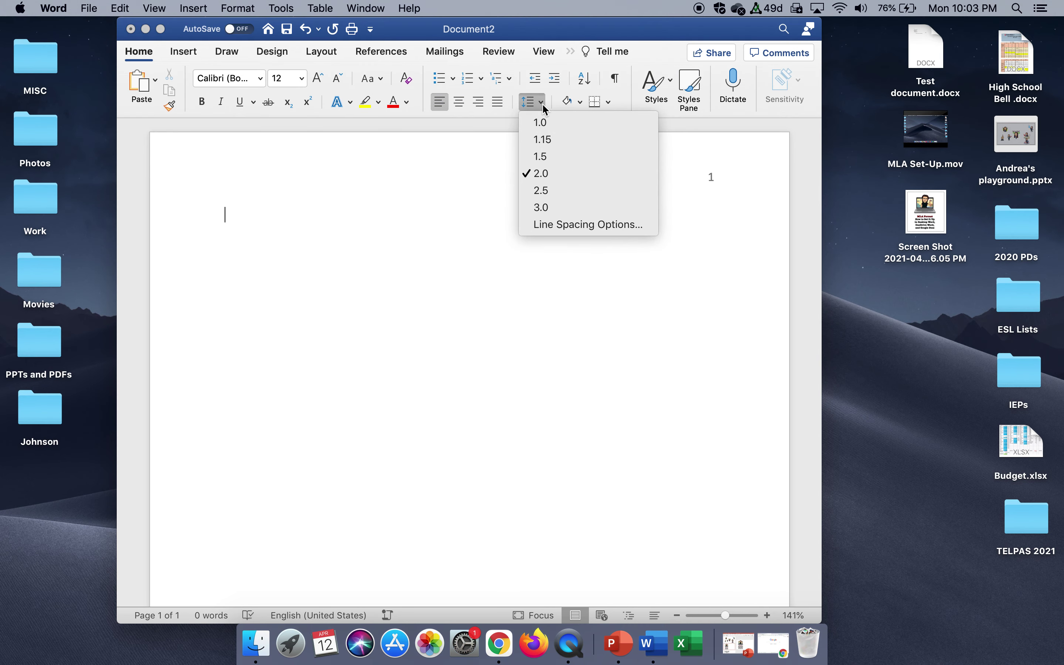
pyautogui.click(557, 225)
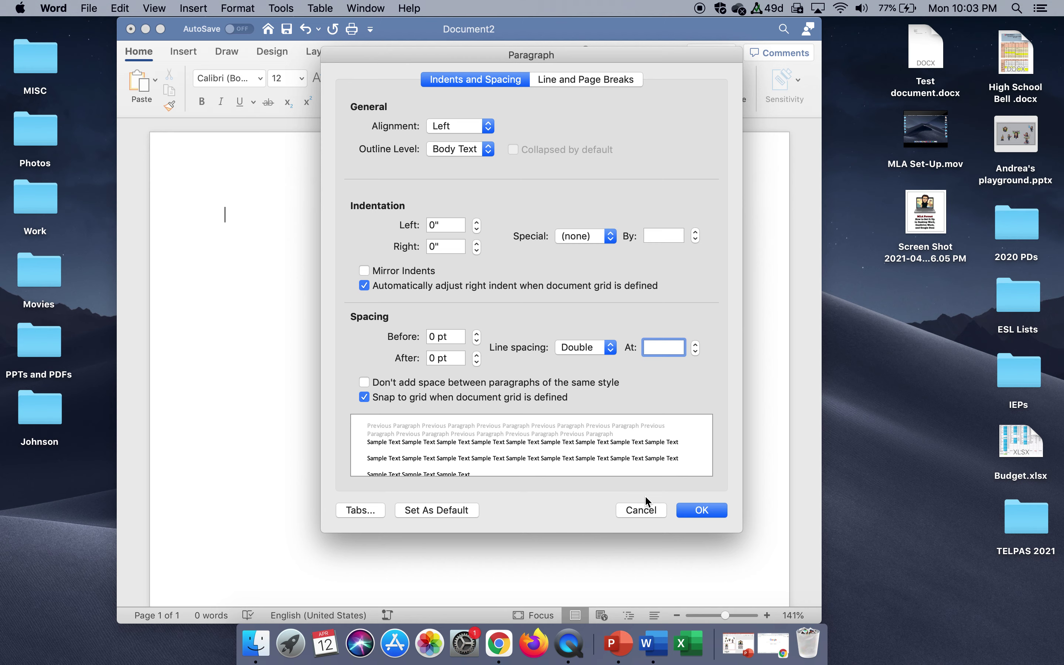
pyautogui.click(692, 512)
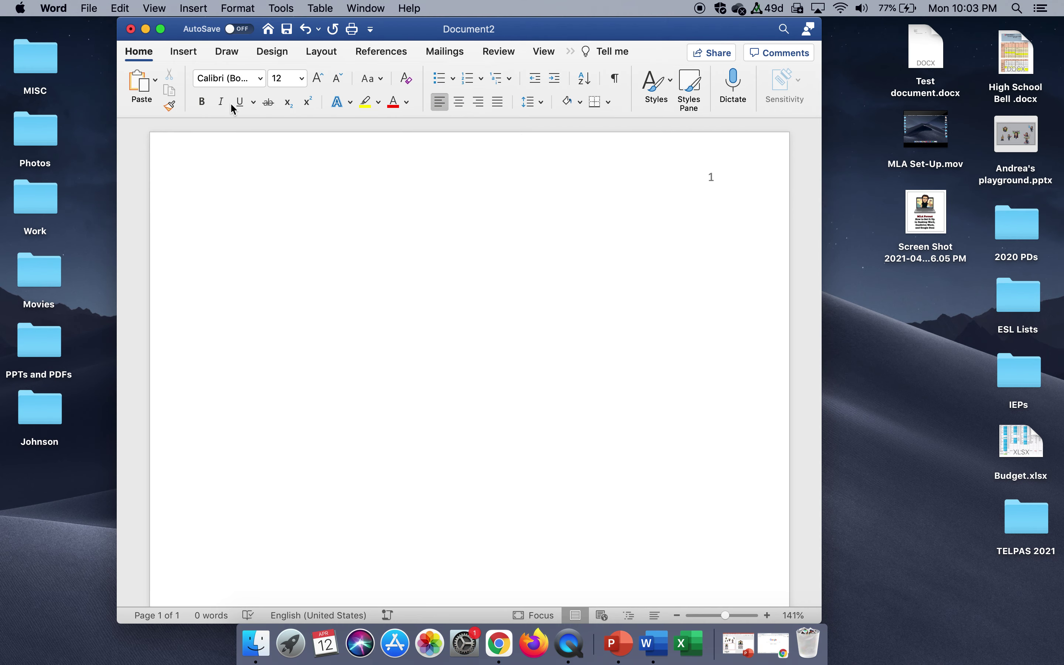
pyautogui.click(238, 8)
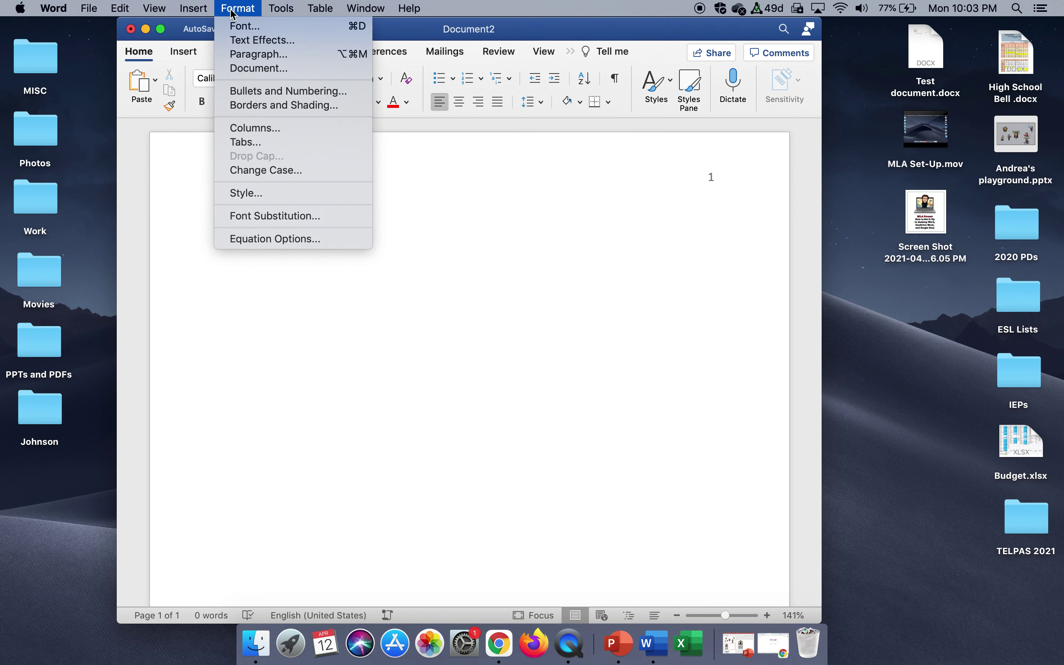
pyautogui.click(243, 54)
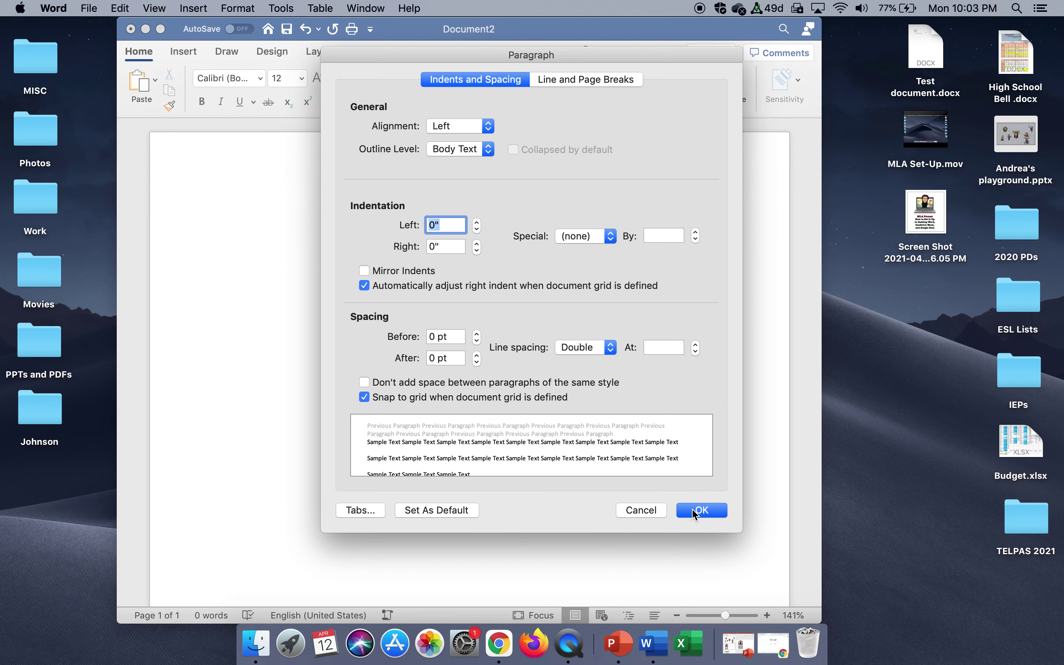
pyautogui.click(693, 510)
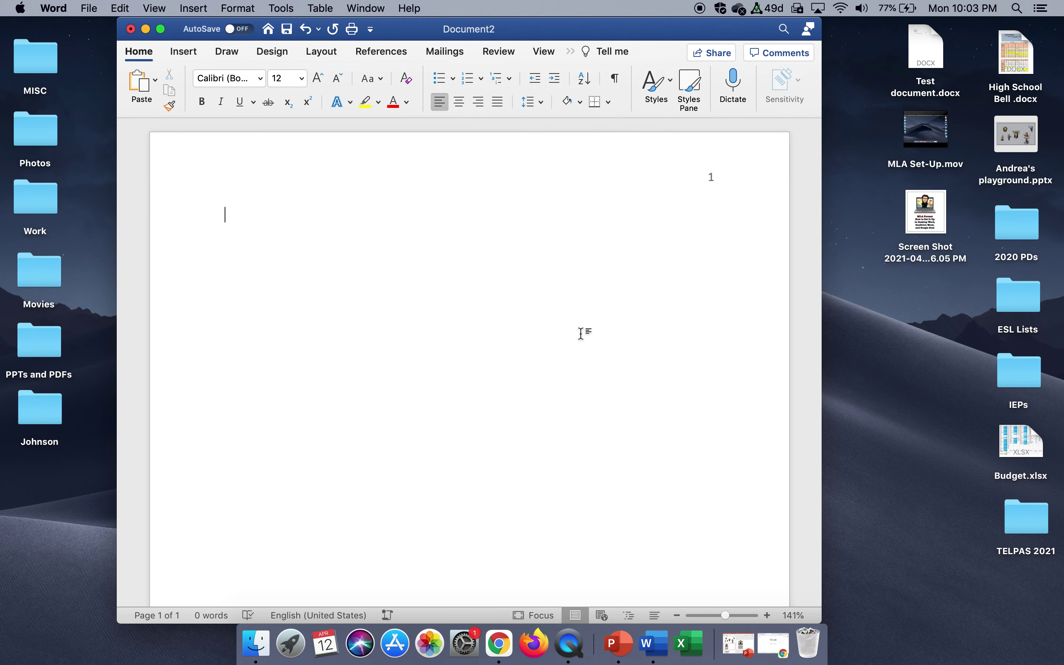
# Set the body font to Times New Roman, centre the text, and add one blank line.
pyautogui.click(261, 79)
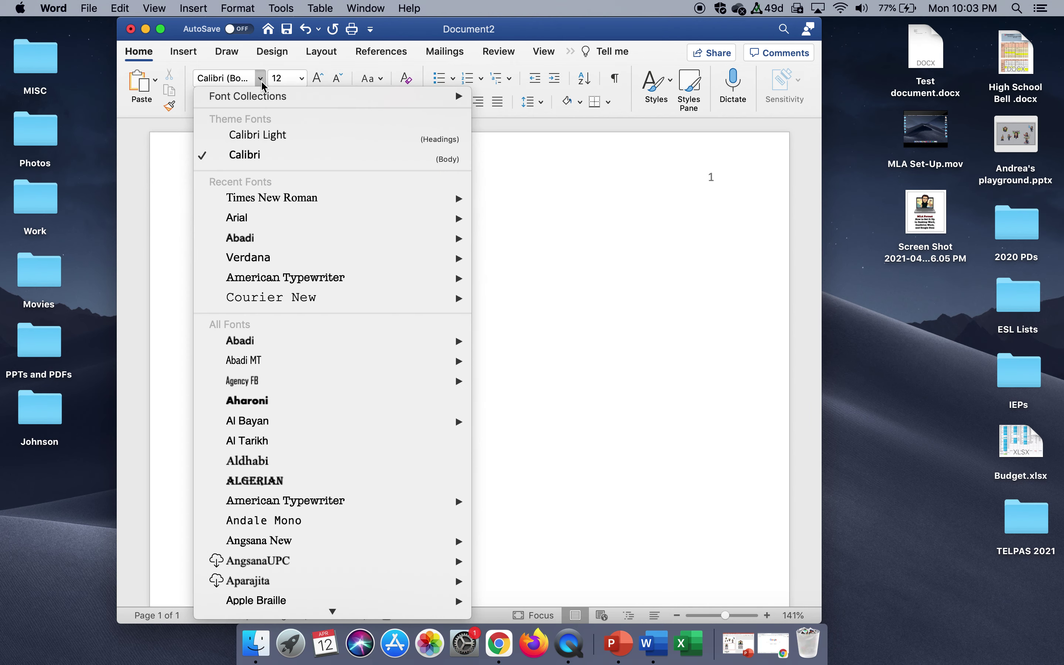
pyautogui.moveTo(272, 199)
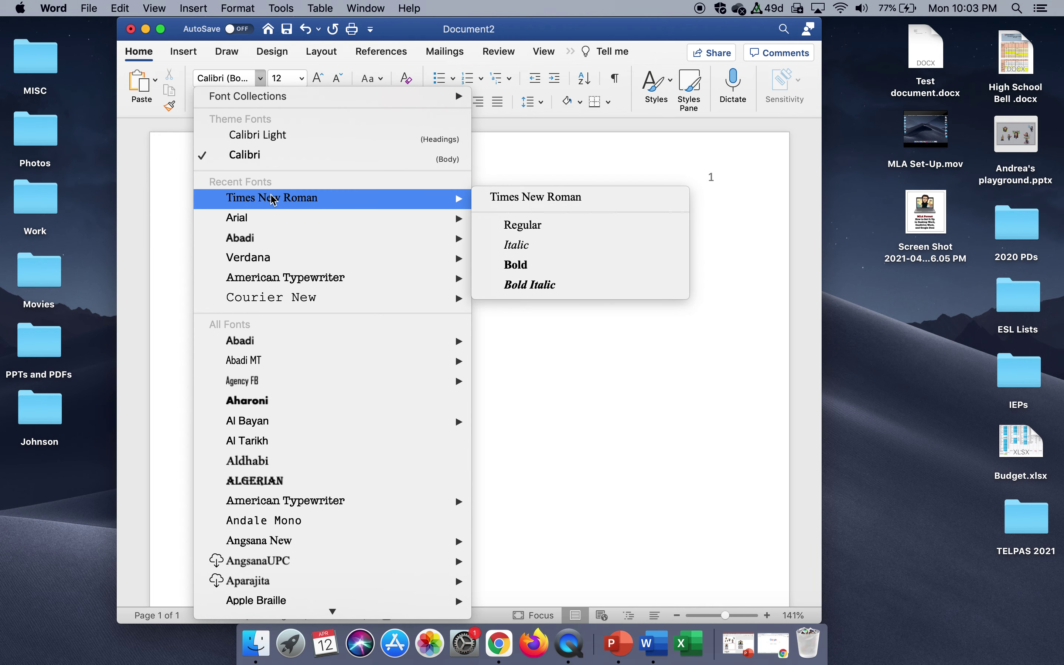
pyautogui.click(273, 199)
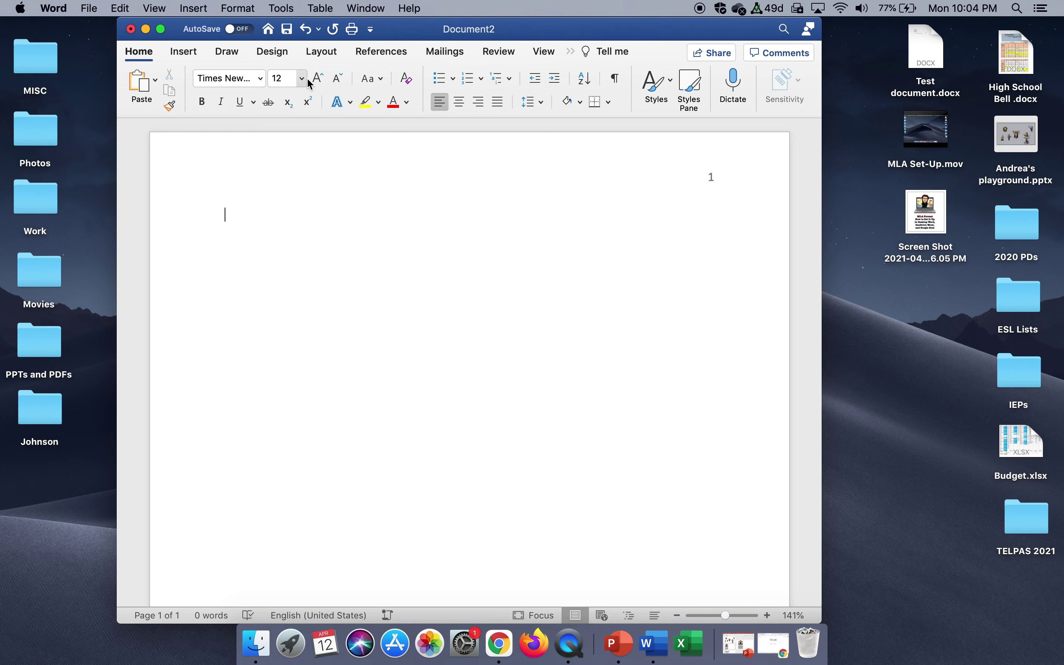
pyautogui.click(458, 106)
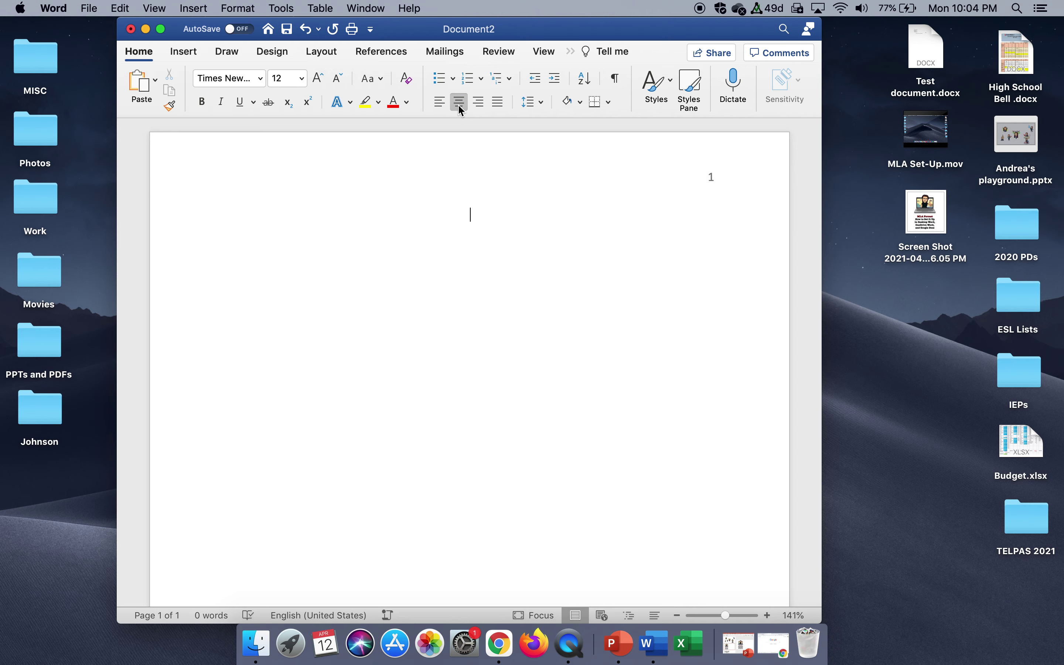
pyautogui.press('Return')
# Type the bold title 'Title', then turn bold off for the next line.
pyautogui.click(204, 103)
pyautogui.write('Title')
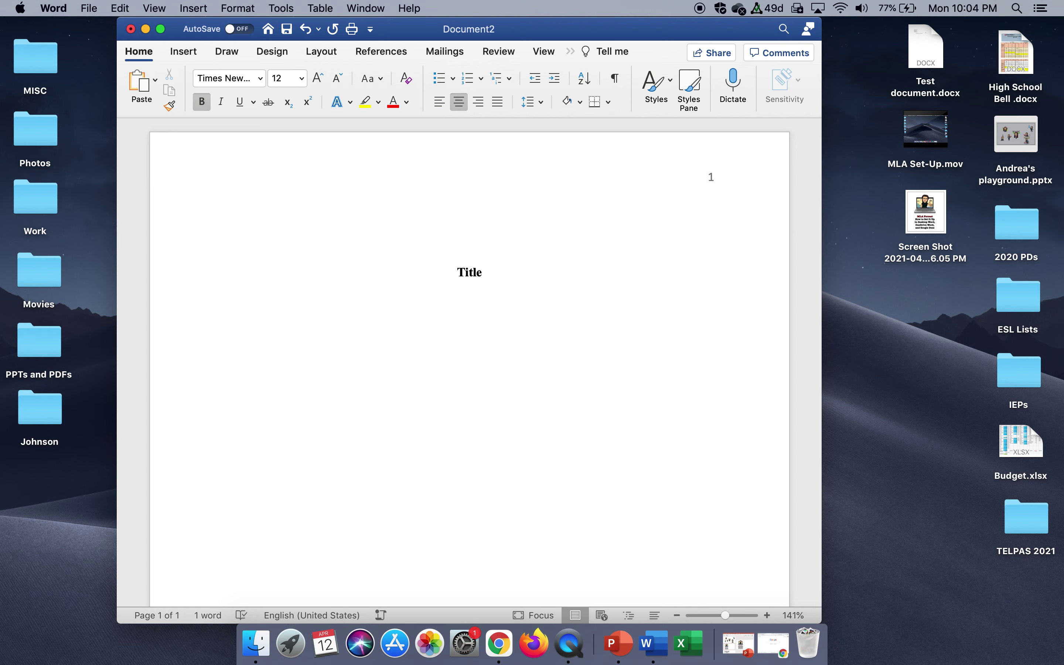
pyautogui.press('Return')
pyautogui.press('Return')
pyautogui.click(209, 104)
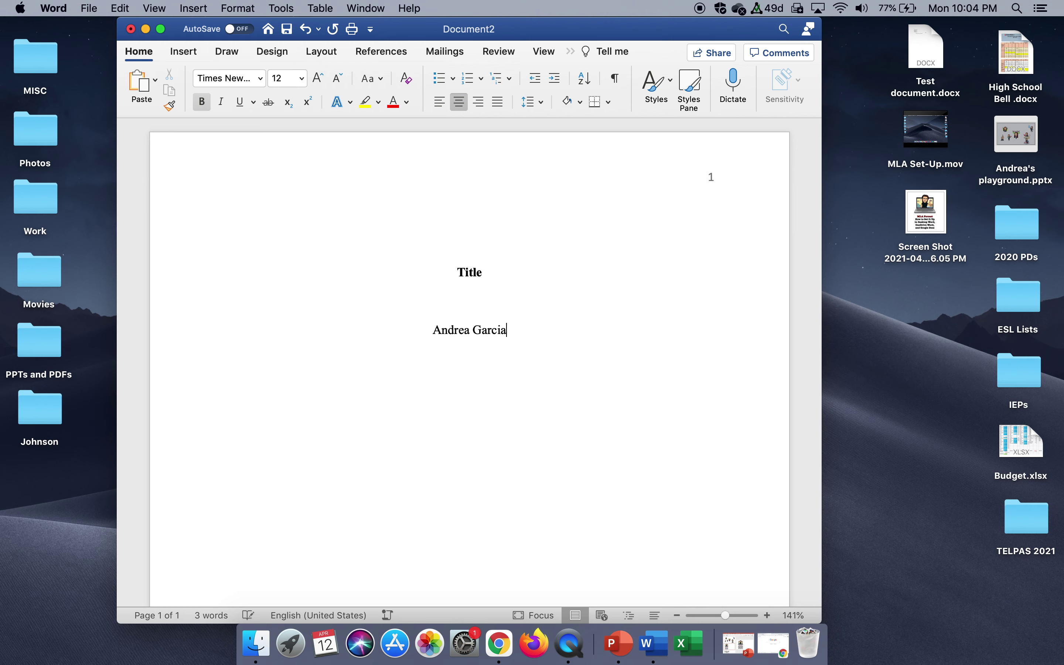
# Add the student's name, school, 'English II - 5', teacher's name and '12 April 2021' on separate lines.
pyautogui.press('Return')
pyautogui.write('Ellison High School')
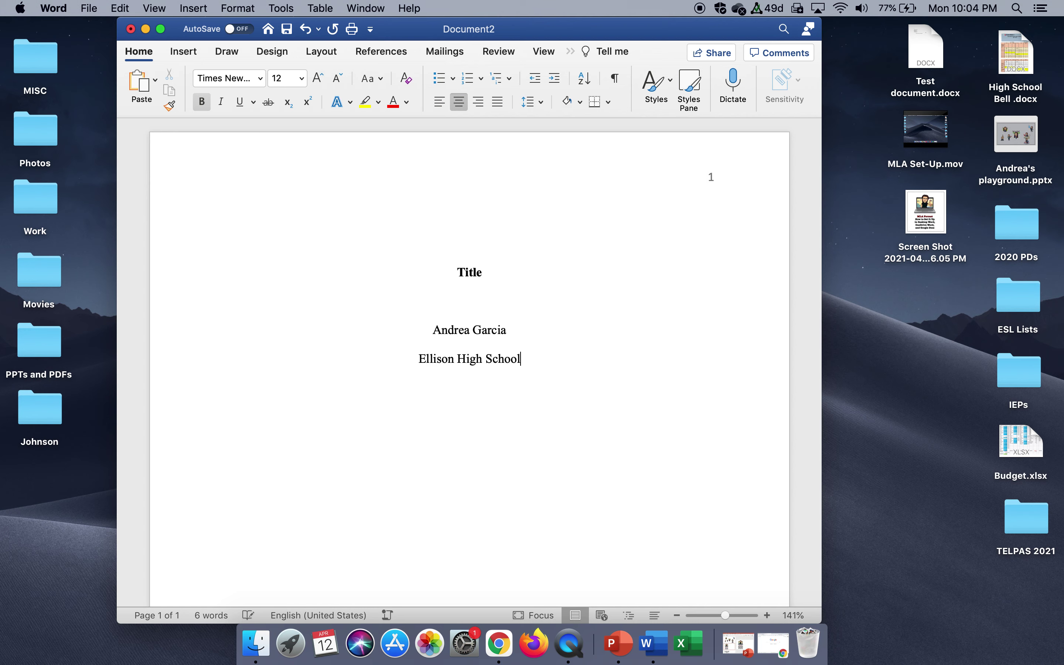
pyautogui.press('Return')
pyautogui.write('English II - 5')
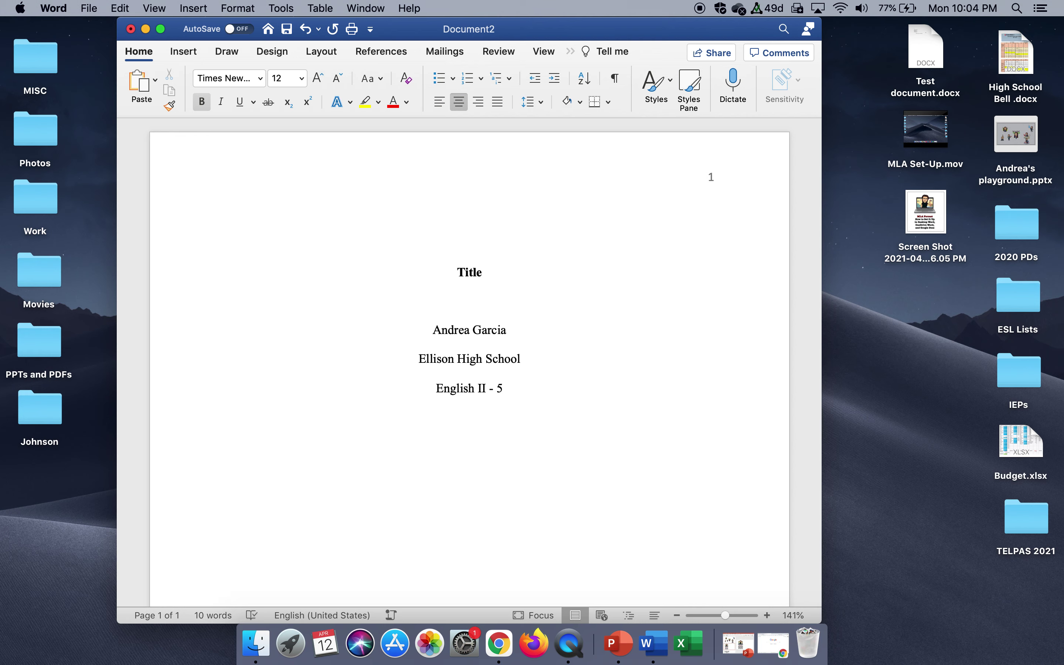
pyautogui.press('Return')
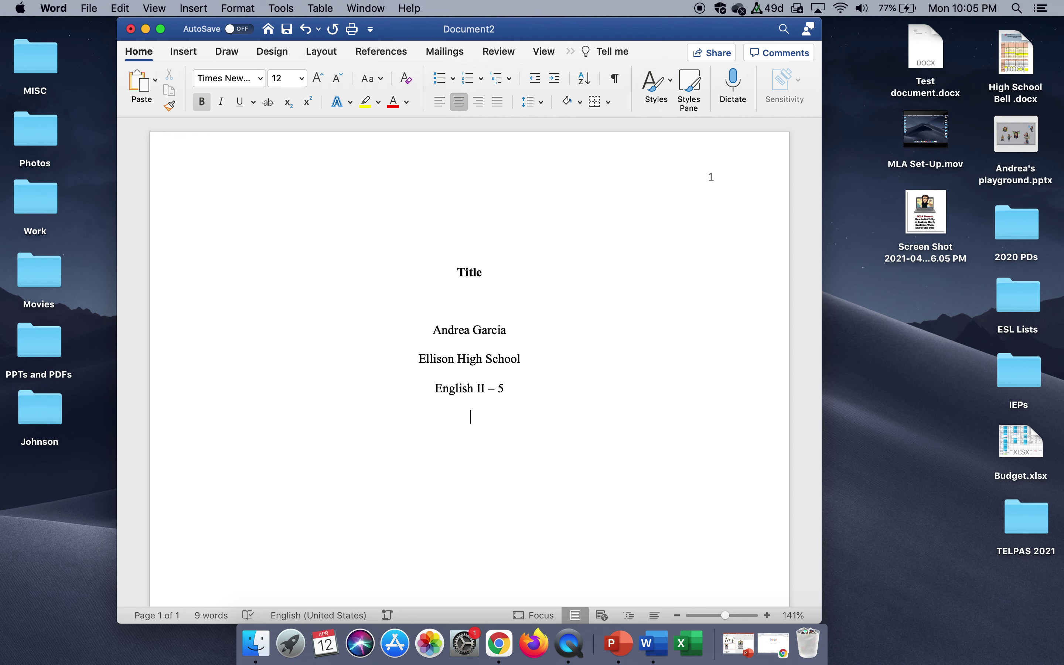
pyautogui.write('Ms. Garcia')
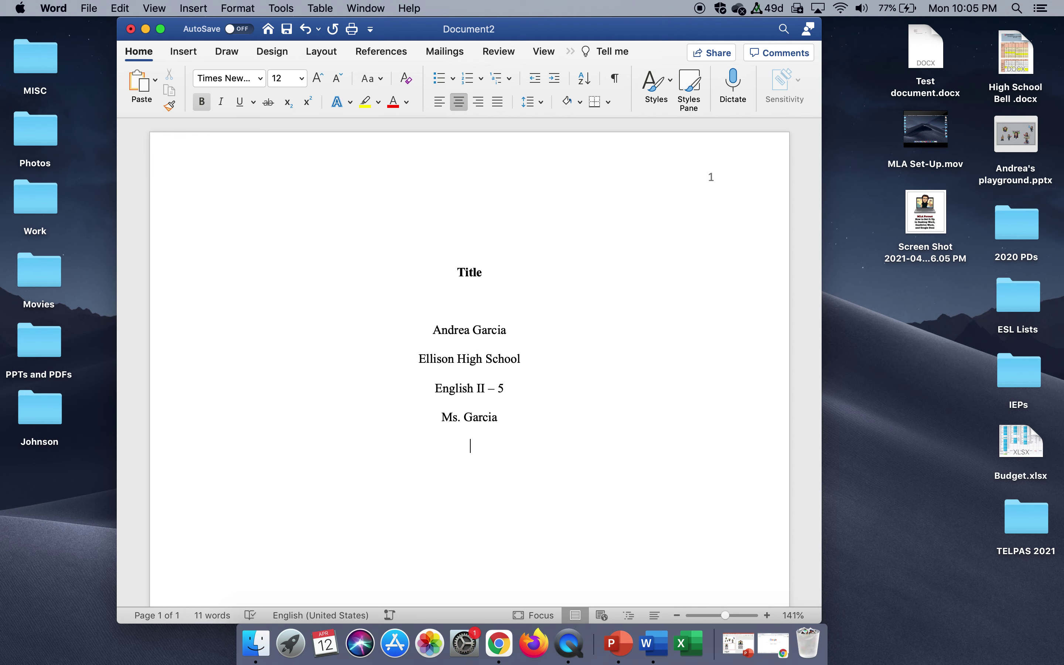
pyautogui.press('super+b')
pyautogui.write('12 April')
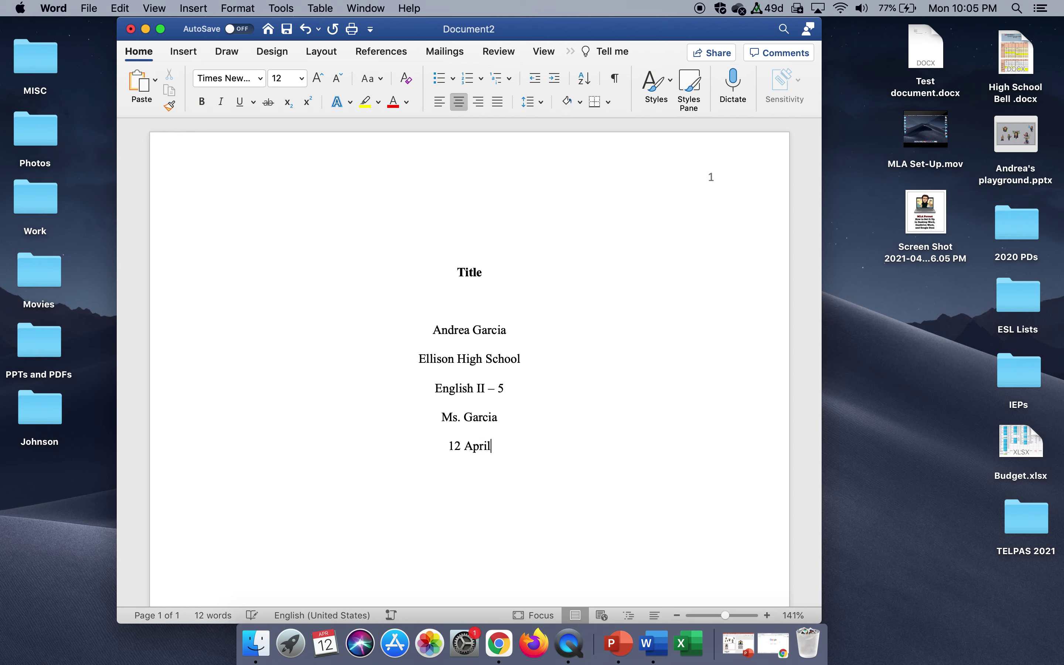
pyautogui.write(' 2021')
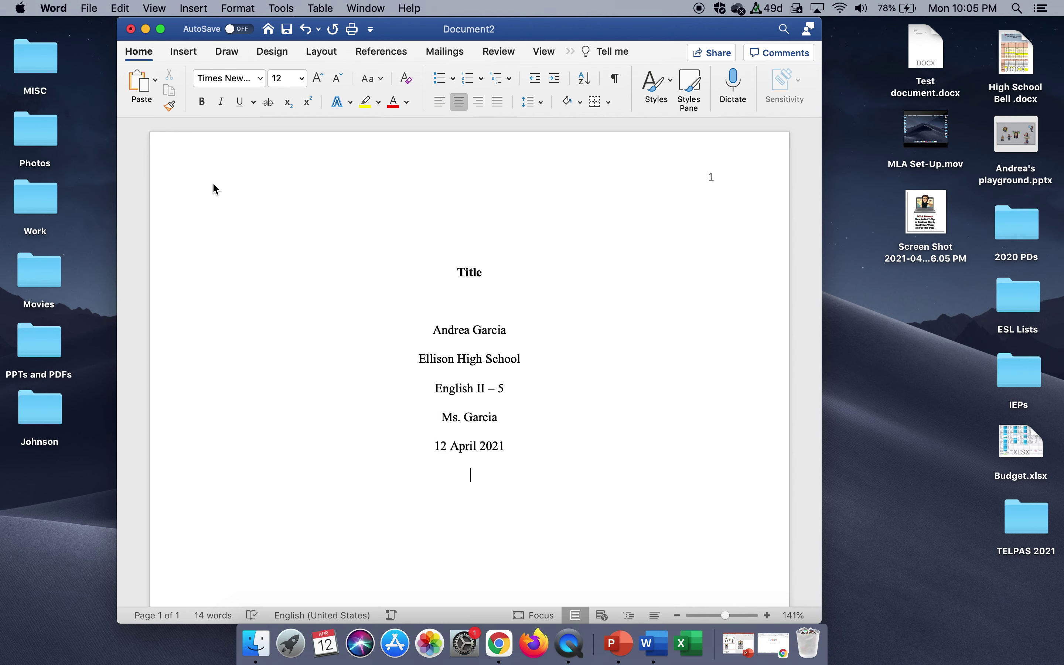
# Insert a page break after the title page with Layout > Breaks > Page.
pyautogui.click(324, 55)
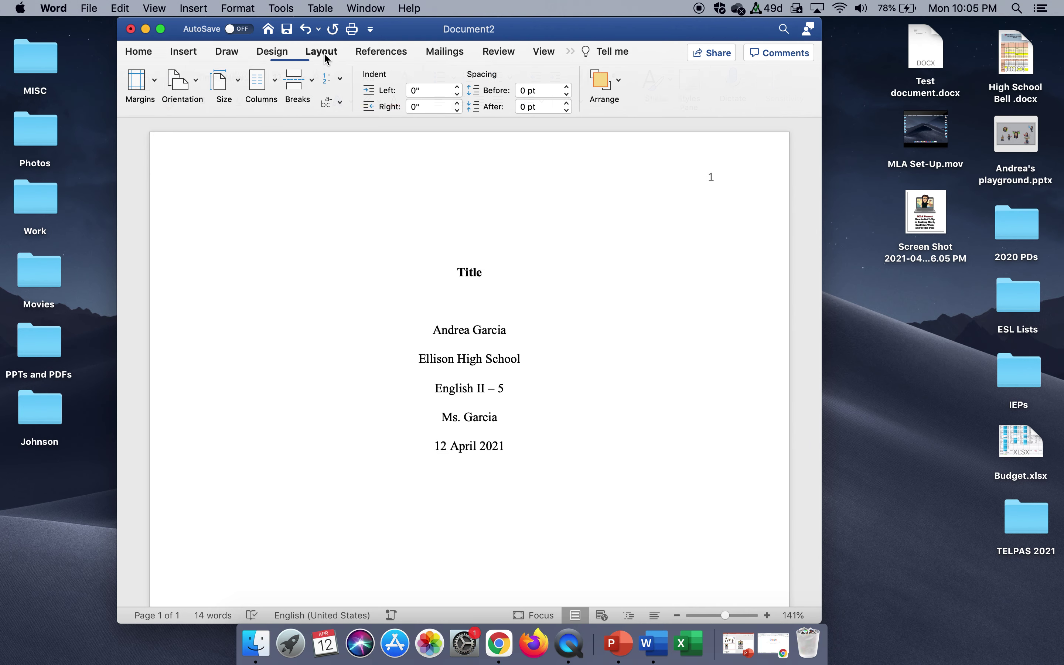
pyautogui.click(314, 79)
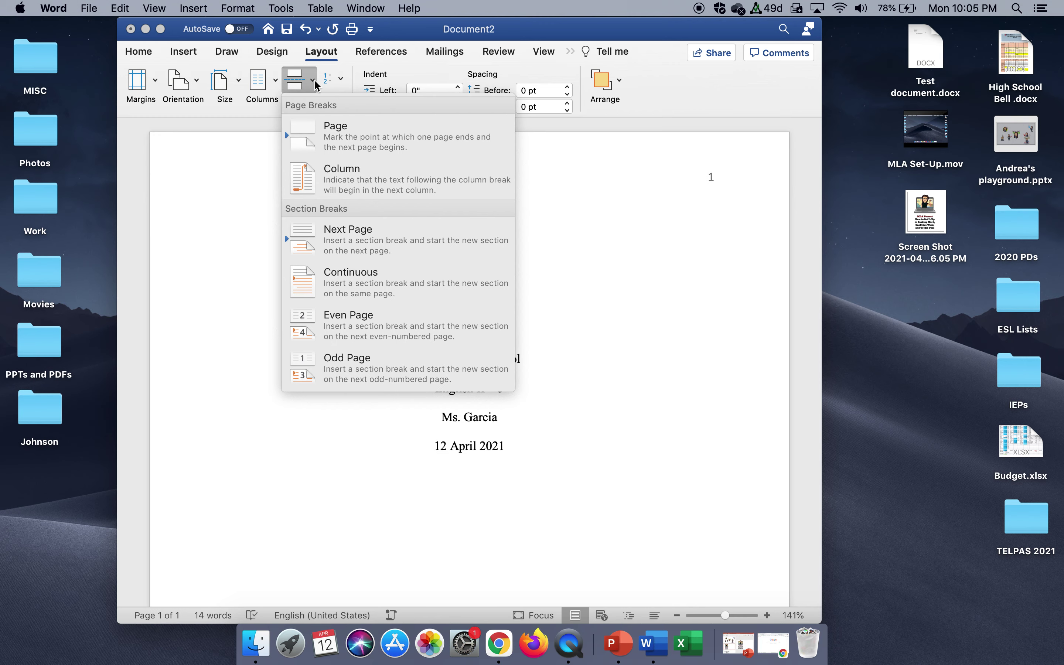
pyautogui.click(322, 128)
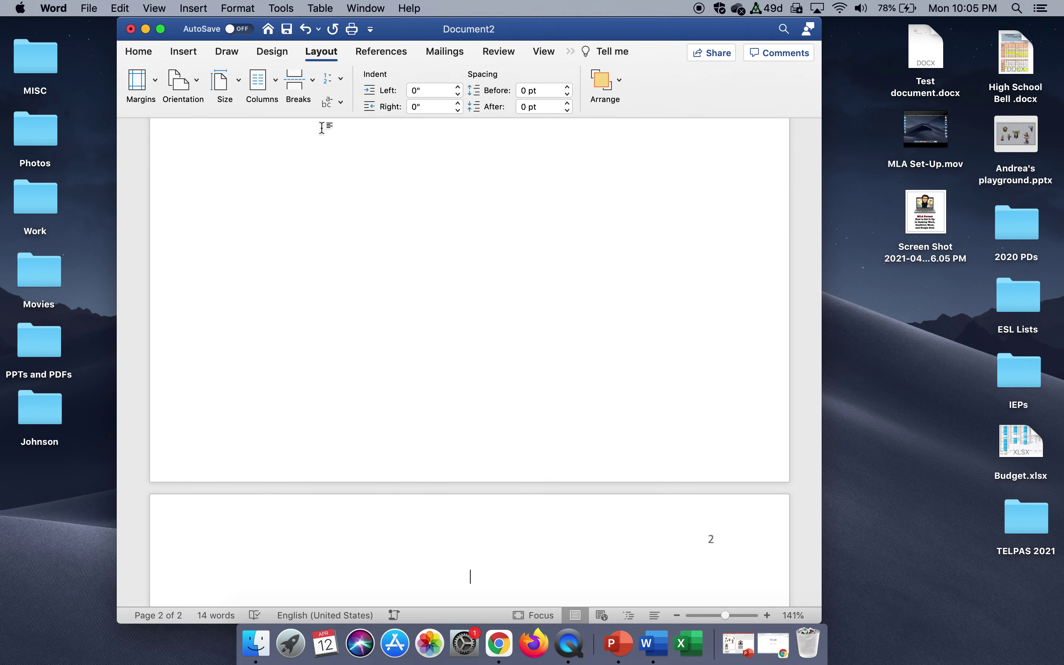
pyautogui.scroll(-2, 399, 326)
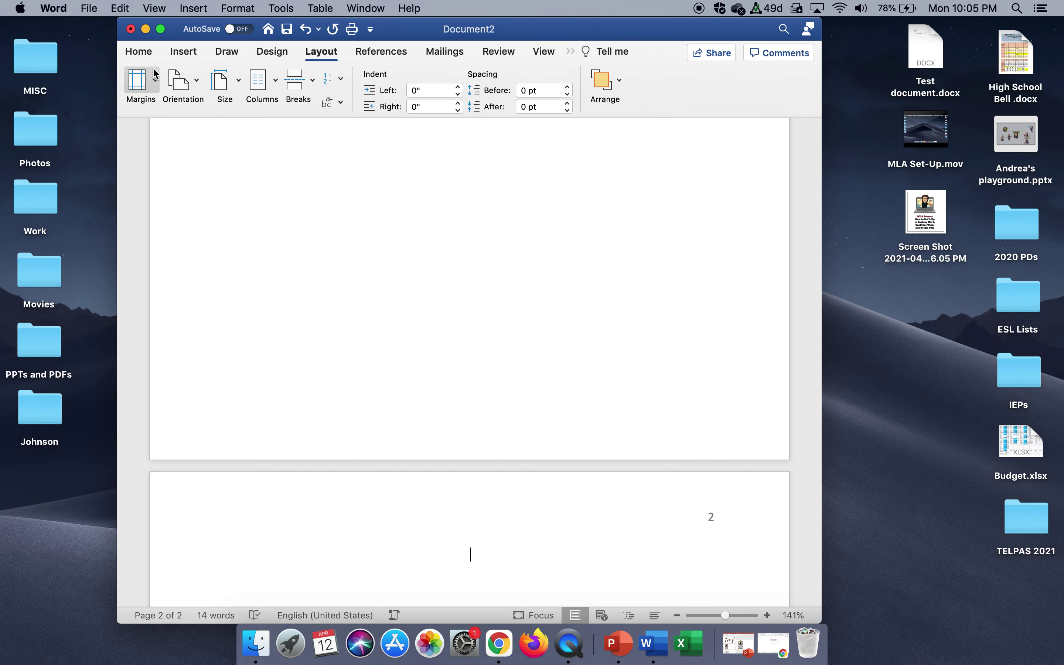
pyautogui.click(140, 53)
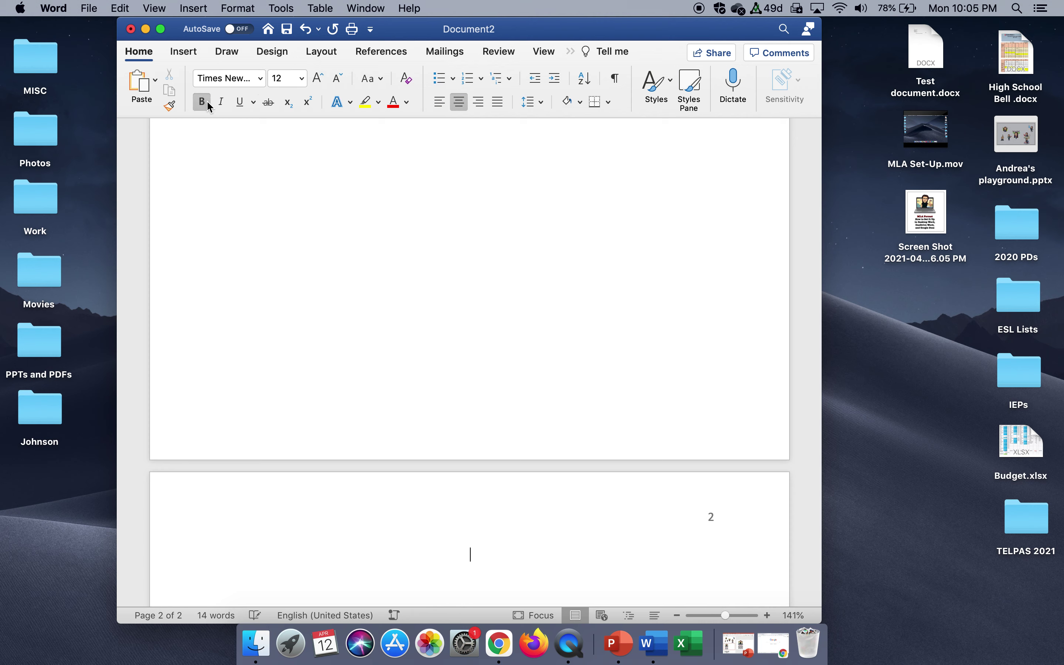
# Type the bold 'Title' on page 2, followed by left-aligned plain 'Start typing here'.
pyautogui.write('Title')
pyautogui.press('Return')
pyautogui.click(202, 101)
pyautogui.click(438, 108)
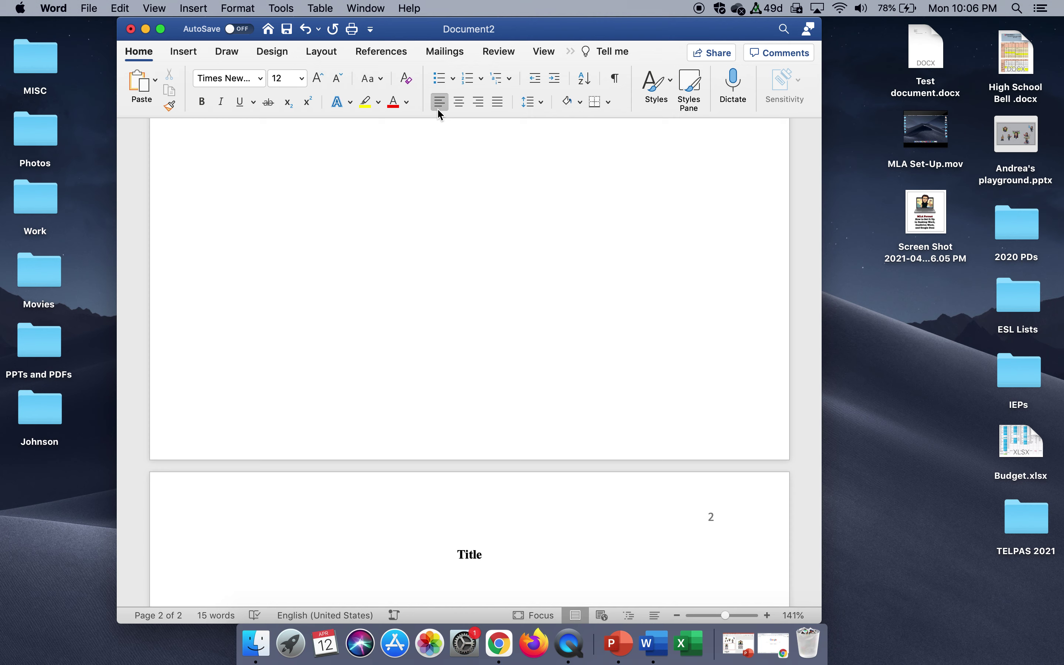
pyautogui.write('Start typing here.')
pyautogui.press('Return')
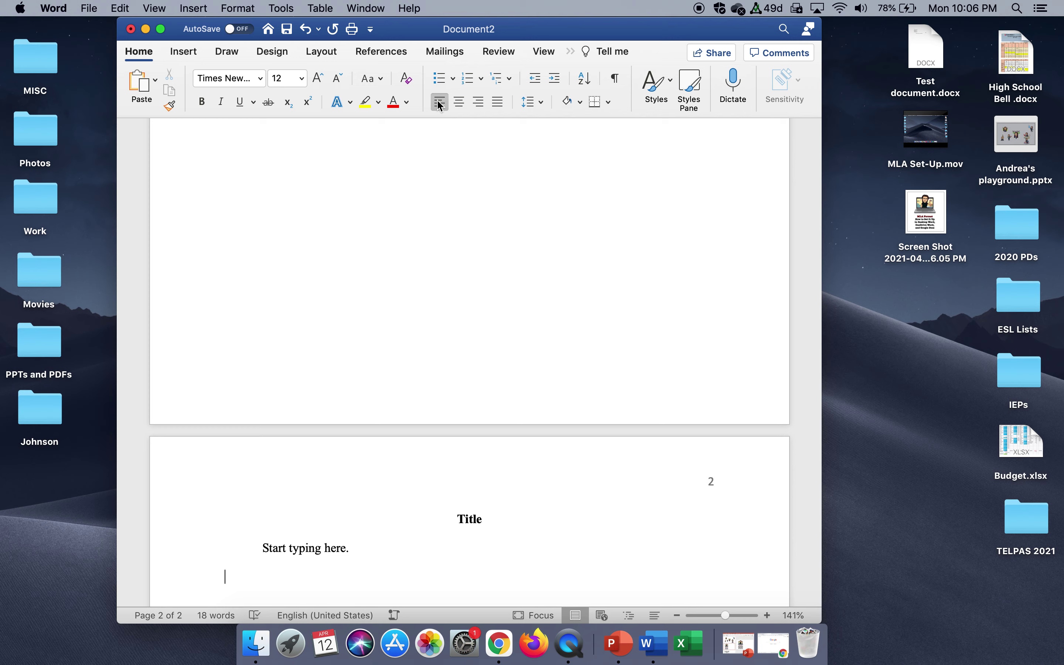
# Add a bold 'Level 2' heading with 'Start typing here.' below it.
pyautogui.click(204, 106)
pyautogui.write('Level 2')
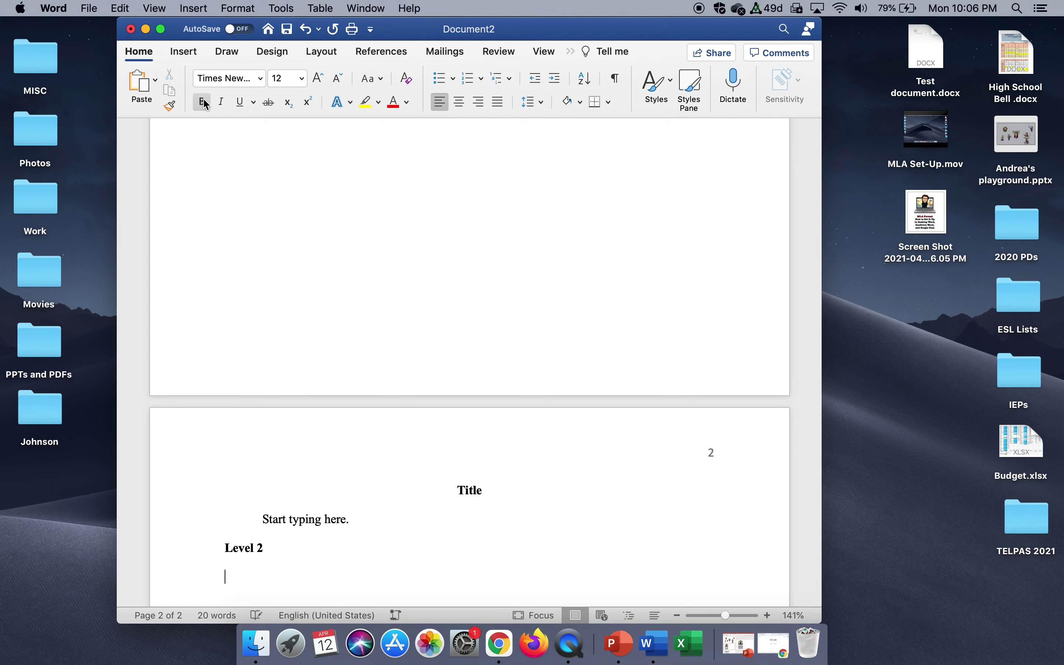
pyautogui.write('star')
pyautogui.press('BackSpace')
pyautogui.press('BackSpace')
pyautogui.press('BackSpace')
pyautogui.press('BackSpace')
pyautogui.write('S')
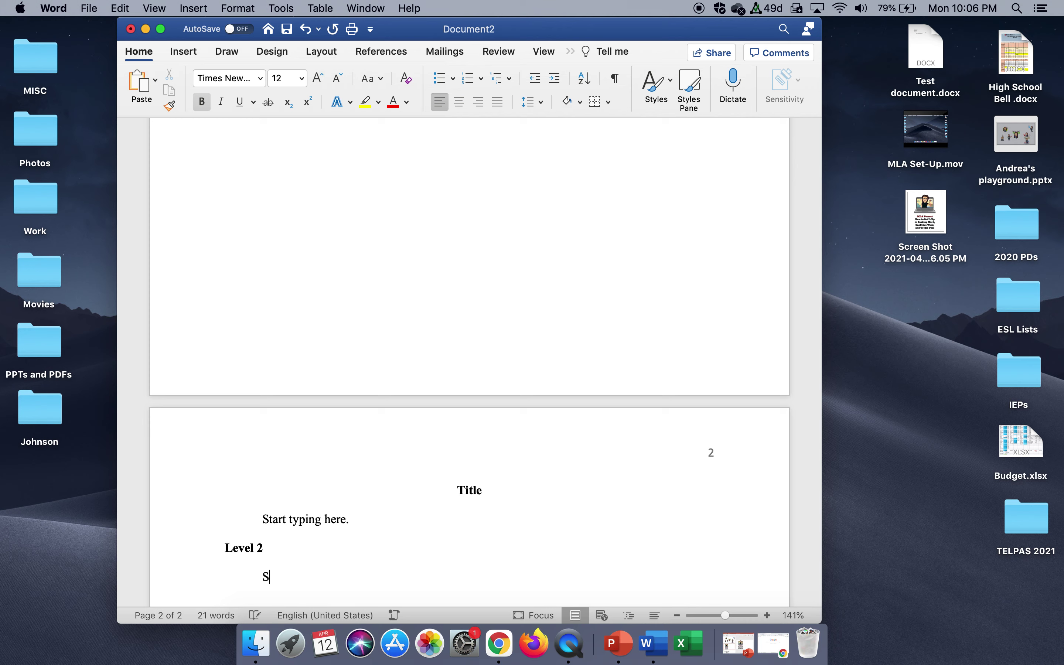
pyautogui.write('tart typing here.')
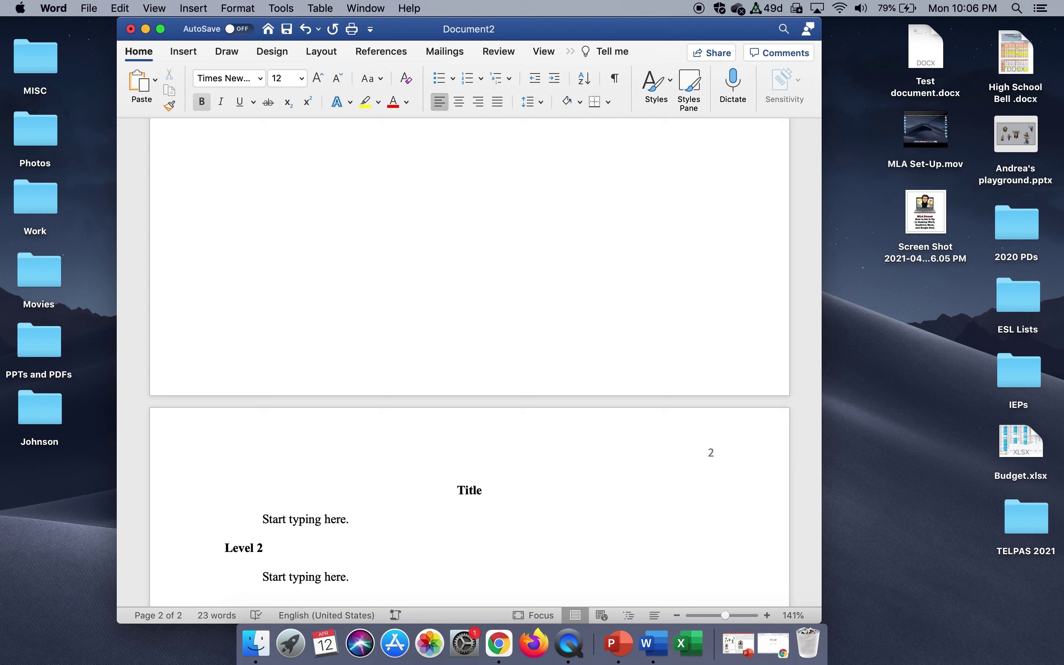
pyautogui.press('Return')
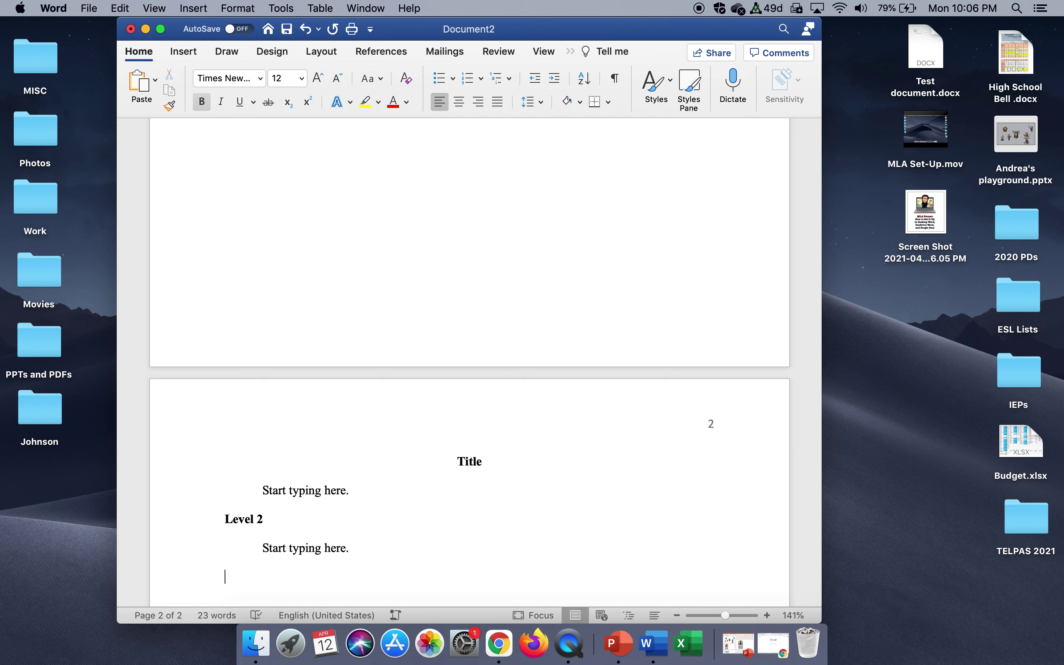
# Add a bold italic 'Level 3' heading with non-italic 'Start typing here.' below it.
pyautogui.click(202, 102)
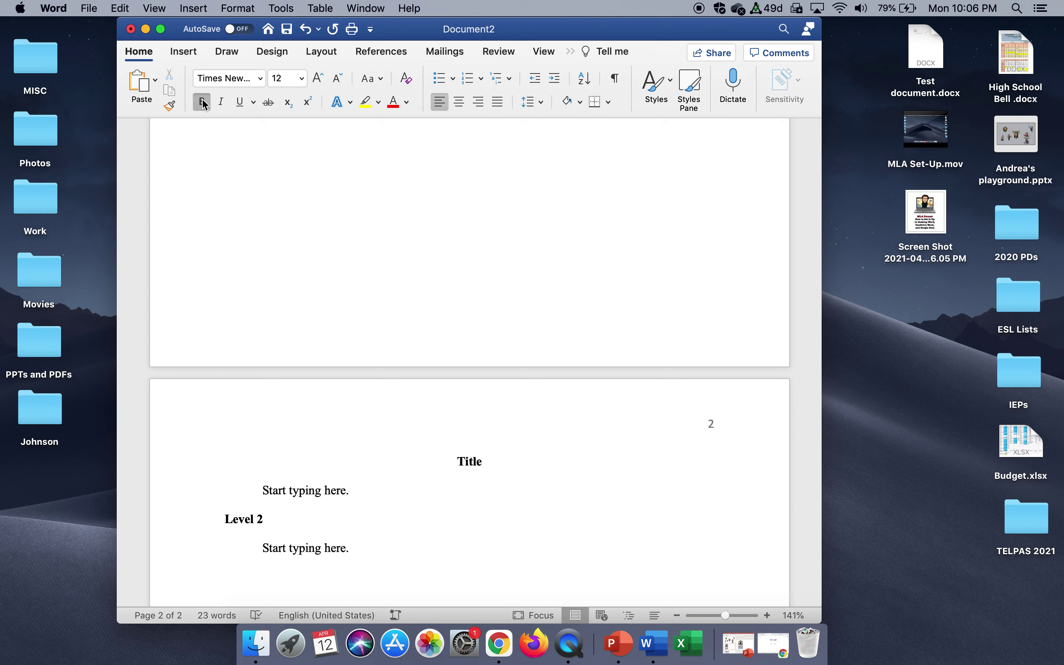
pyautogui.click(222, 102)
pyautogui.write('Level 3')
pyautogui.press('Return')
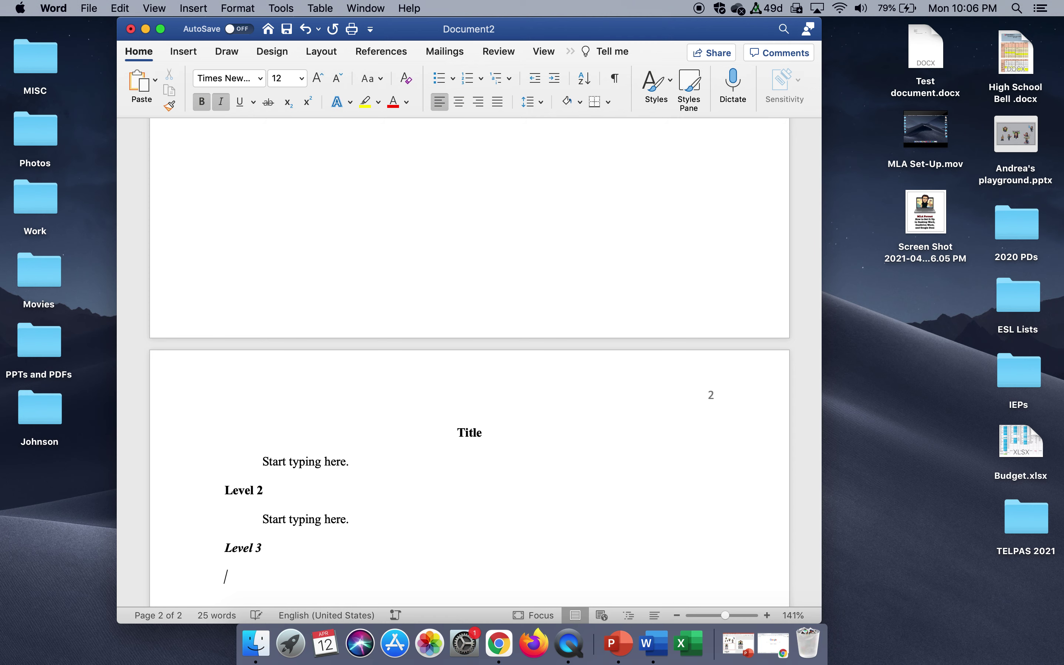
pyautogui.click(221, 102)
pyautogui.write('Startty')
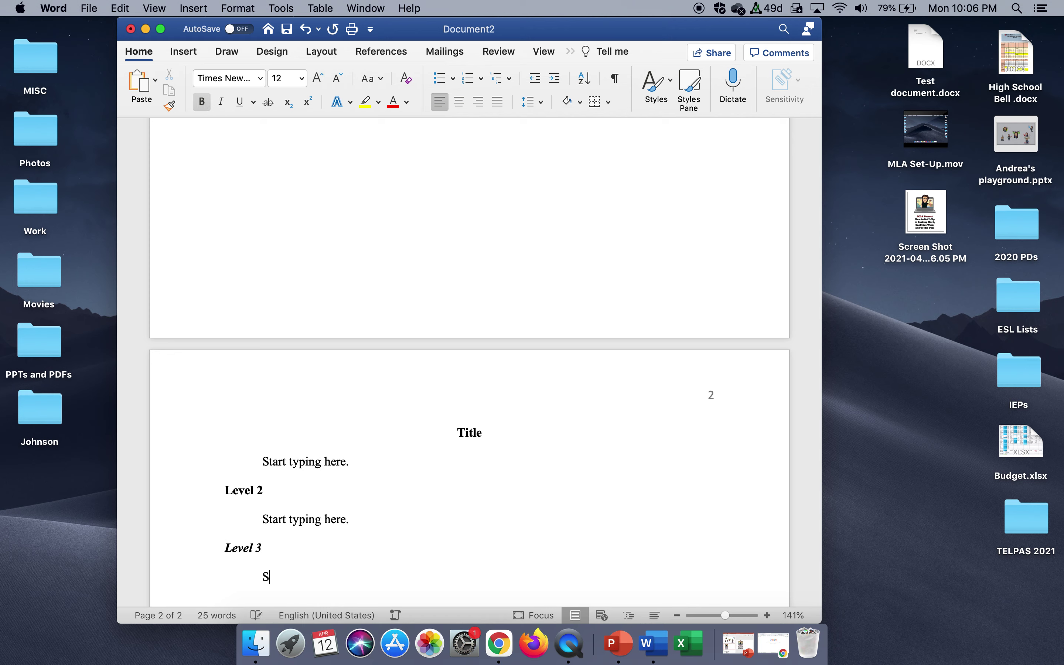
pyautogui.press('BackSpace')
pyautogui.press('BackSpace')
pyautogui.write('typin')
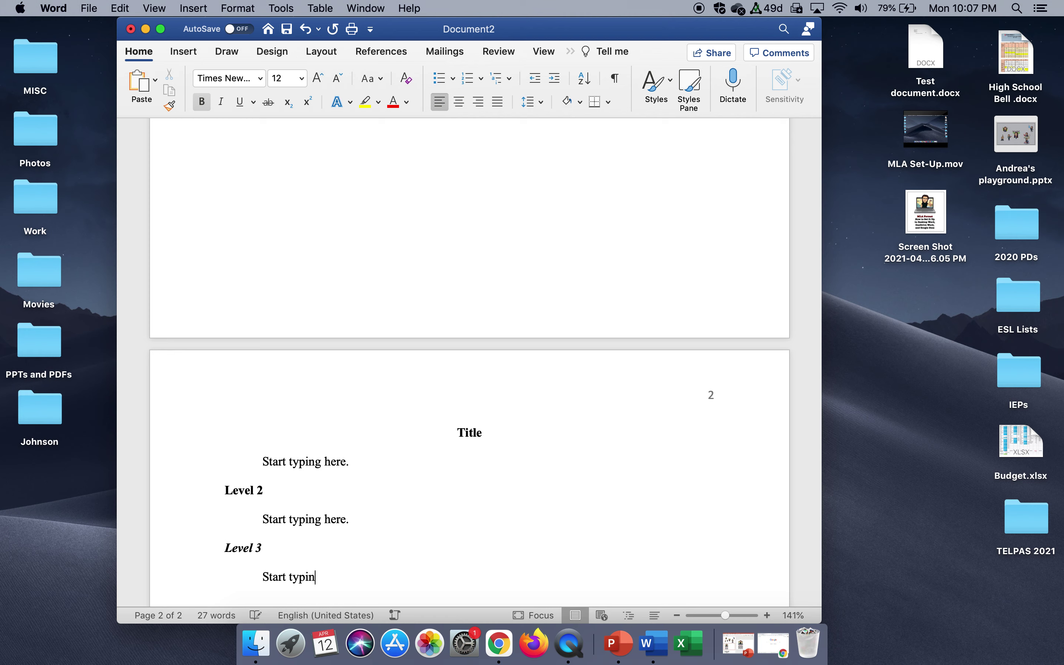
pyautogui.write('g here.')
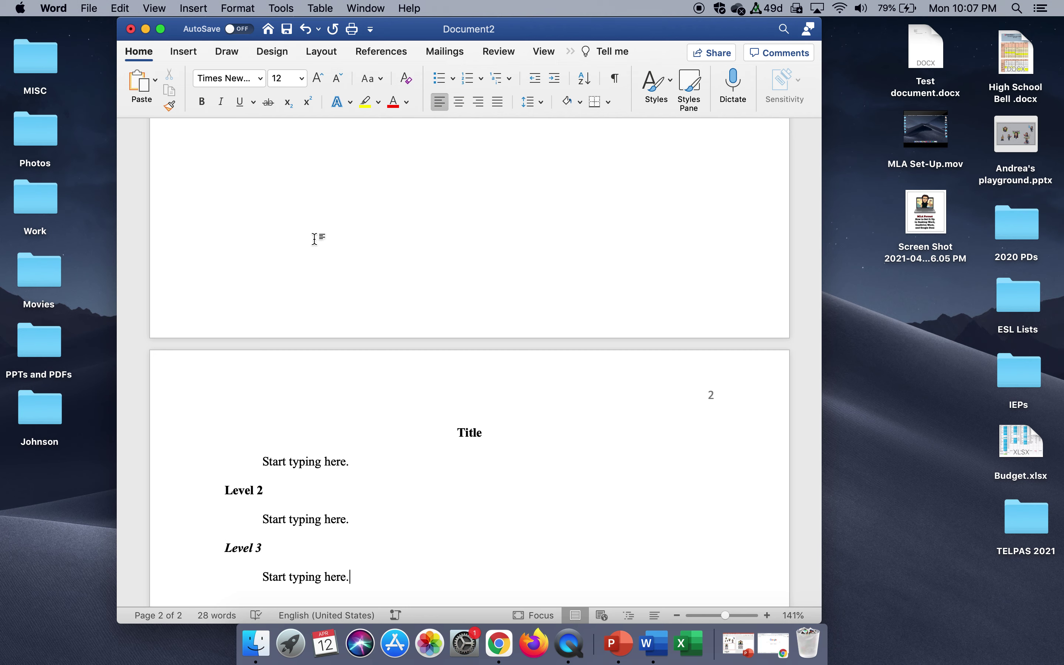
pyautogui.scroll(15, 315, 239)
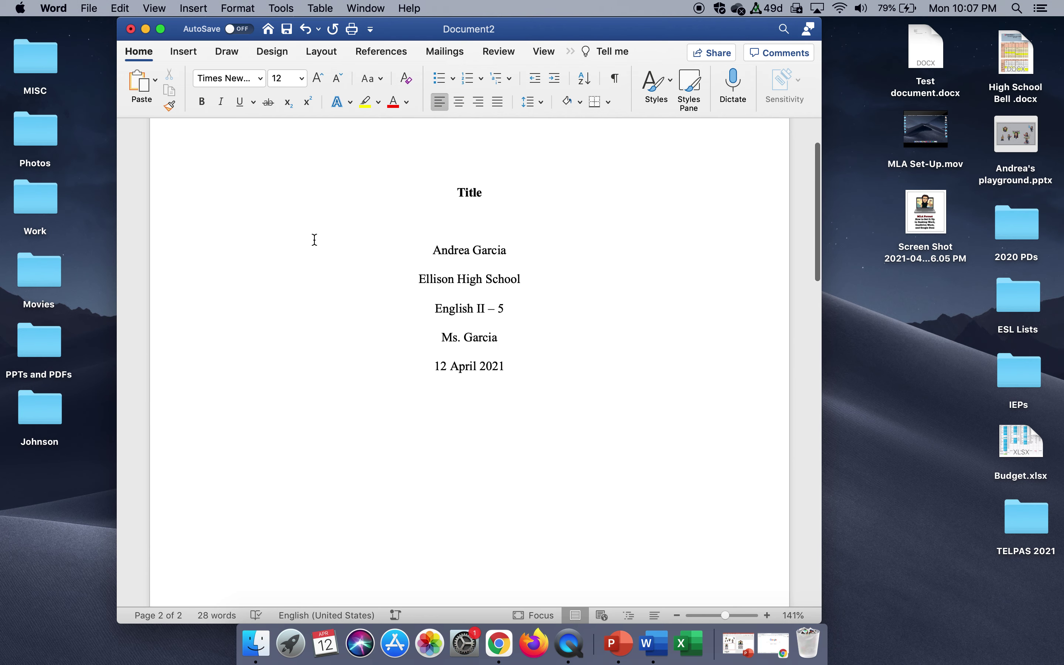
# Save the paper to the Desktop as 'Test APA Paper.docx'.
pyautogui.scroll(1, 315, 239)
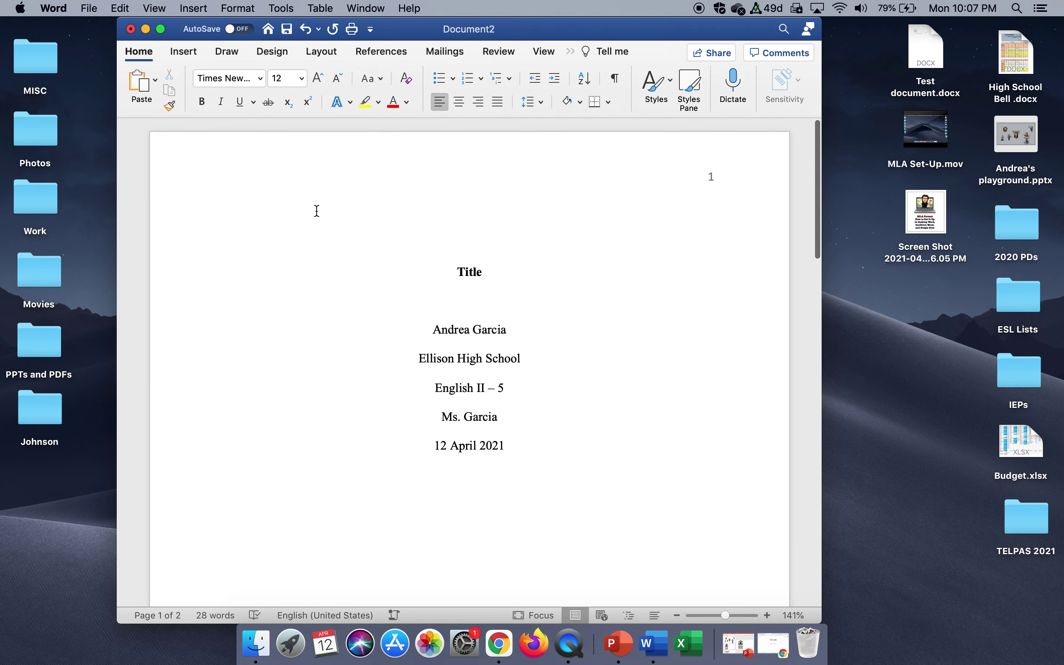
pyautogui.click(98, 12)
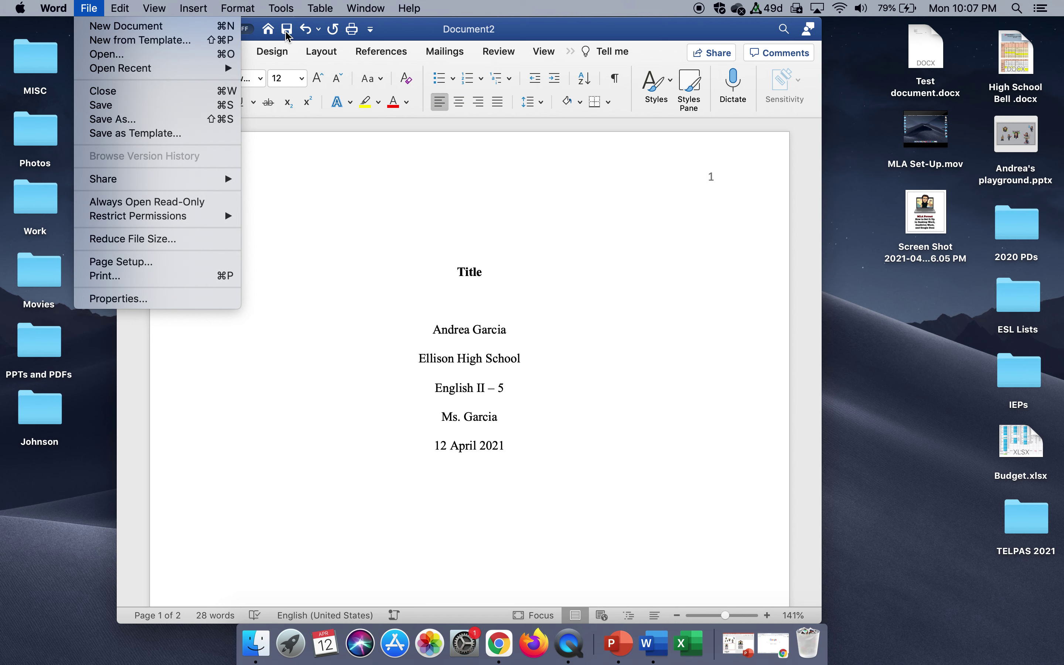
pyautogui.click(288, 35)
pyautogui.click(287, 32)
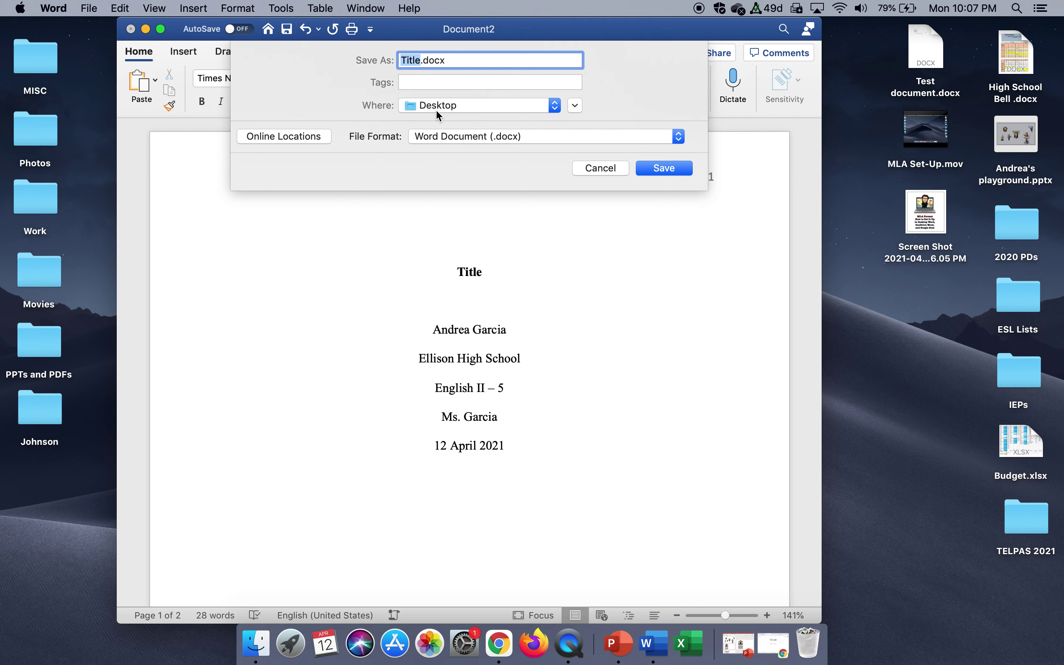
pyautogui.write('Test APA pae')
pyautogui.press('BackSpace')
pyautogui.press('BackSpace')
pyautogui.press('BackSpace')
pyautogui.write('Paper')
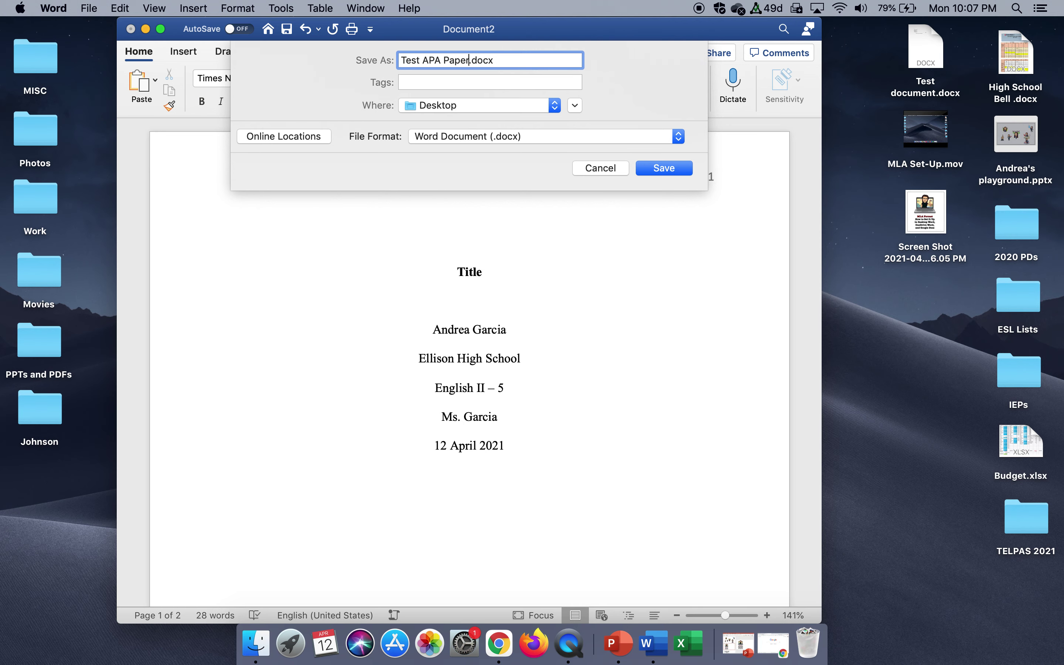
pyautogui.click(664, 169)
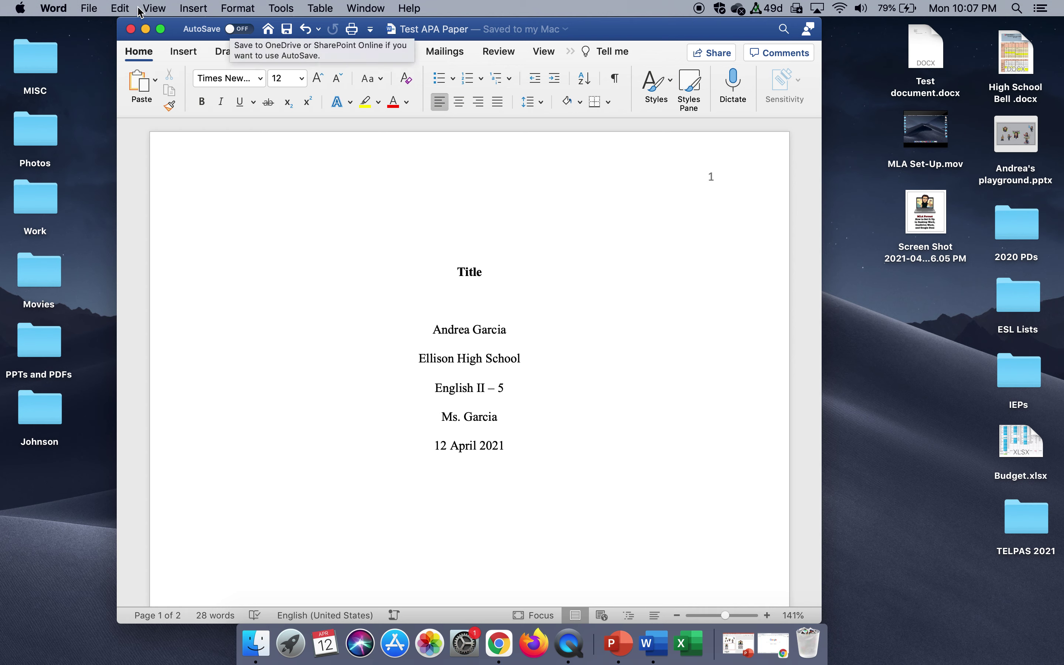
# Minimize desktop Word and start a new blank document from Word Online in Chrome.
pyautogui.click(146, 30)
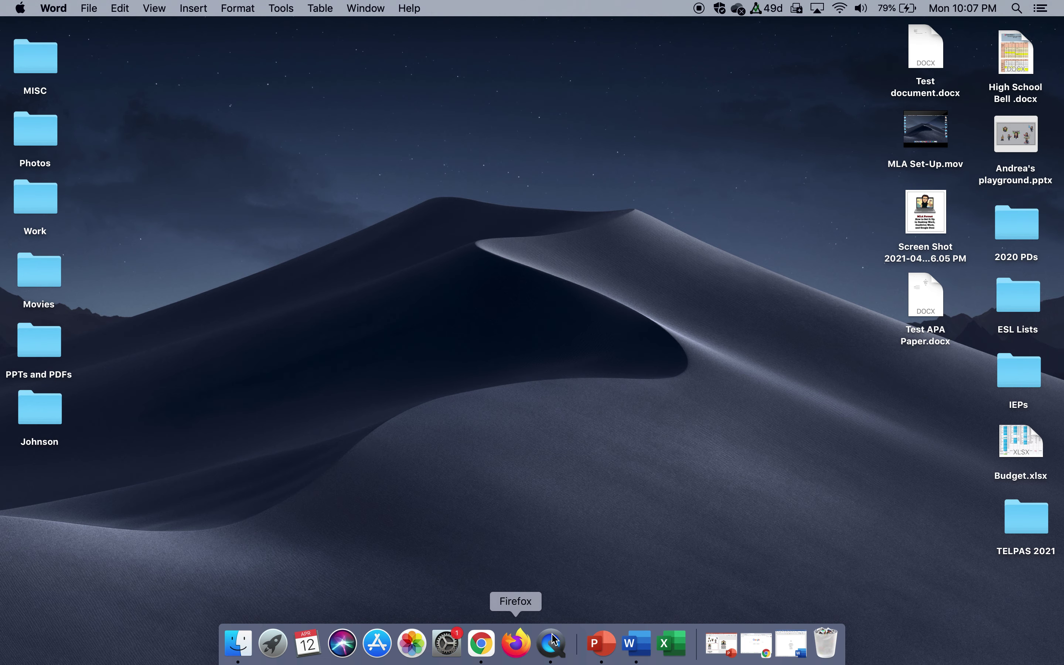
pyautogui.click(756, 643)
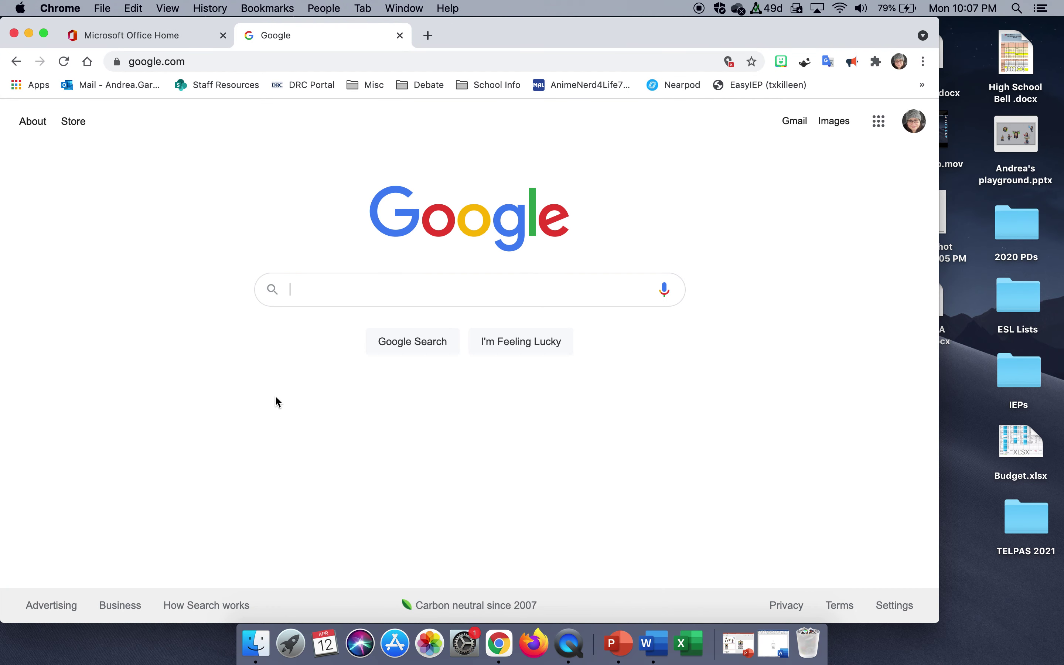
pyautogui.click(190, 37)
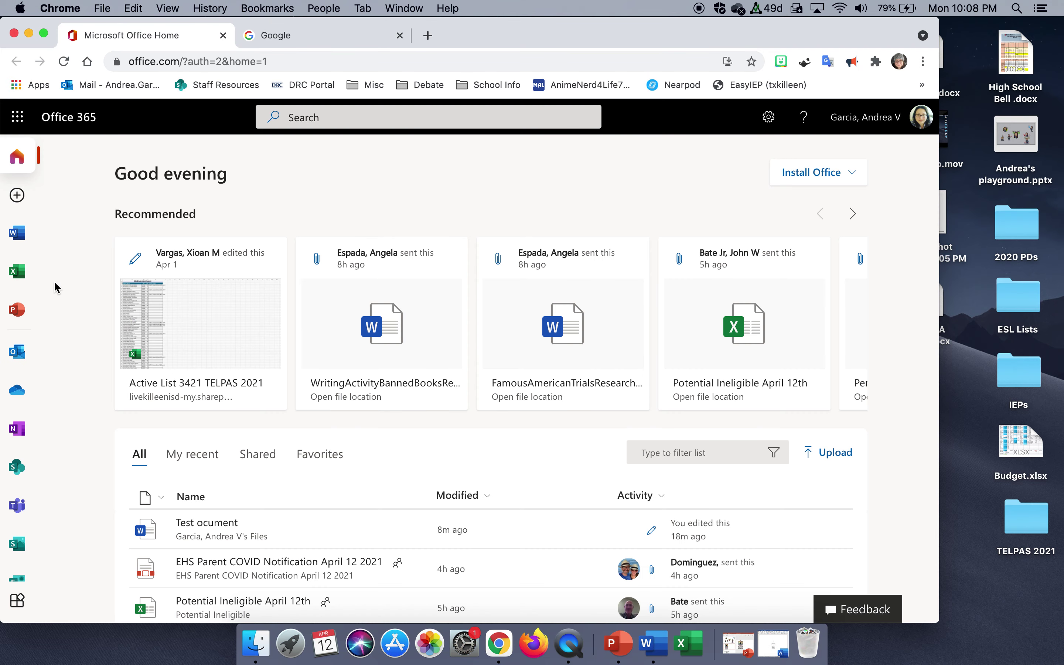
pyautogui.click(24, 241)
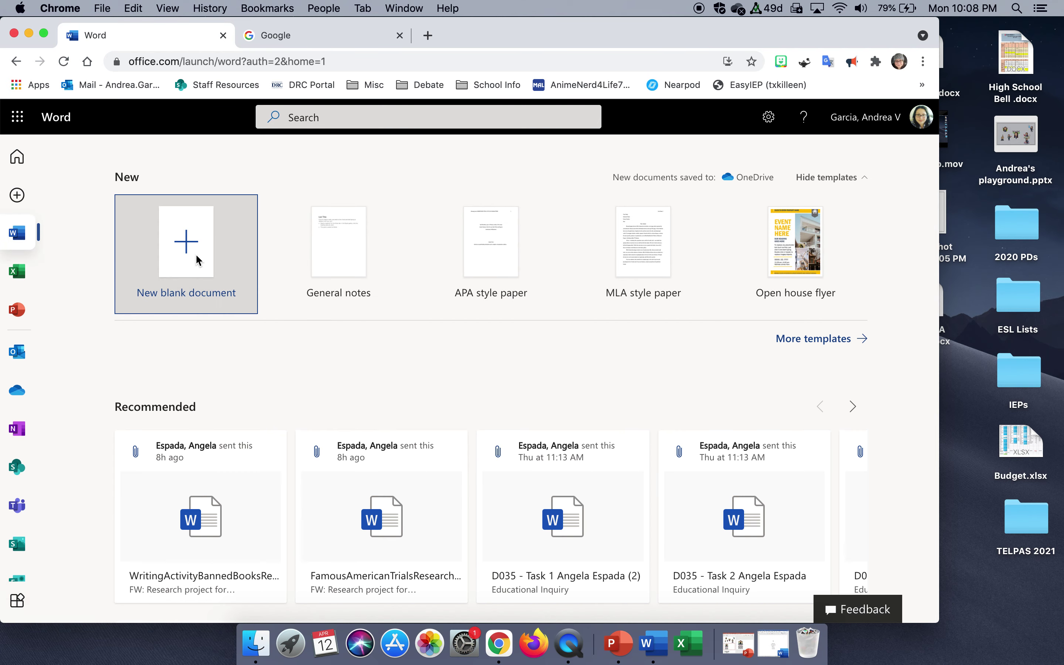
pyautogui.click(198, 259)
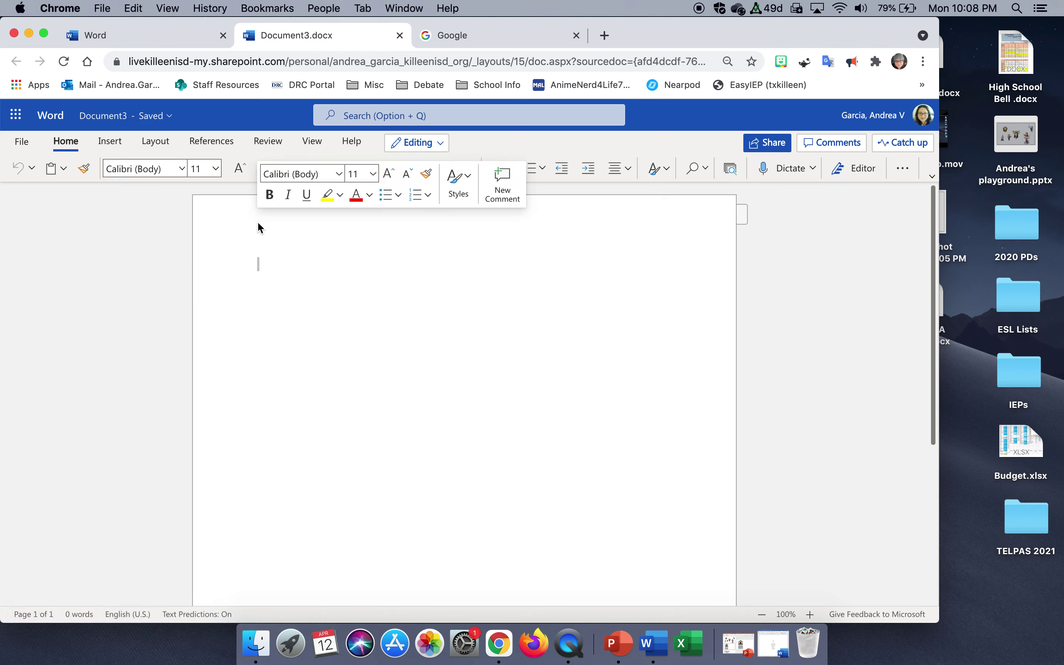
# Insert a top-right page number into the header of Document3.docx via Insert > Header & Footer > Page Numbers.
pyautogui.click(121, 146)
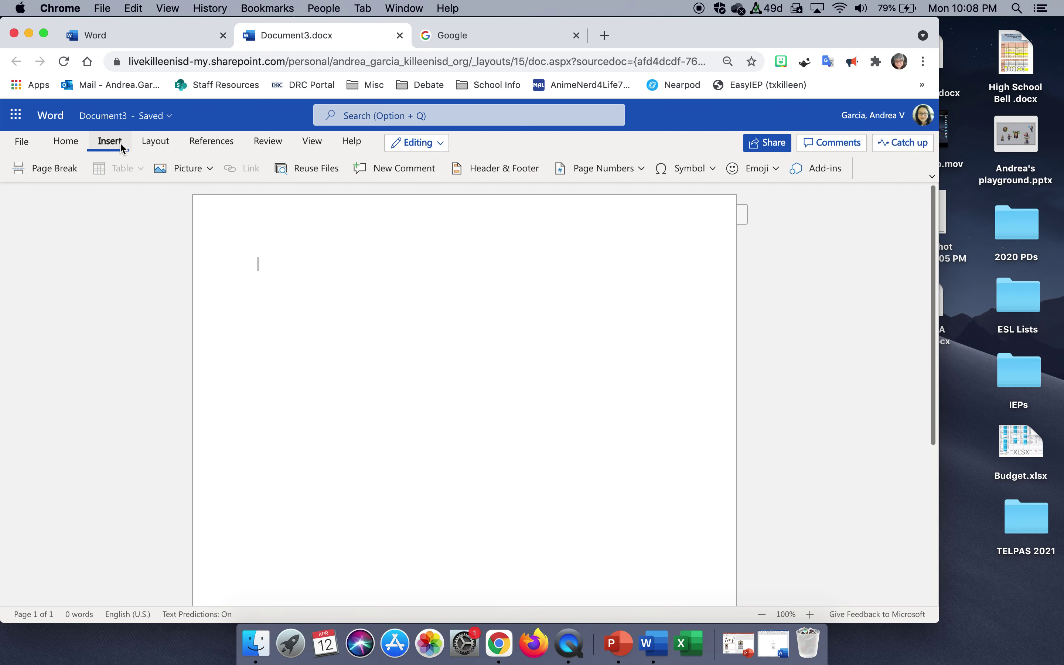
pyautogui.click(533, 170)
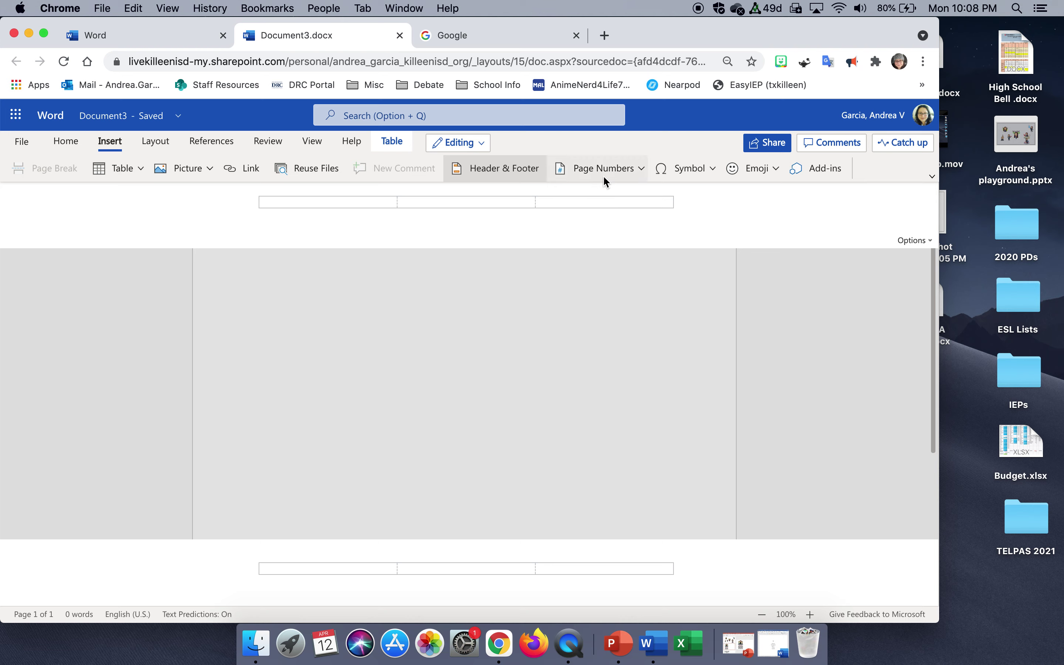
pyautogui.click(640, 173)
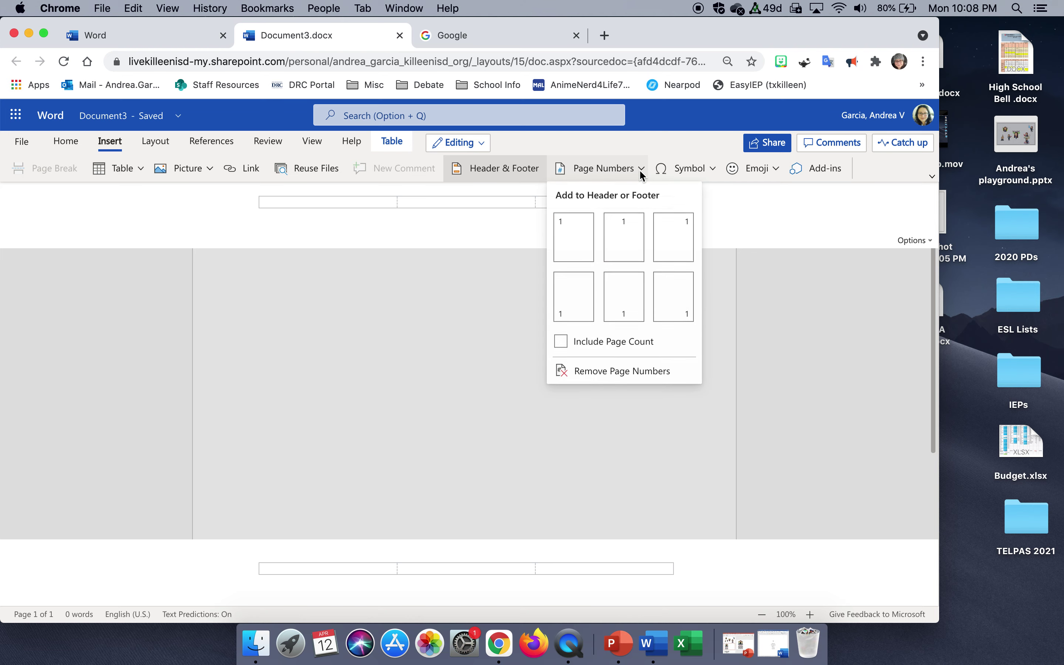
pyautogui.click(665, 220)
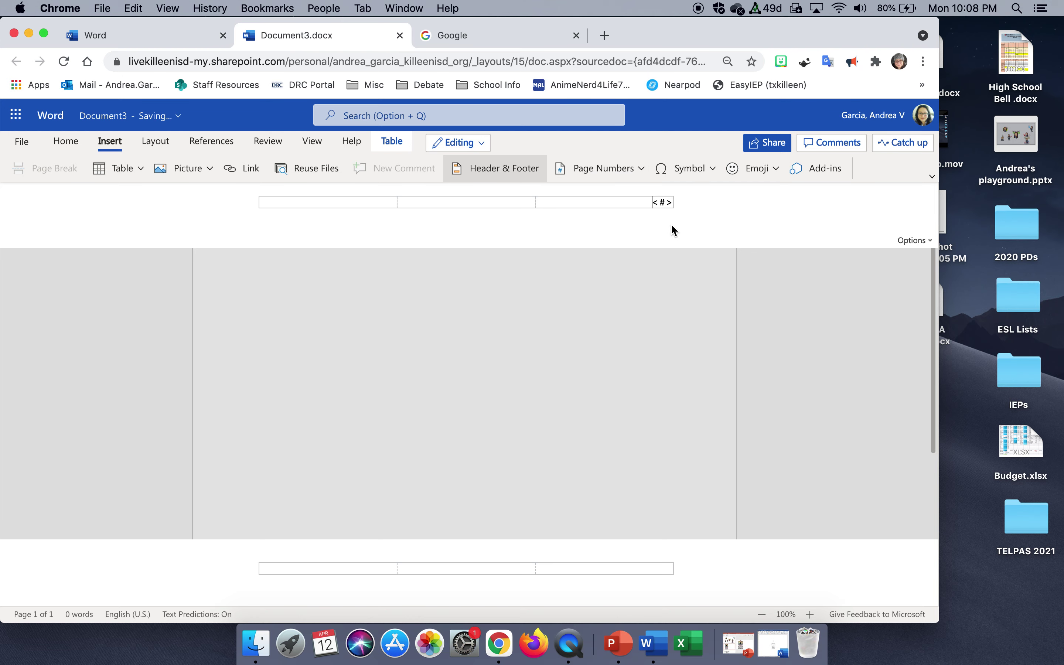
pyautogui.click(647, 286)
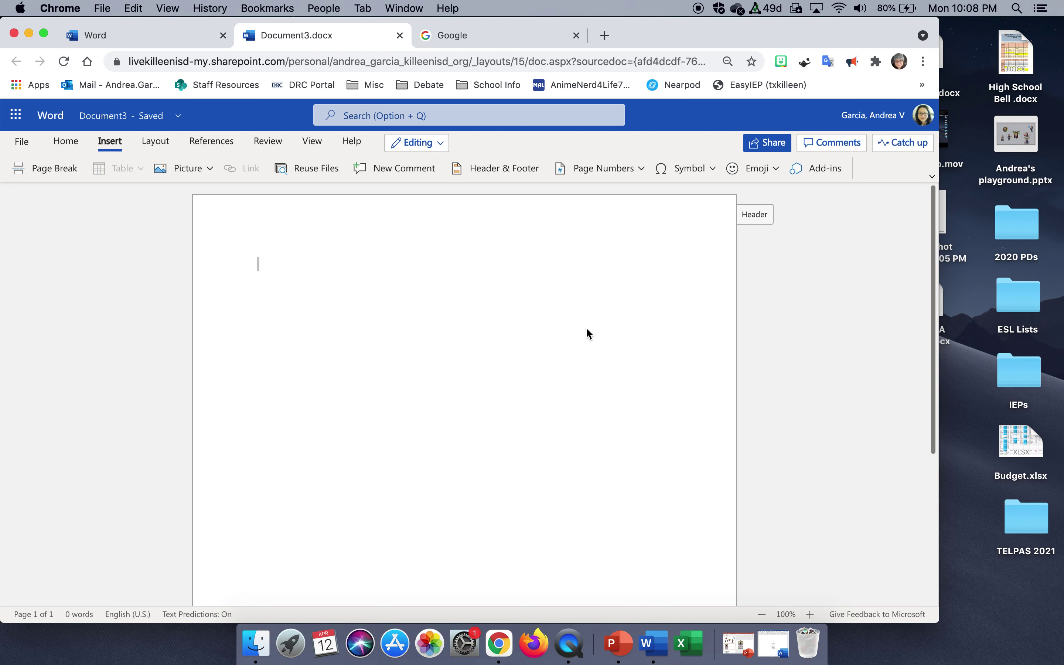
pyautogui.click(745, 219)
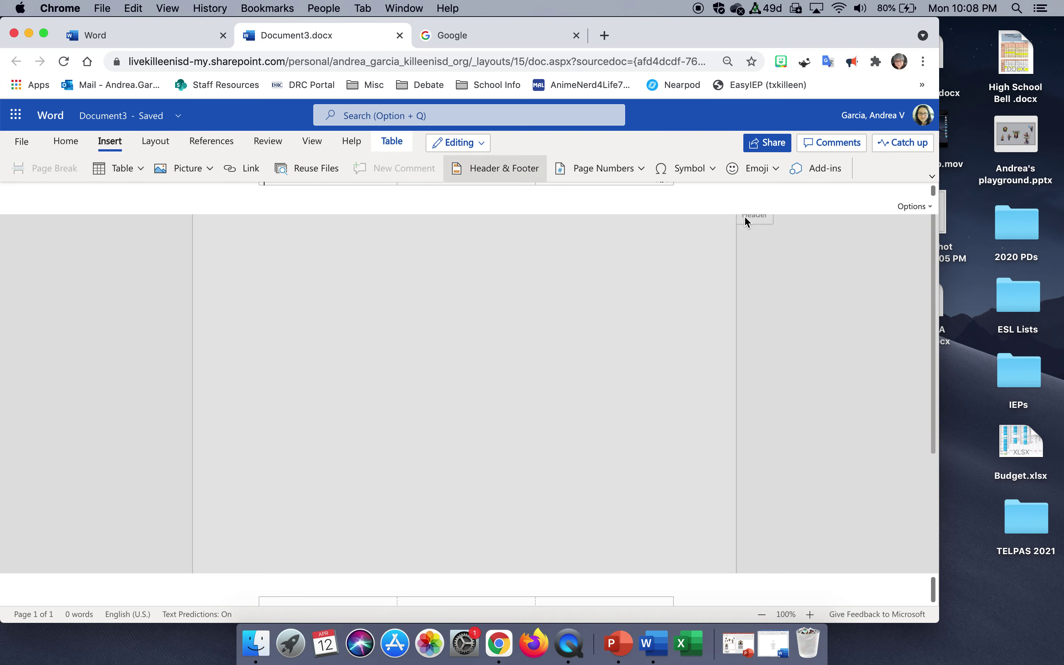
pyautogui.click(680, 335)
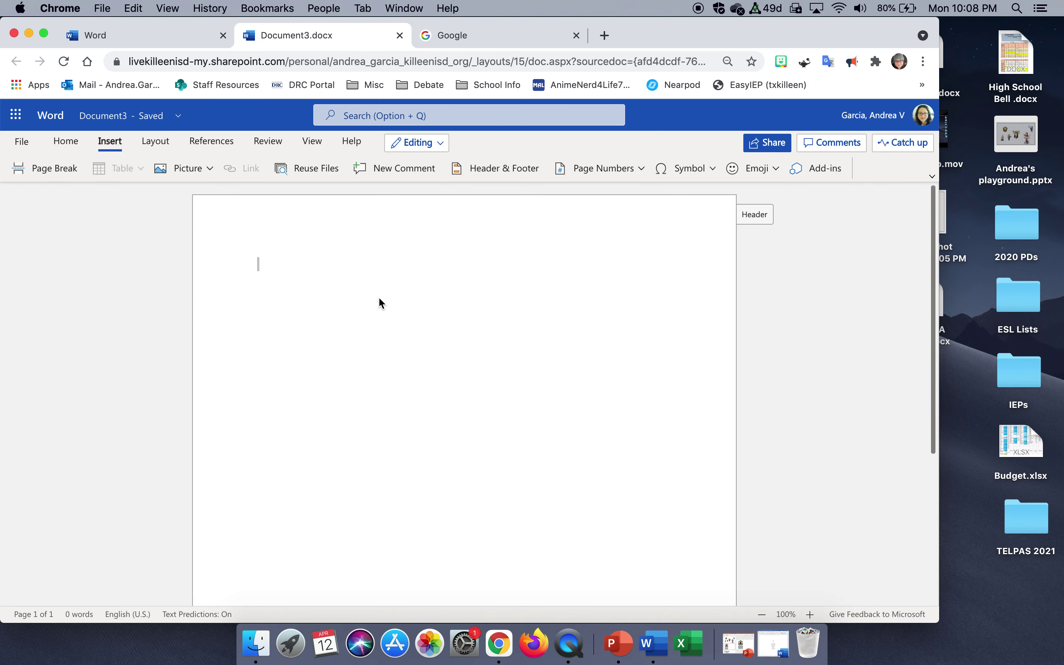
# Set the body text to Times New Roman 12 pt with centred alignment.
pyautogui.click(65, 143)
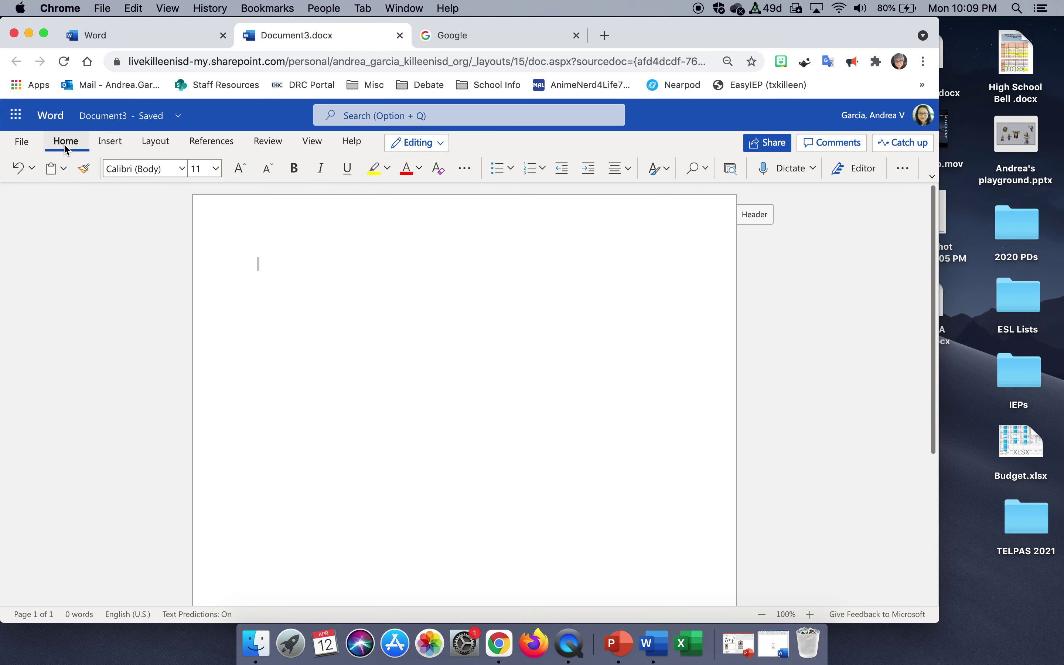
pyautogui.click(181, 168)
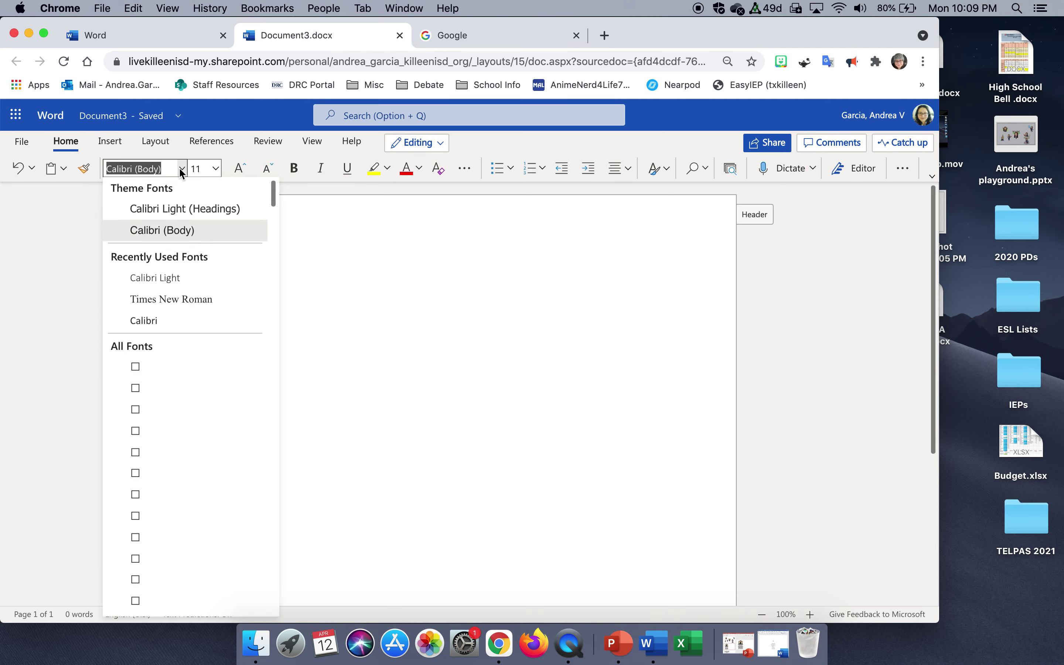
pyautogui.click(174, 300)
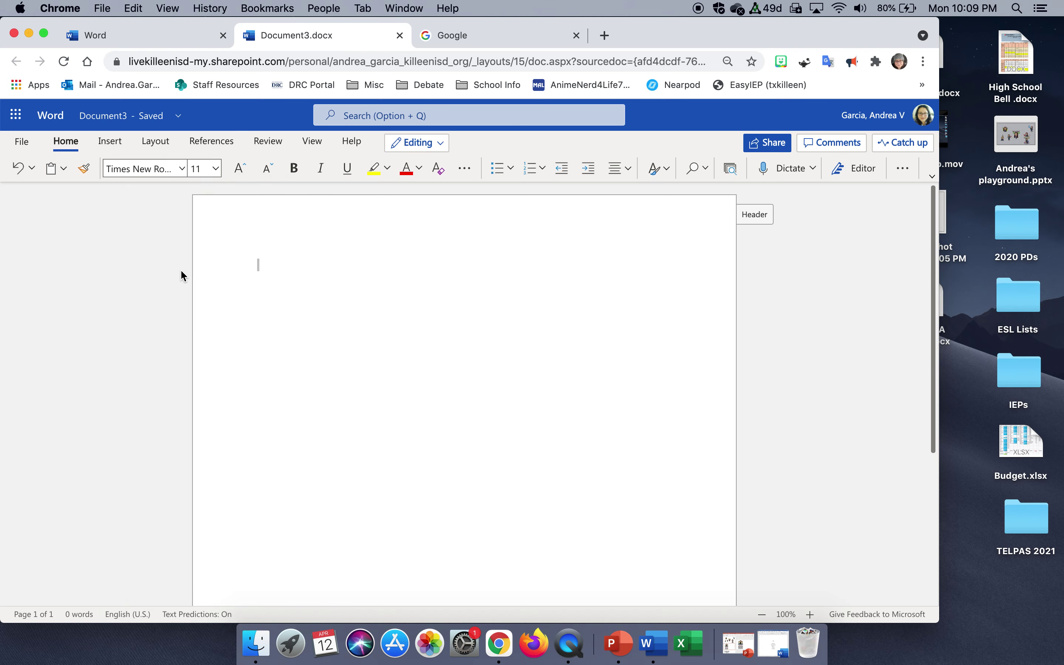
pyautogui.click(215, 172)
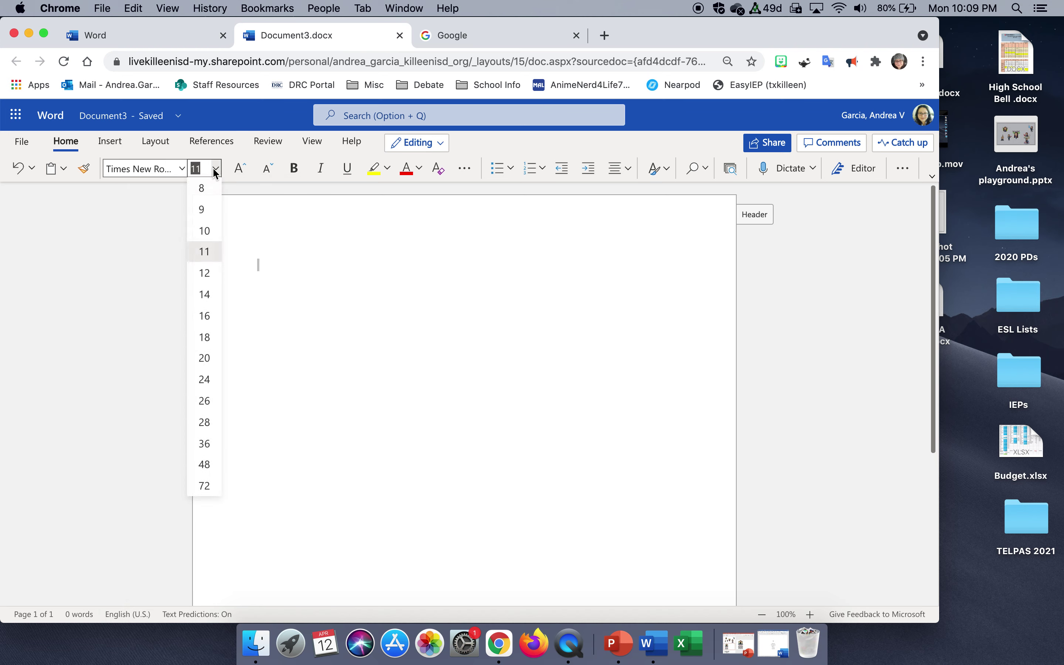
pyautogui.click(216, 275)
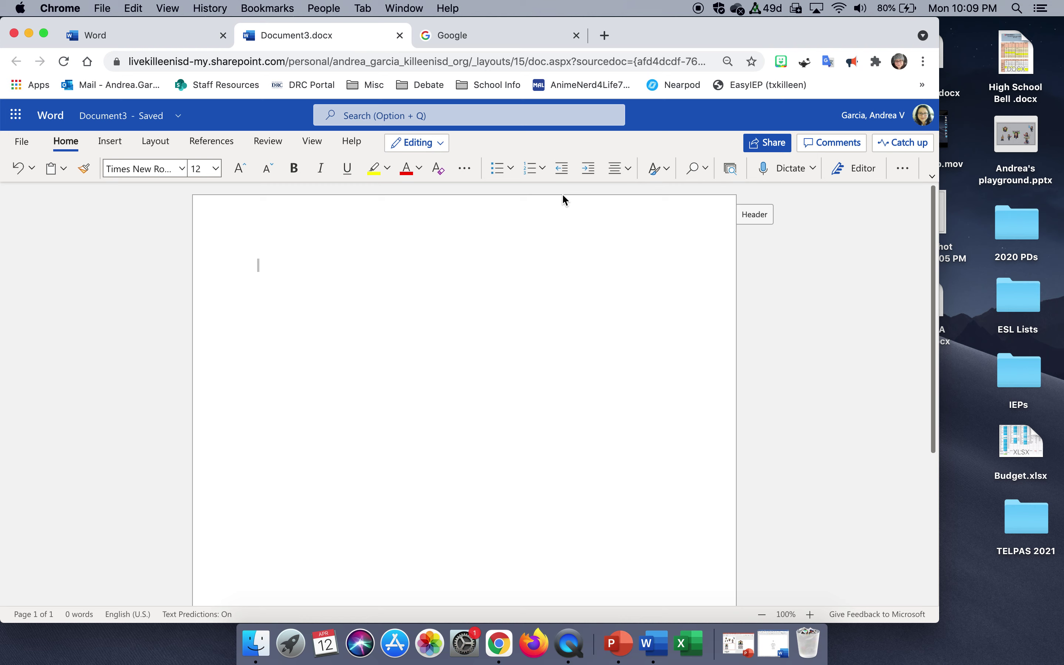
pyautogui.click(627, 175)
pyautogui.click(645, 224)
# Make paragraphs double-spaced with 0 pt spacing after.
pyautogui.click(901, 172)
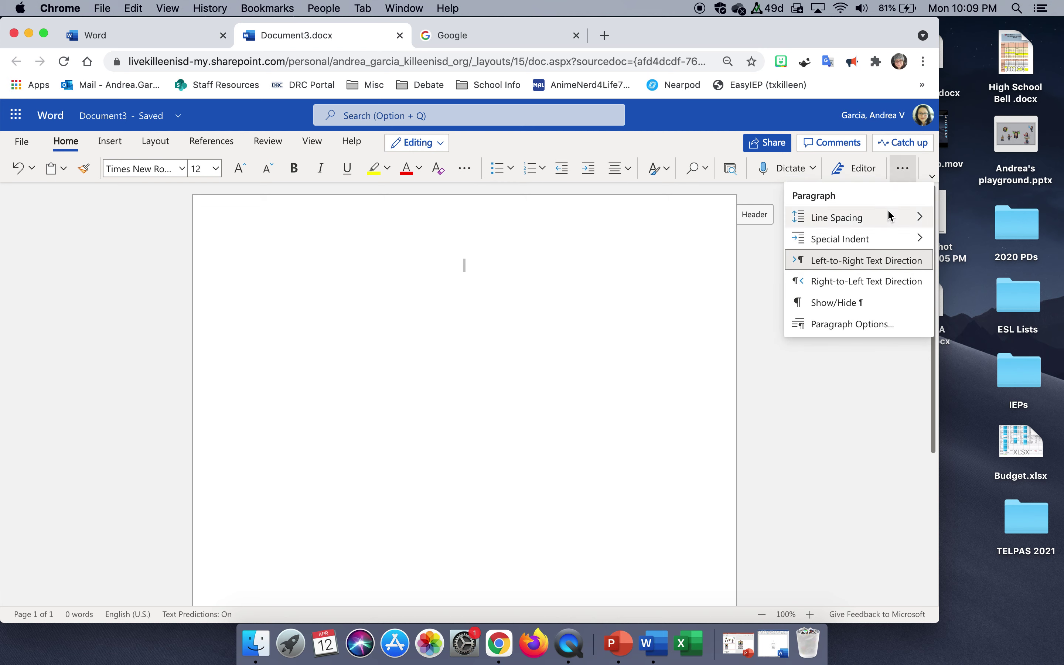
pyautogui.moveTo(888, 218)
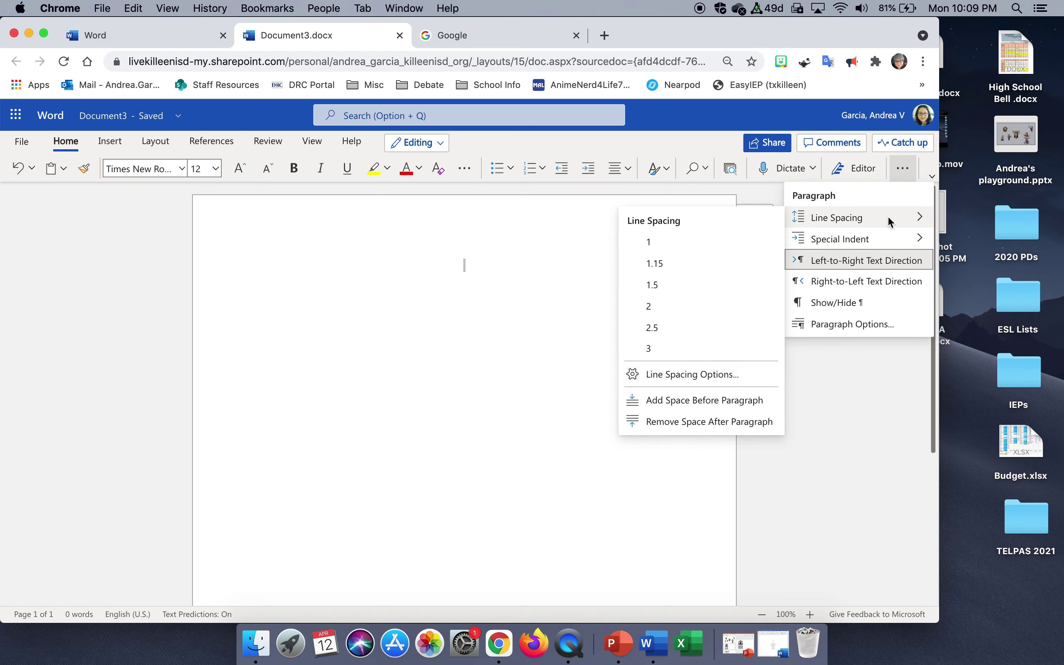
pyautogui.click(726, 304)
pyautogui.click(902, 168)
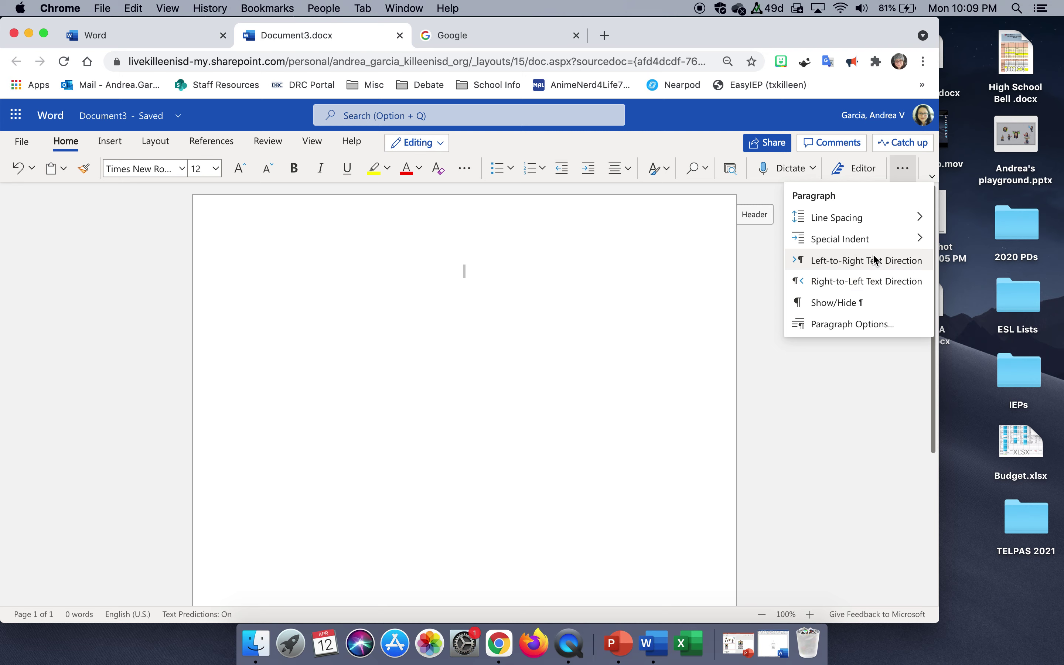
pyautogui.moveTo(869, 217)
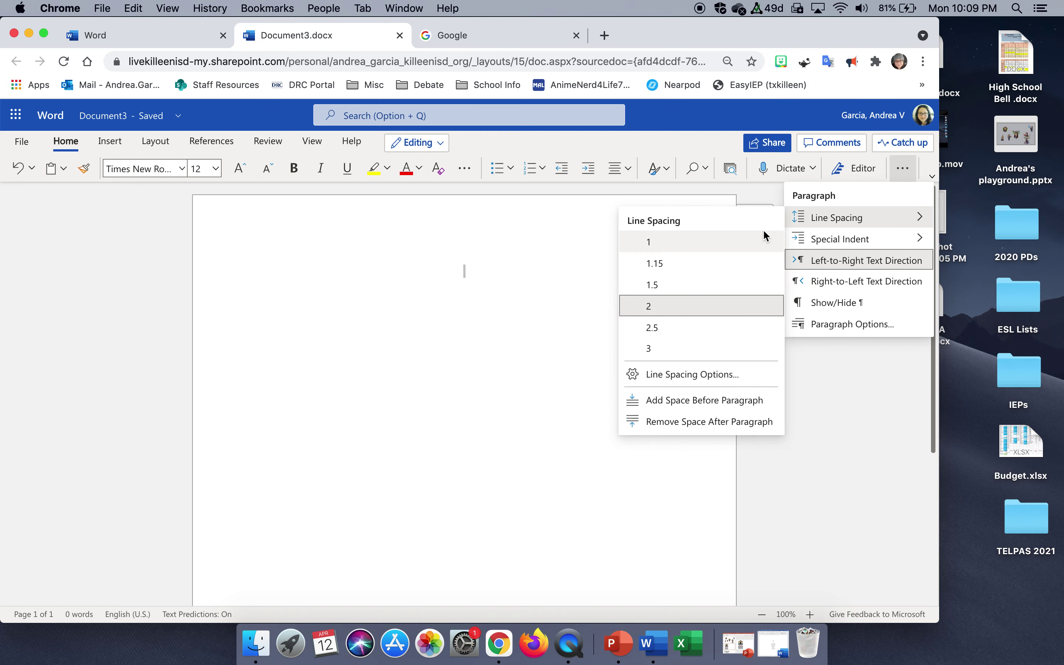
pyautogui.click(722, 372)
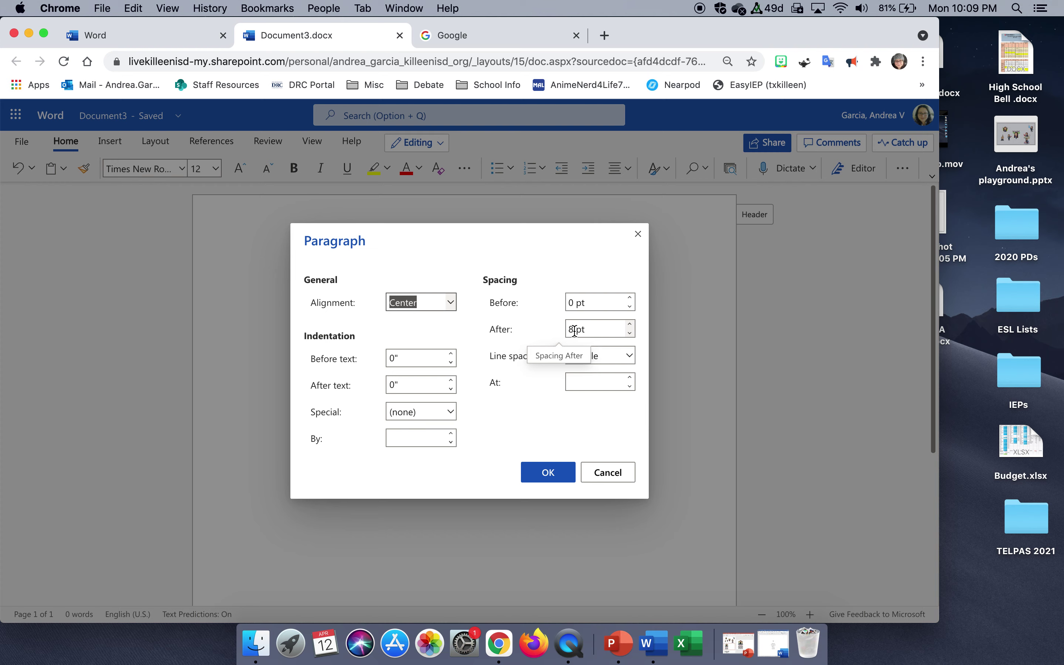
pyautogui.click(630, 333)
pyautogui.click(630, 333)
pyautogui.click(630, 333)
pyautogui.click(630, 333)
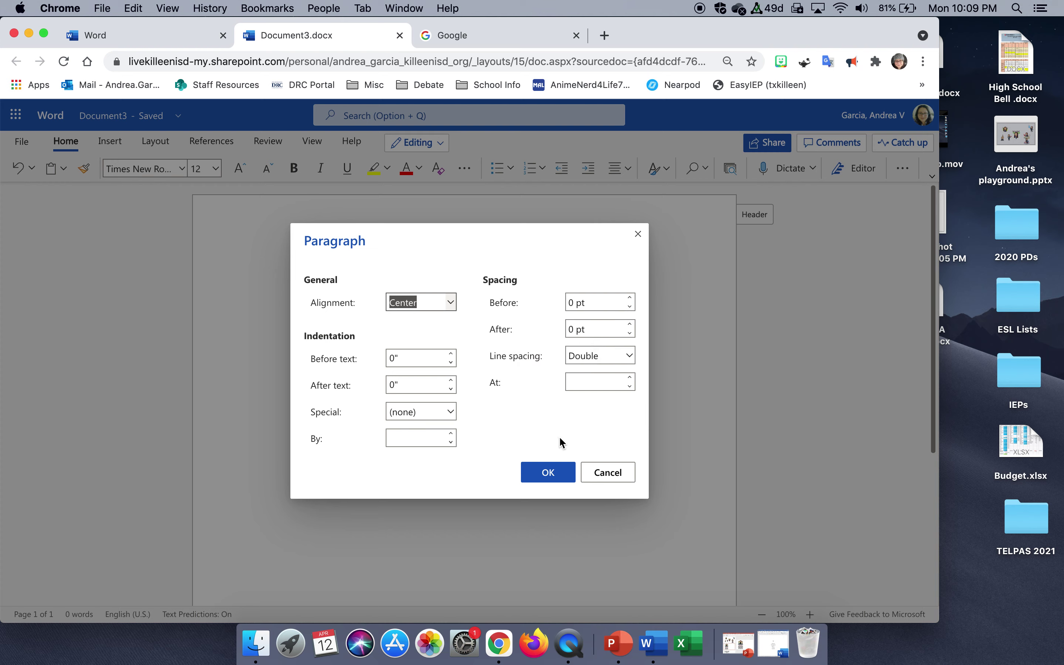
pyautogui.click(553, 470)
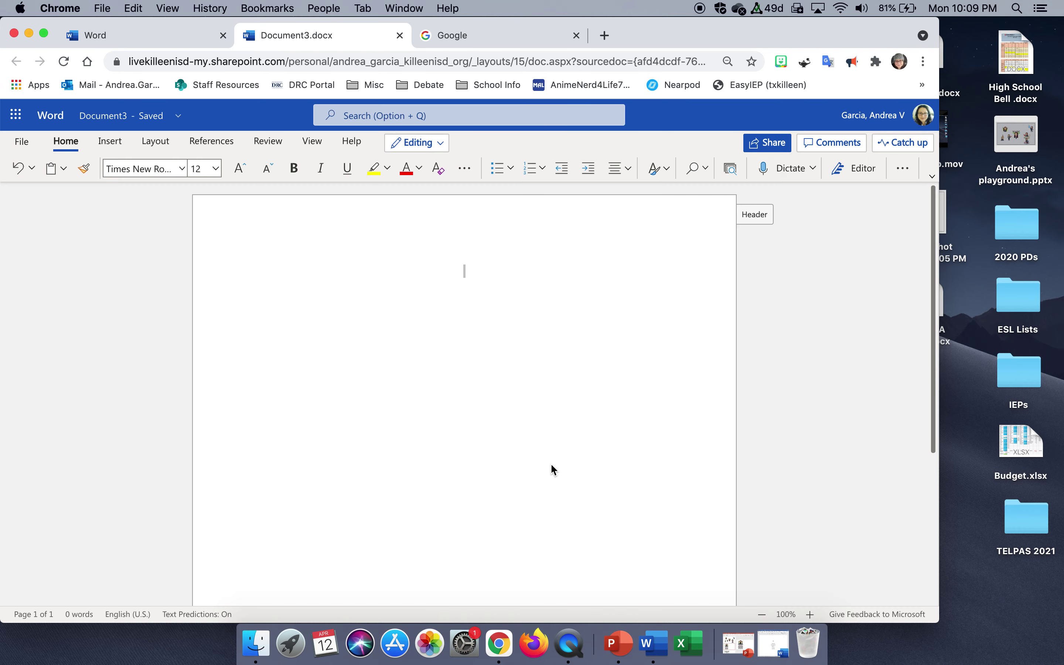
# Type the Title line and the student's name below it, separated by blank lines.
pyautogui.press('Return')
pyautogui.press('Return')
pyautogui.write('Title')
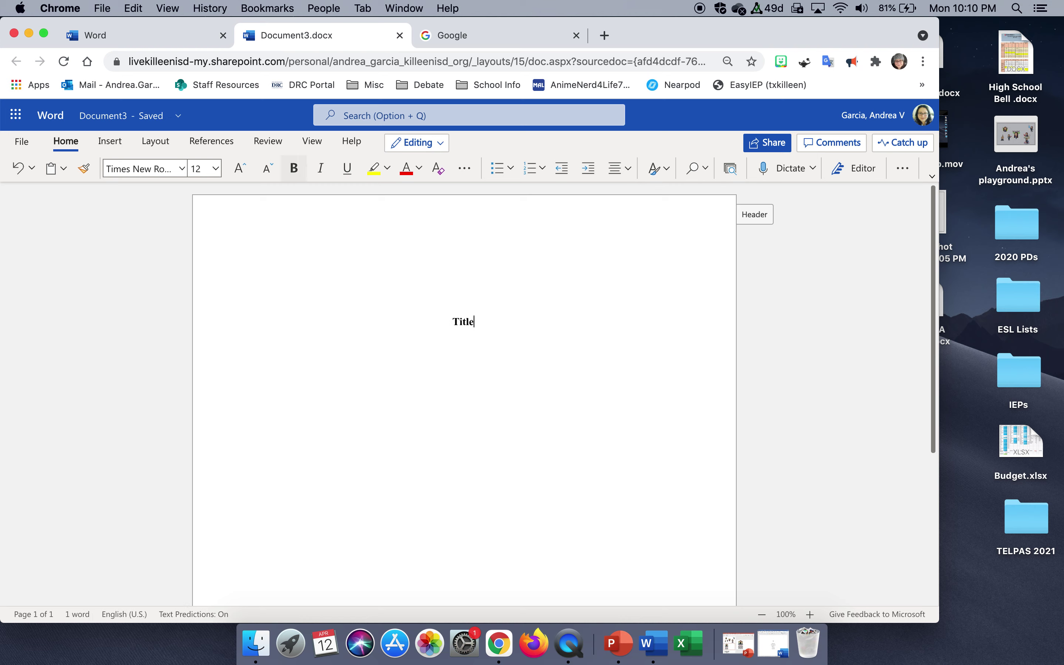
pyautogui.press('Return')
pyautogui.press('Return')
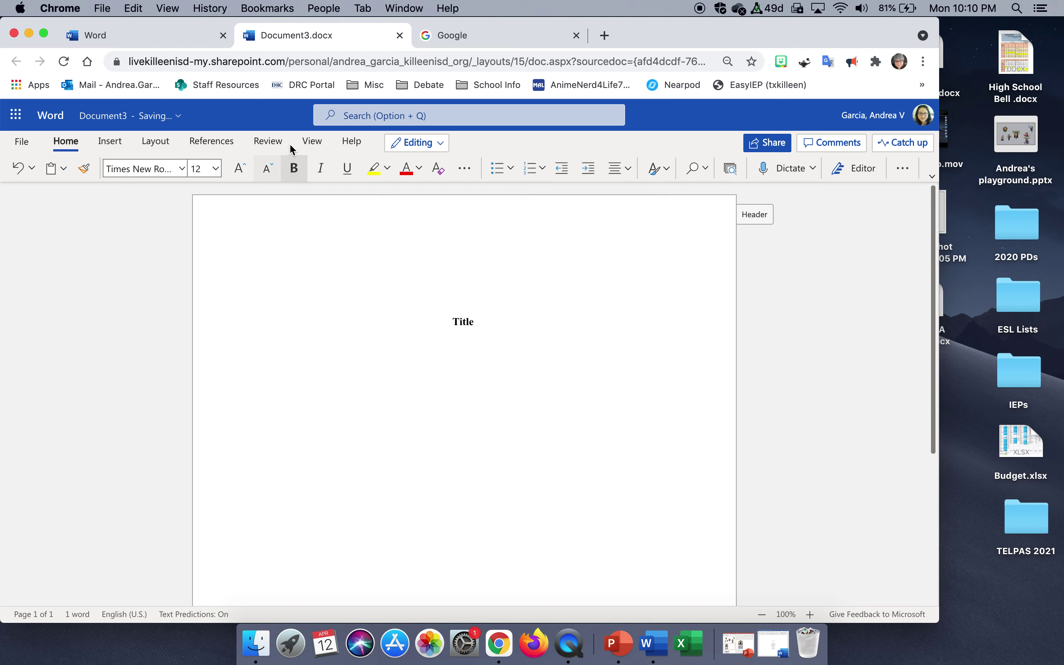
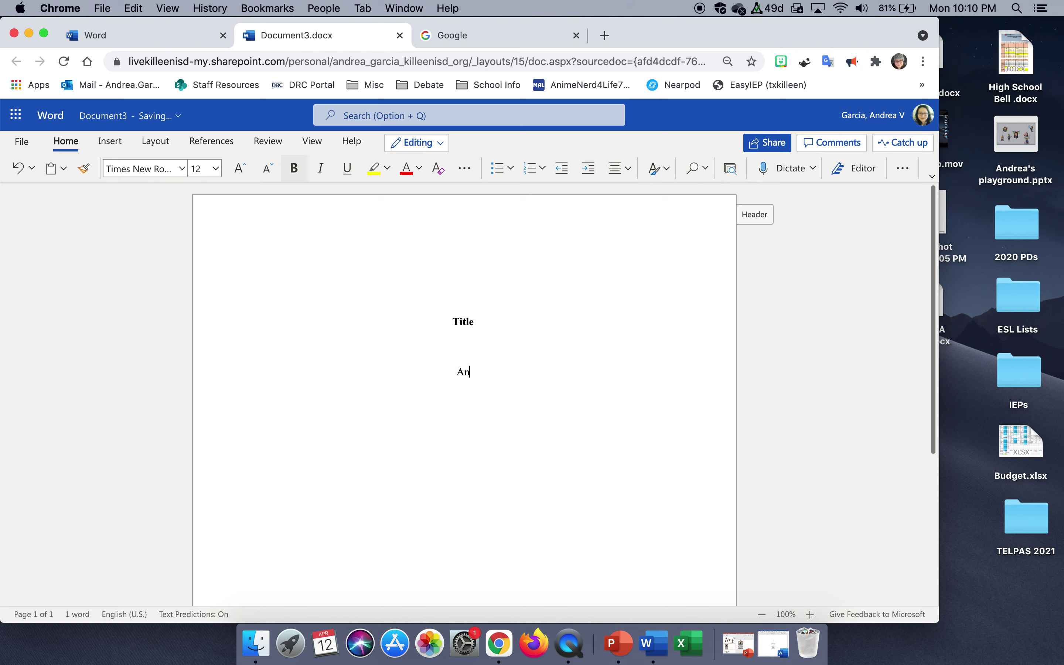
pyautogui.press('Return')
# Add Ellison High School, English II – 5, the teacher's name and 12 April 2021 on separate lines.
pyautogui.write('Ellison High School')
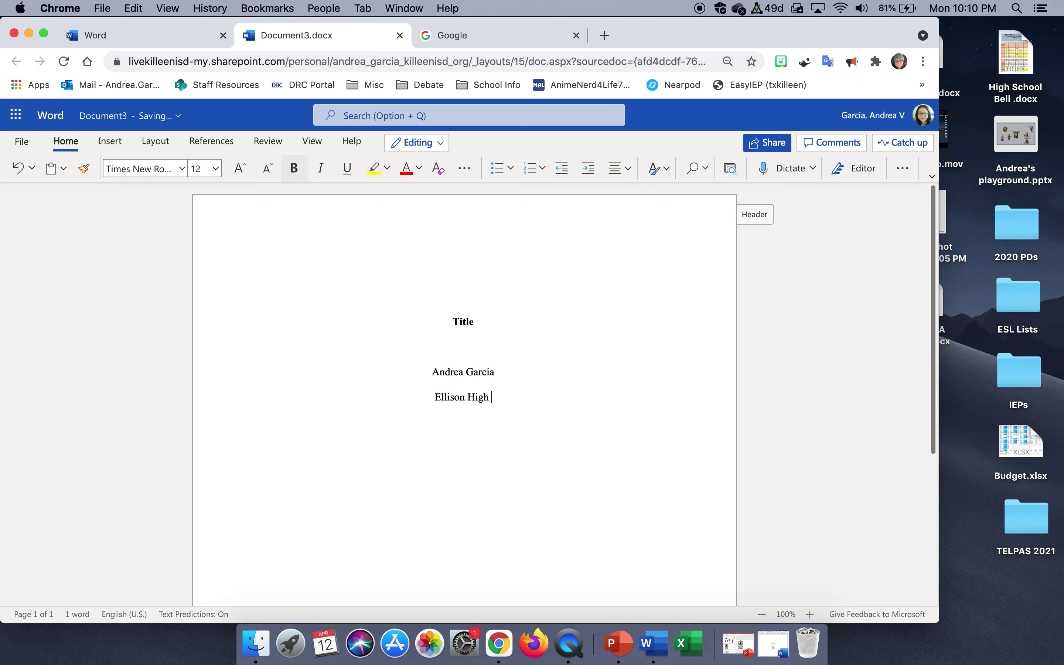
pyautogui.press('Return')
pyautogui.write('English II')
pyautogui.write('-')
pyautogui.press('BackSpace')
pyautogui.press('BackSpace')
pyautogui.write('- ')
pyautogui.write('5')
pyautogui.press('Return')
pyautogui.write('Ms. Garcia')
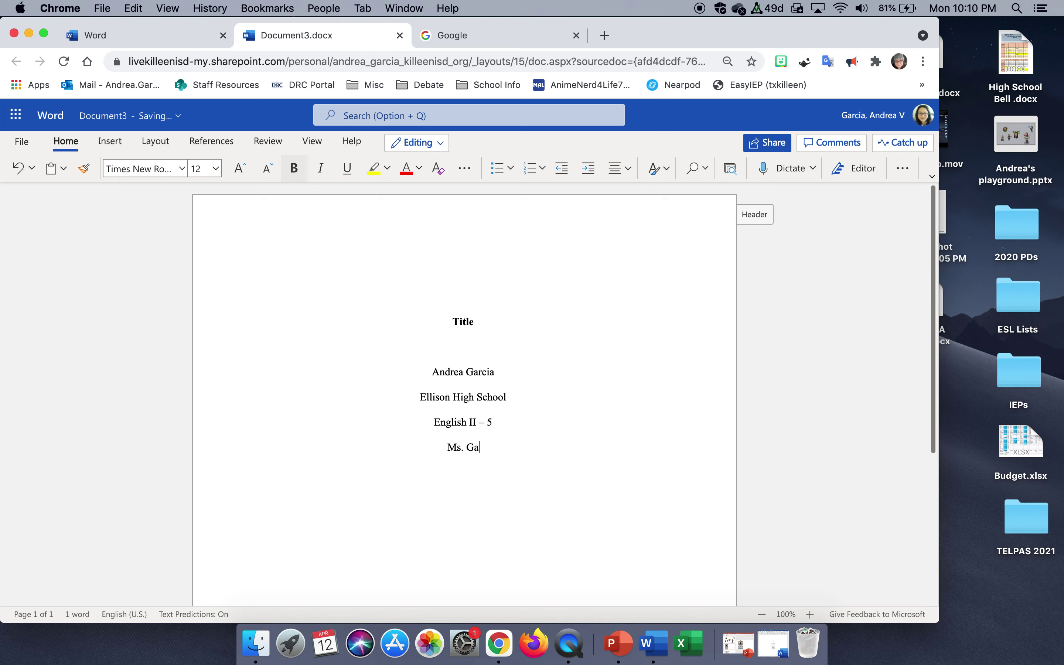
pyautogui.press('Return')
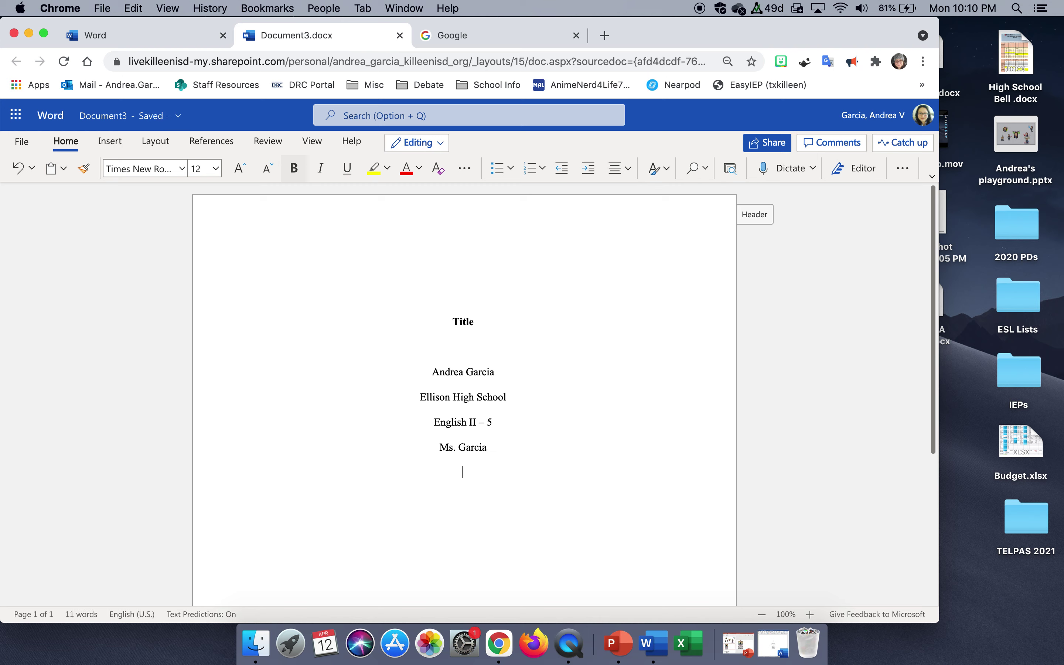
pyautogui.write('12 April 2021')
pyautogui.click(116, 144)
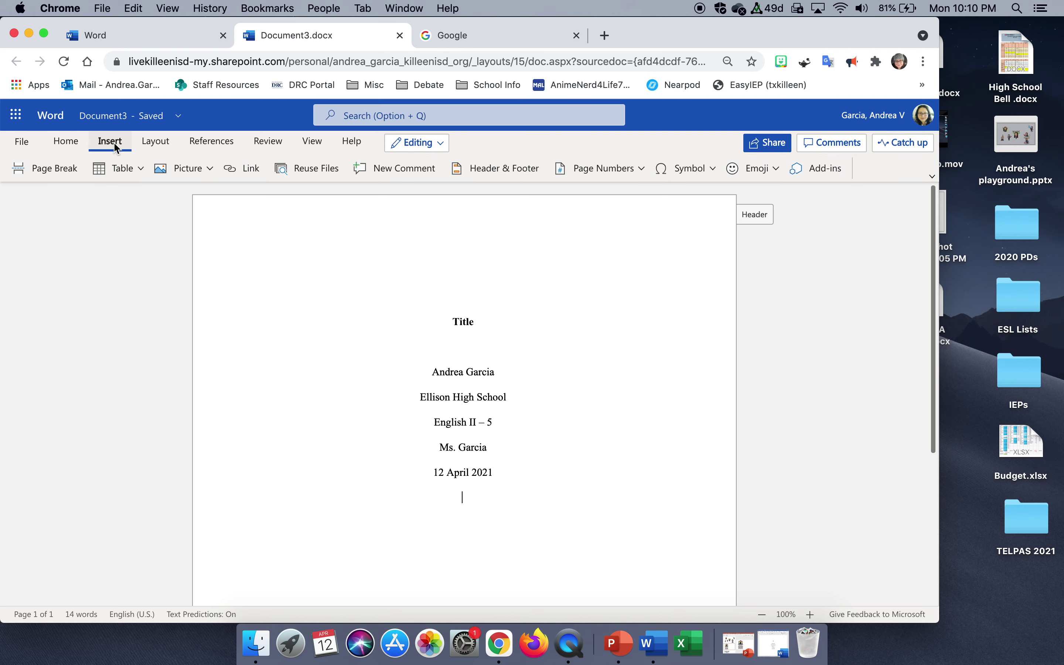
# Insert a page break after the date line to start a blank page 2.
pyautogui.click(67, 171)
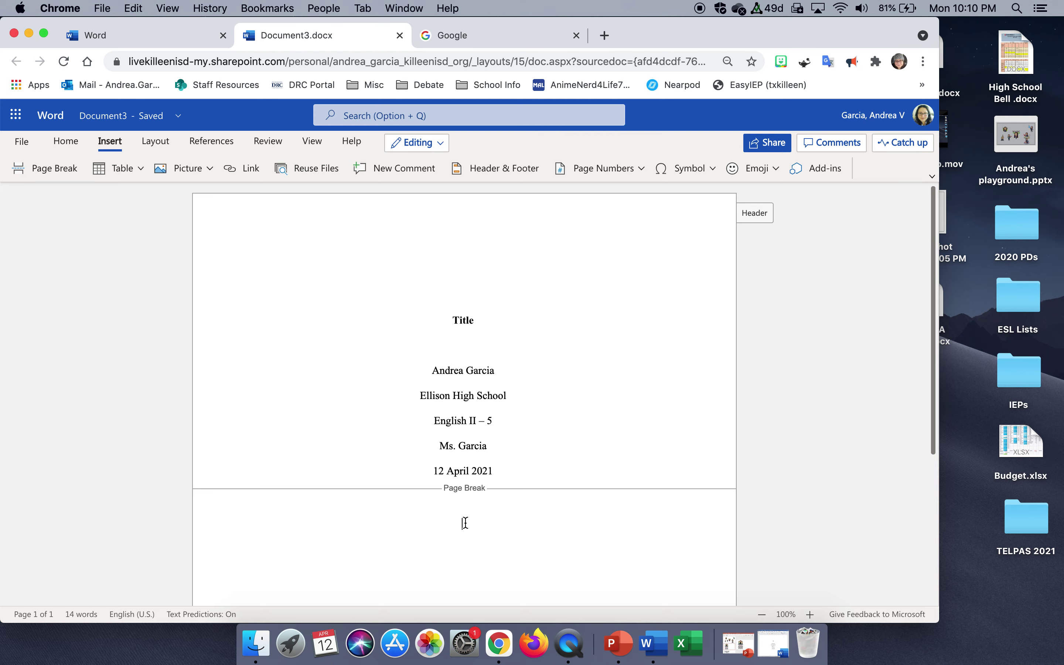
pyautogui.click(21, 143)
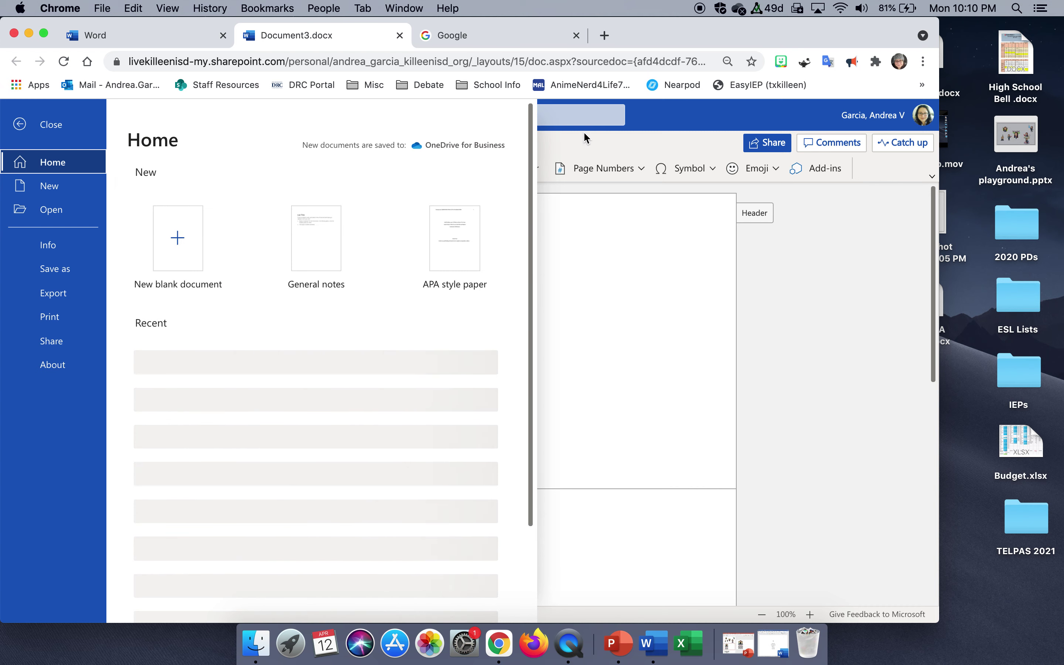
pyautogui.click(583, 131)
pyautogui.click(63, 144)
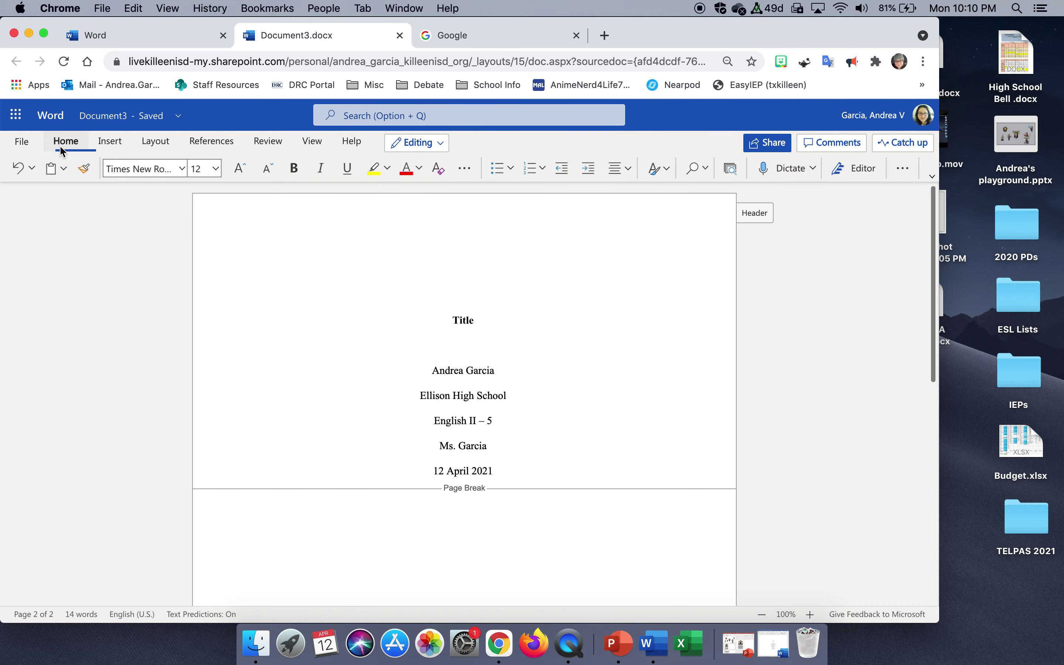
# Type a bold Title on page 2 and left-align the line below it.
pyautogui.click(295, 169)
pyautogui.write('Title')
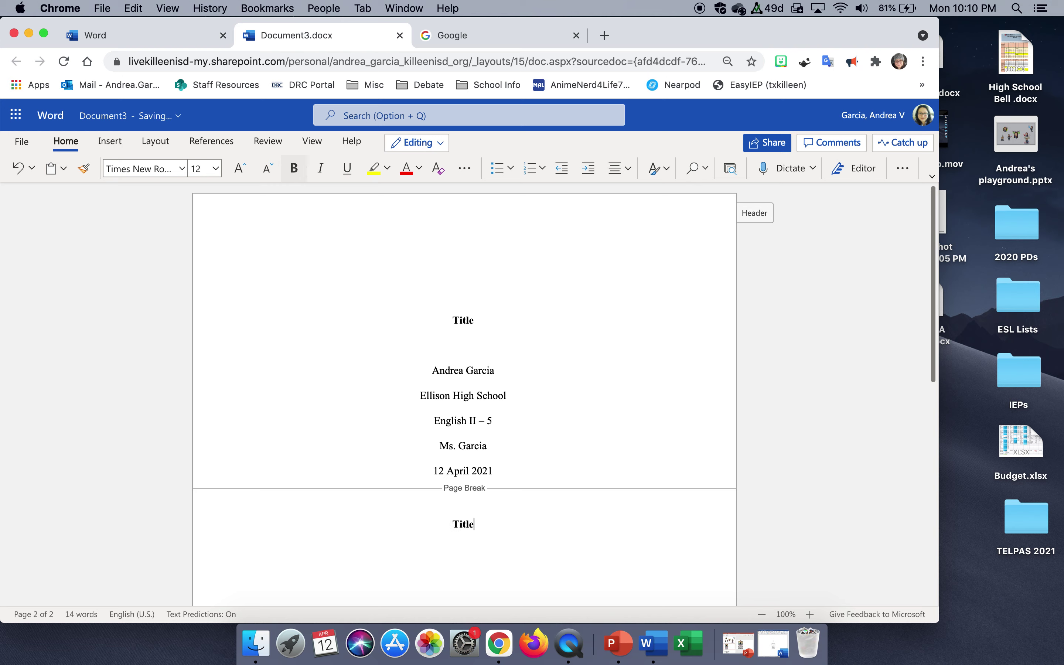
pyautogui.press('Return')
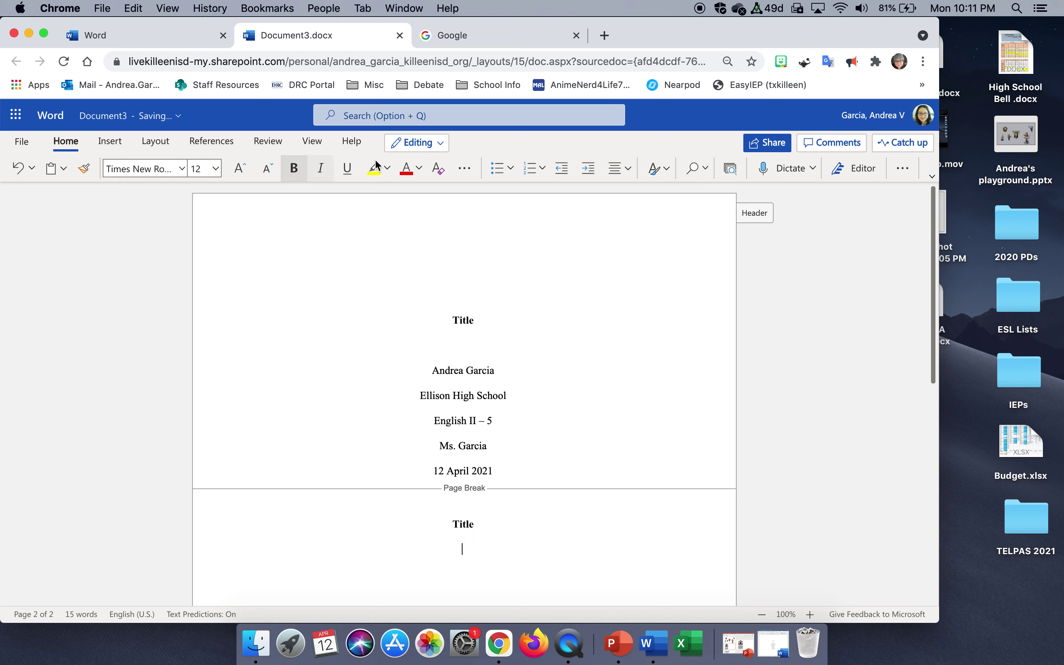
pyautogui.click(633, 168)
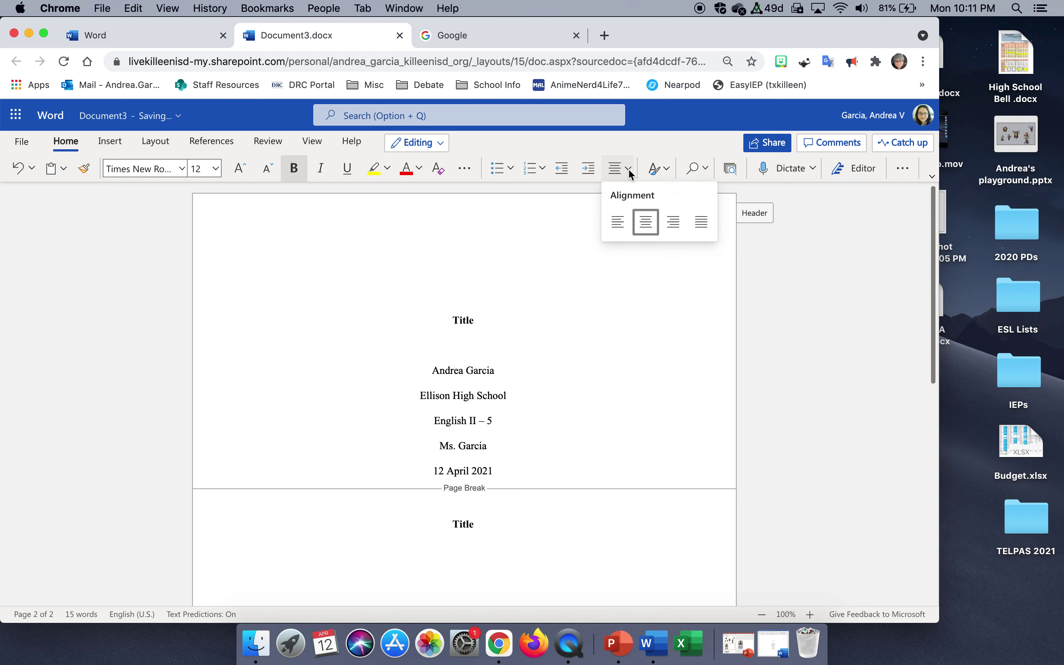
pyautogui.click(619, 219)
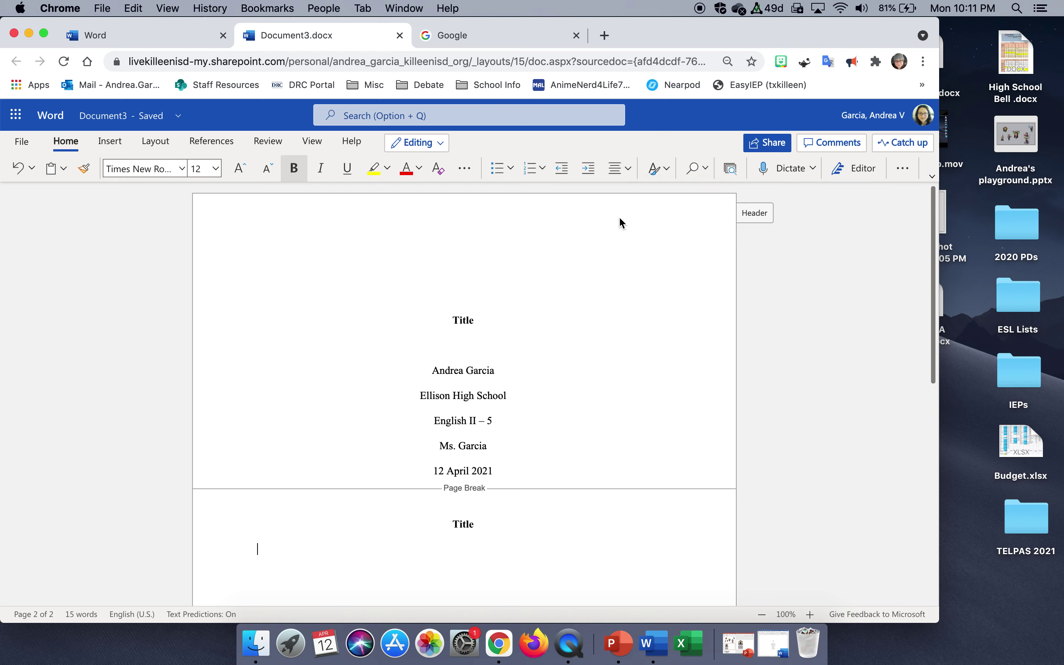
# Type 'Start typing here. Continue typing.' as plain, non-bold text.
pyautogui.click(294, 169)
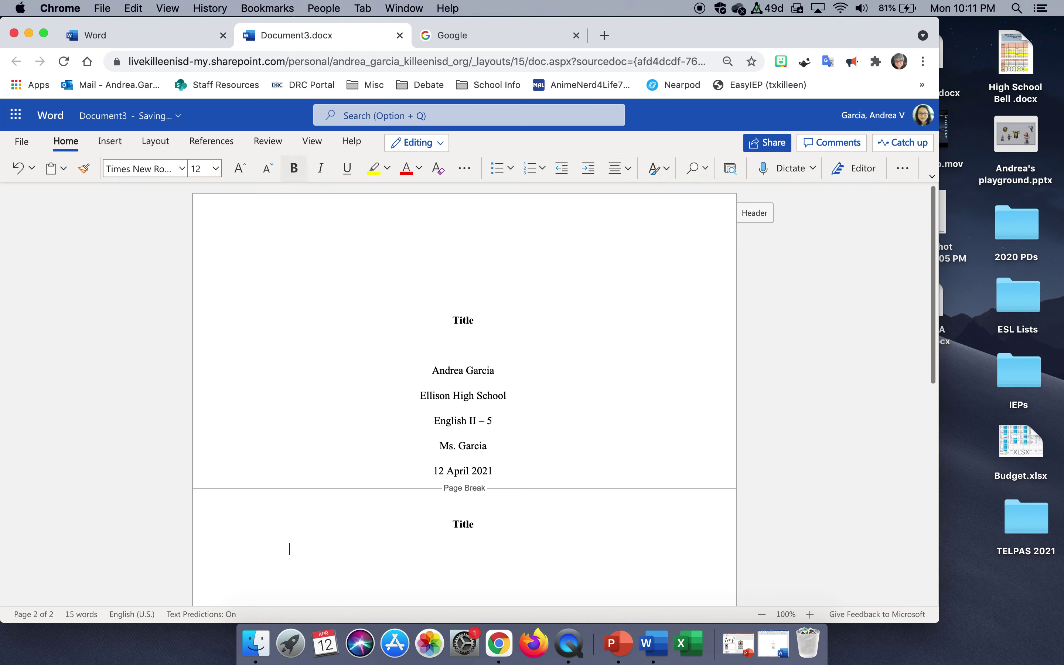
pyautogui.write('Start typing here.')
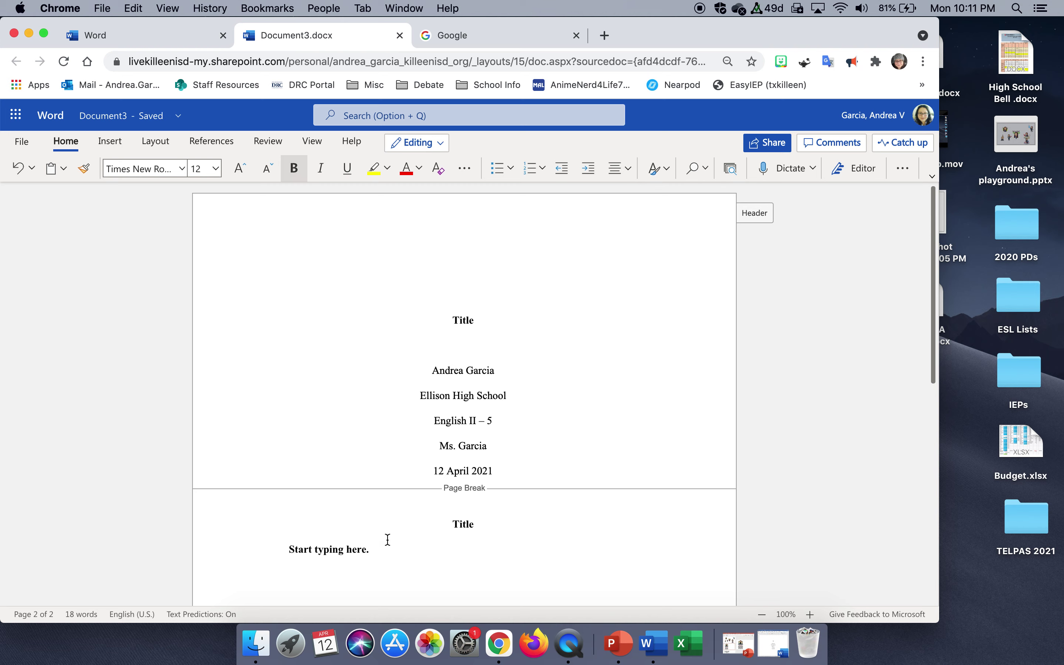
pyautogui.moveTo(327, 553); pyautogui.dragTo(290, 553)
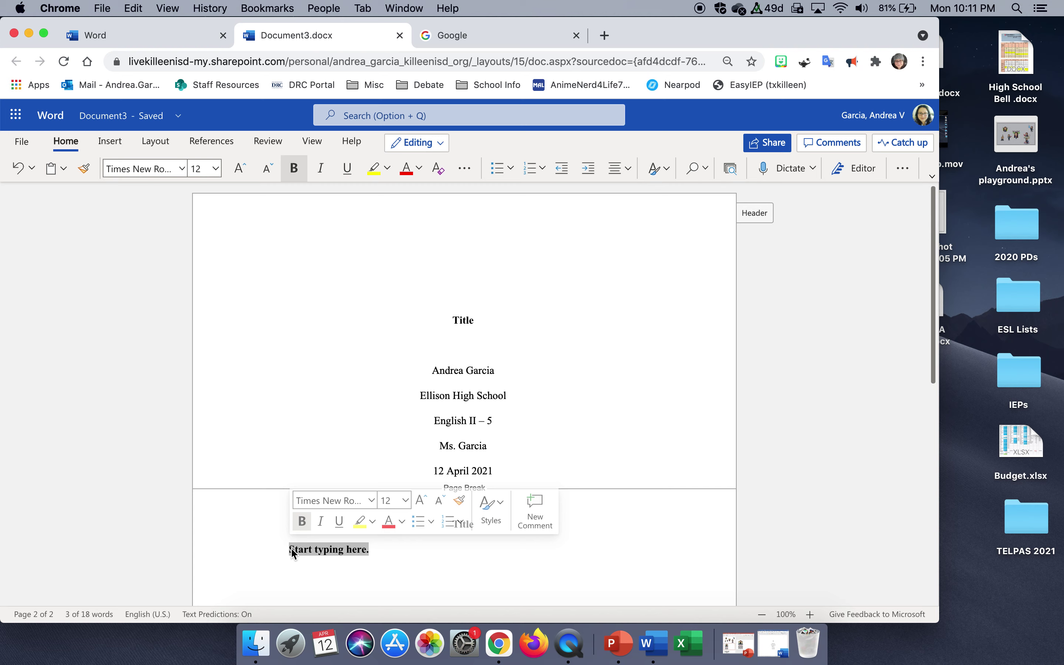
pyautogui.click(302, 524)
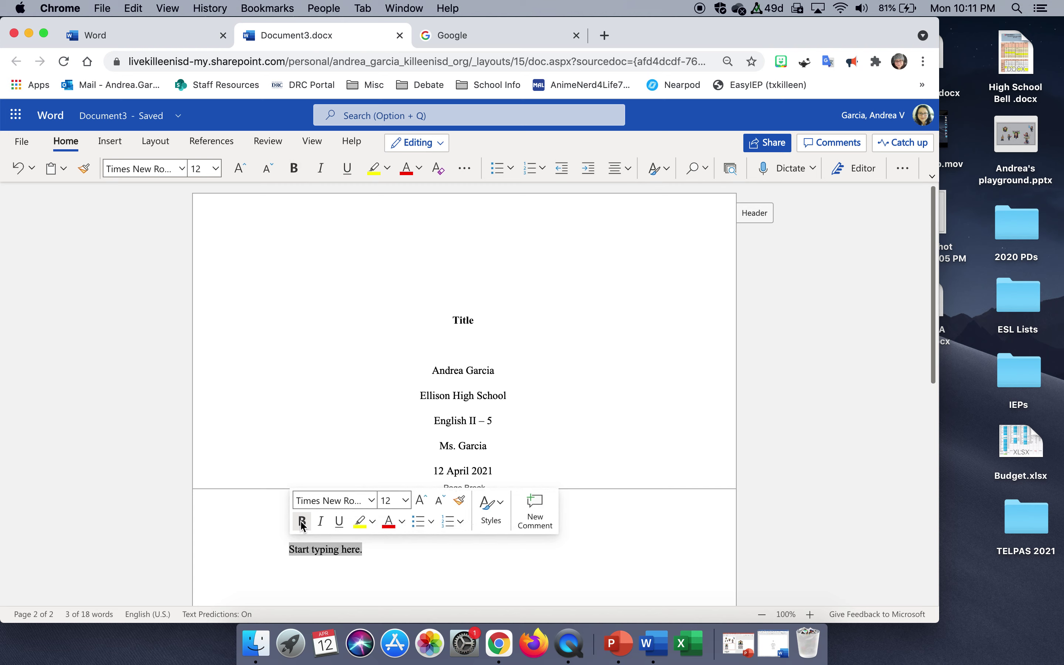
pyautogui.click(409, 549)
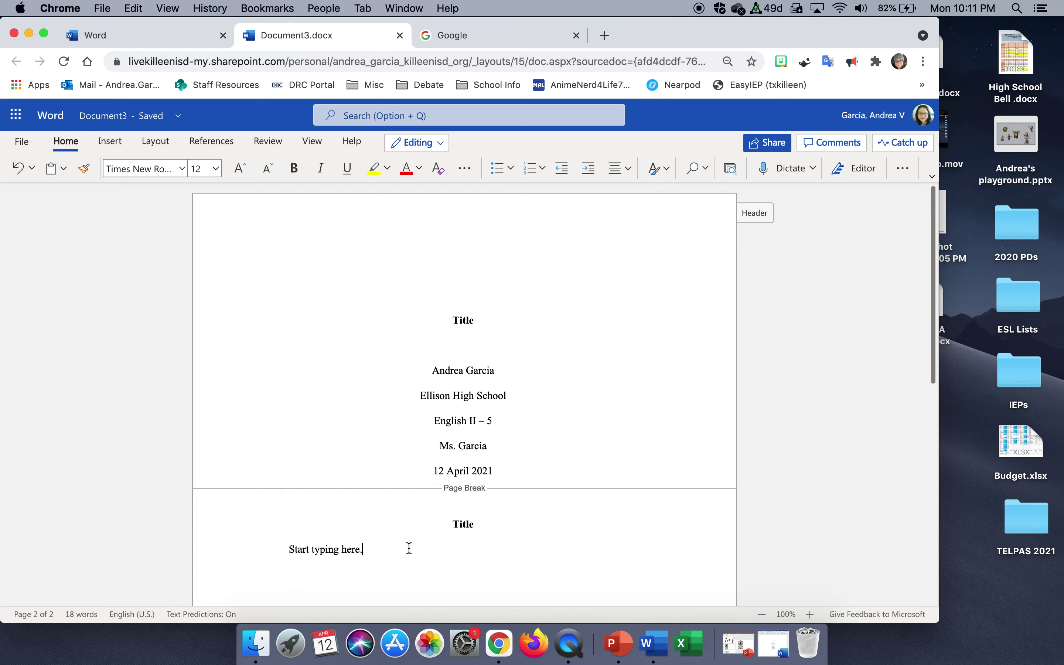
pyautogui.write('Continue typing.')
# Rename the document from Document3 to 'Test APA Paper'.
pyautogui.click(133, 121)
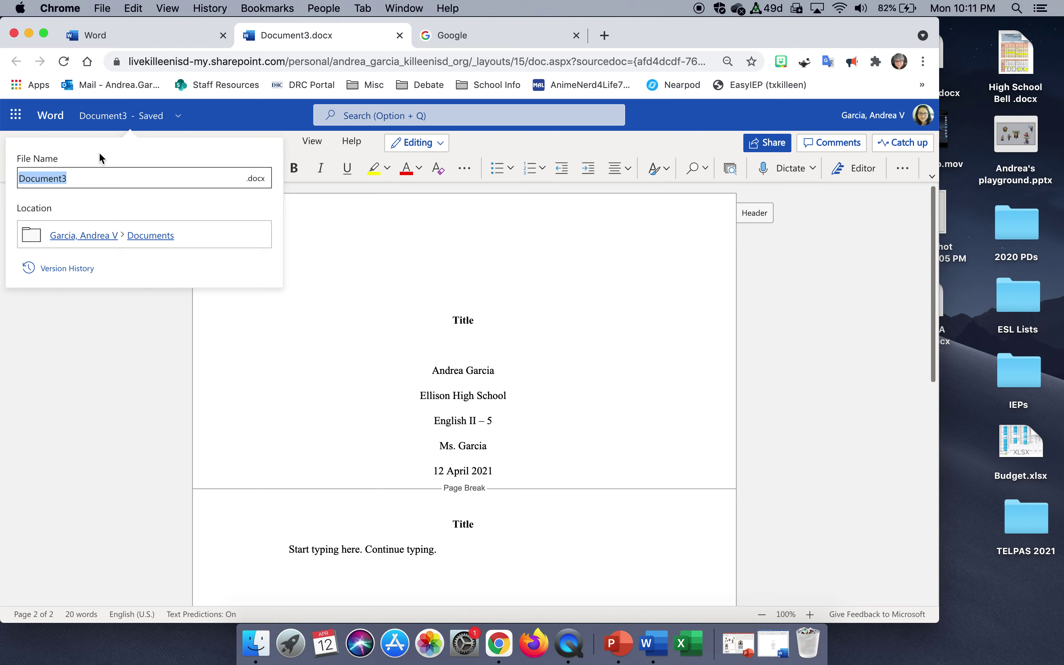
pyautogui.write('Test APA Paper')
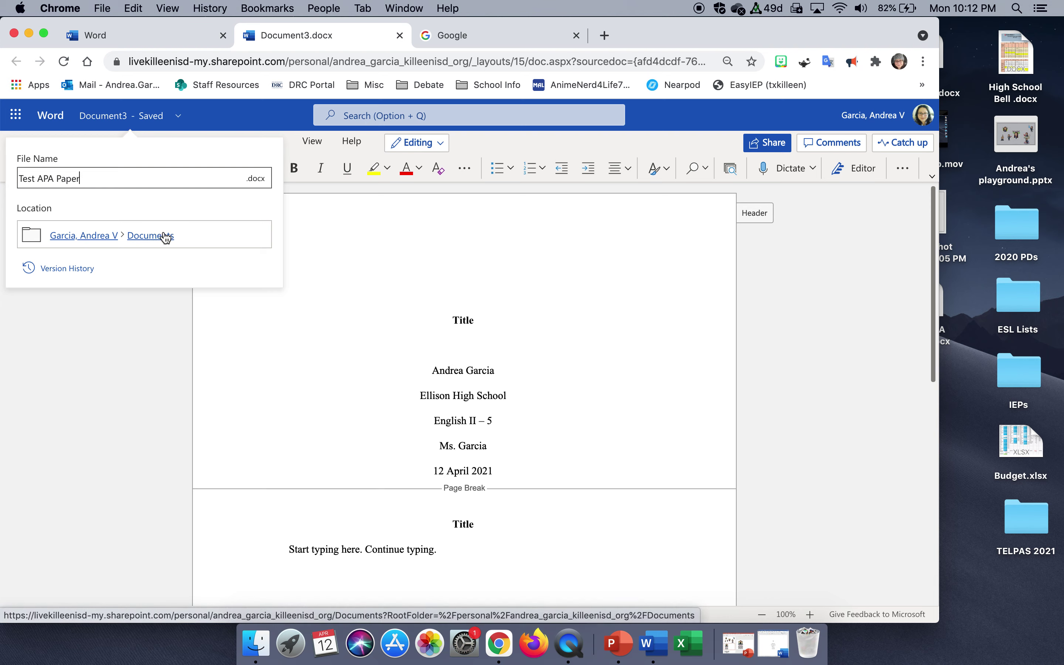
pyautogui.click(351, 369)
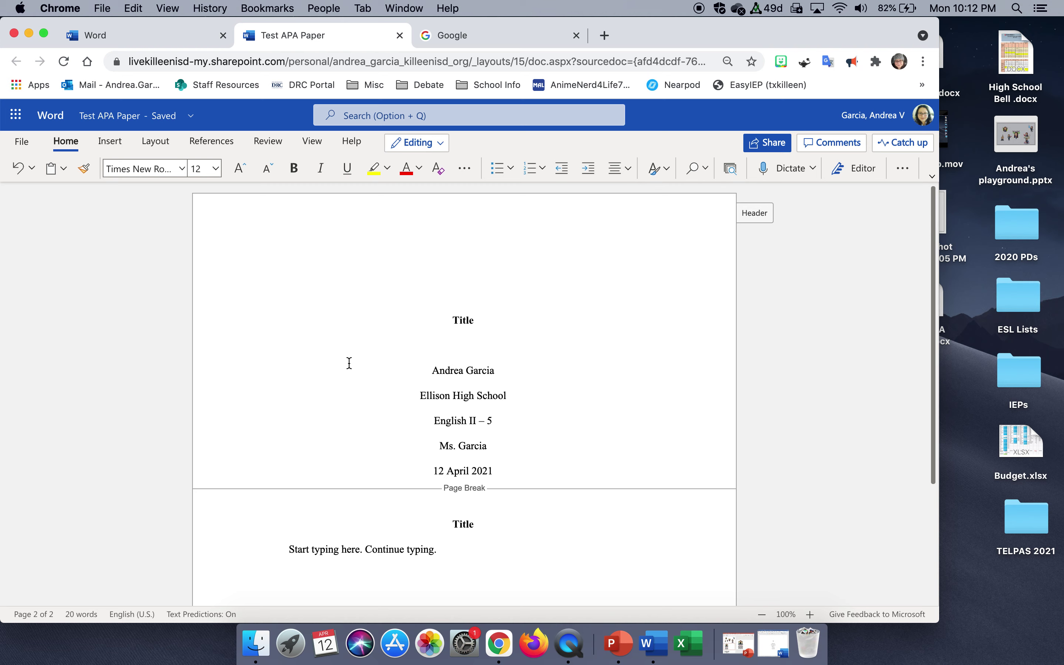
# Check the Editing mode options without changing them, then go to the Google tab.
pyautogui.click(444, 144)
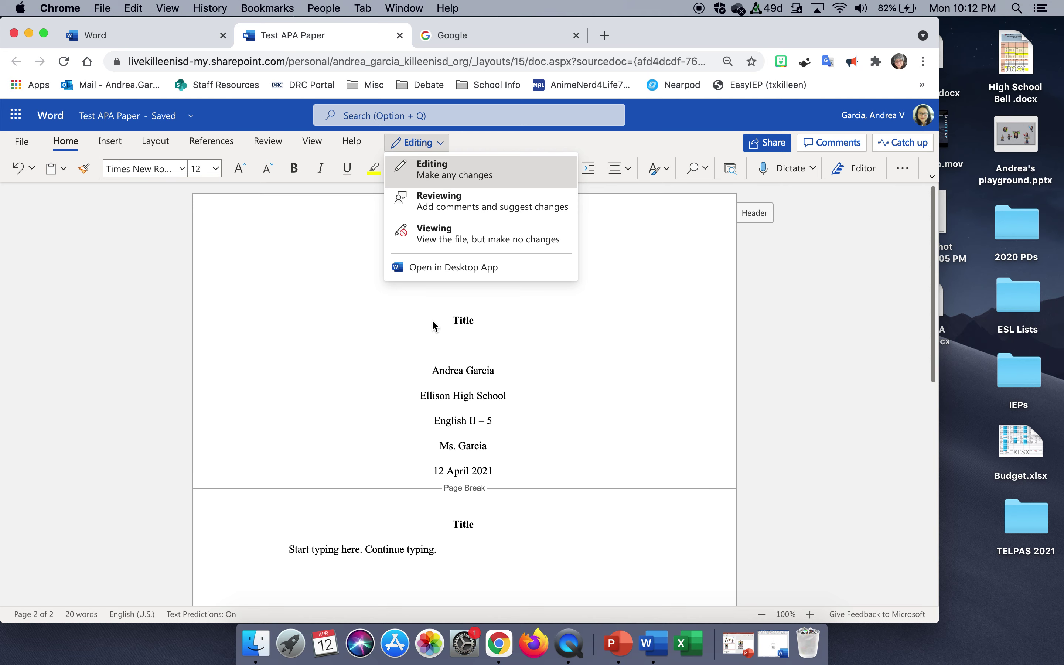
pyautogui.click(316, 347)
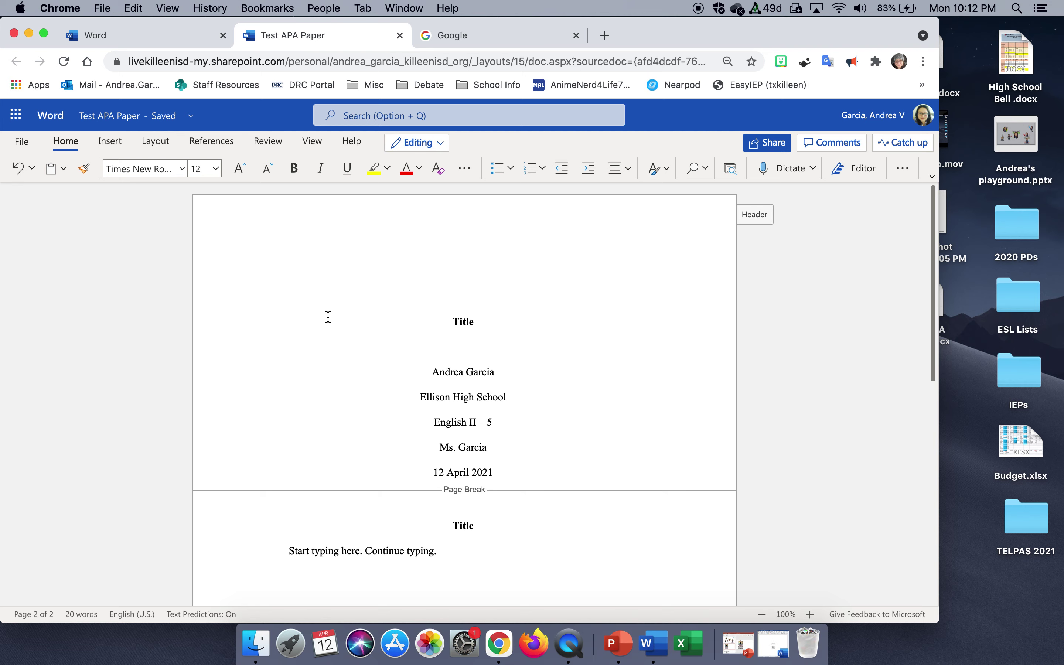
pyautogui.scroll(-1, 328, 317)
pyautogui.scroll(1, 328, 316)
pyautogui.click(444, 34)
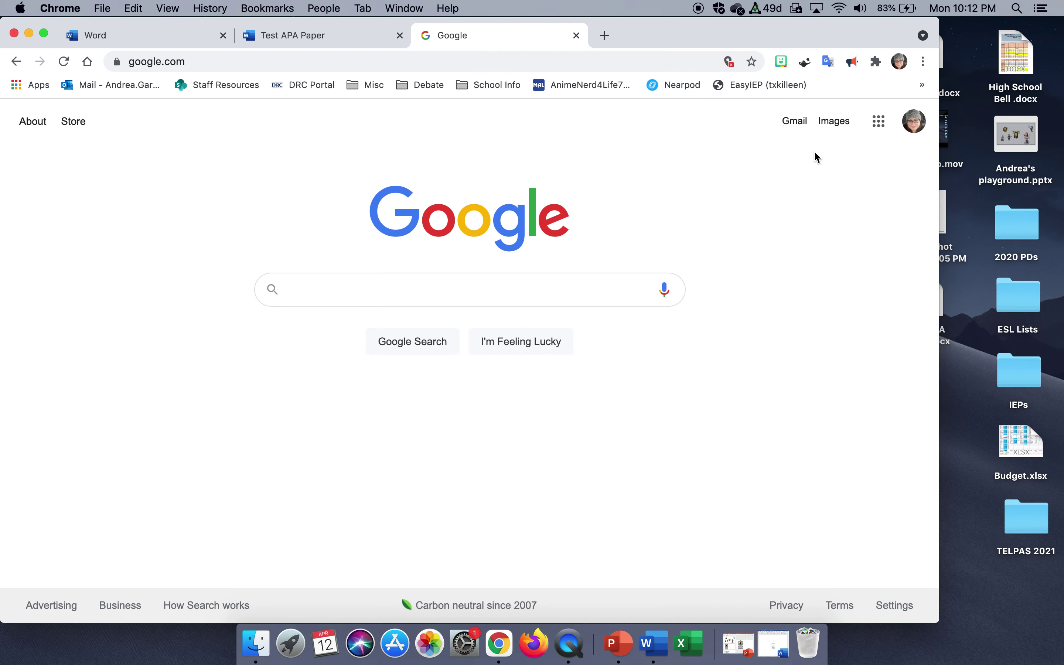
# Open Google Docs from the apps grid and create a Blank document.
pyautogui.click(881, 126)
pyautogui.scroll(-5, 833, 351)
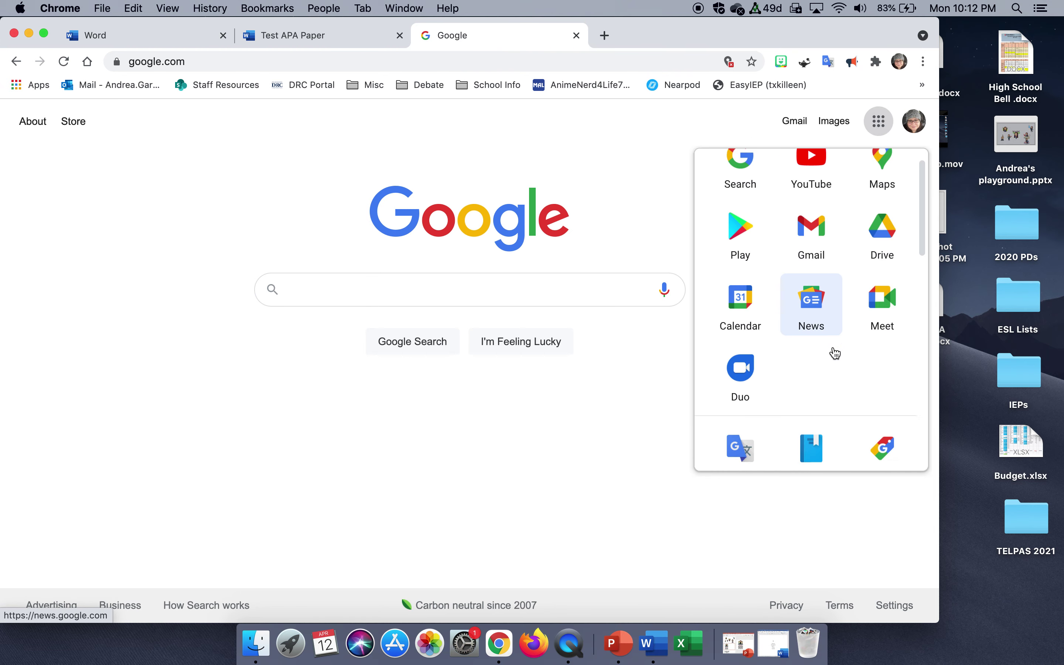
pyautogui.click(823, 275)
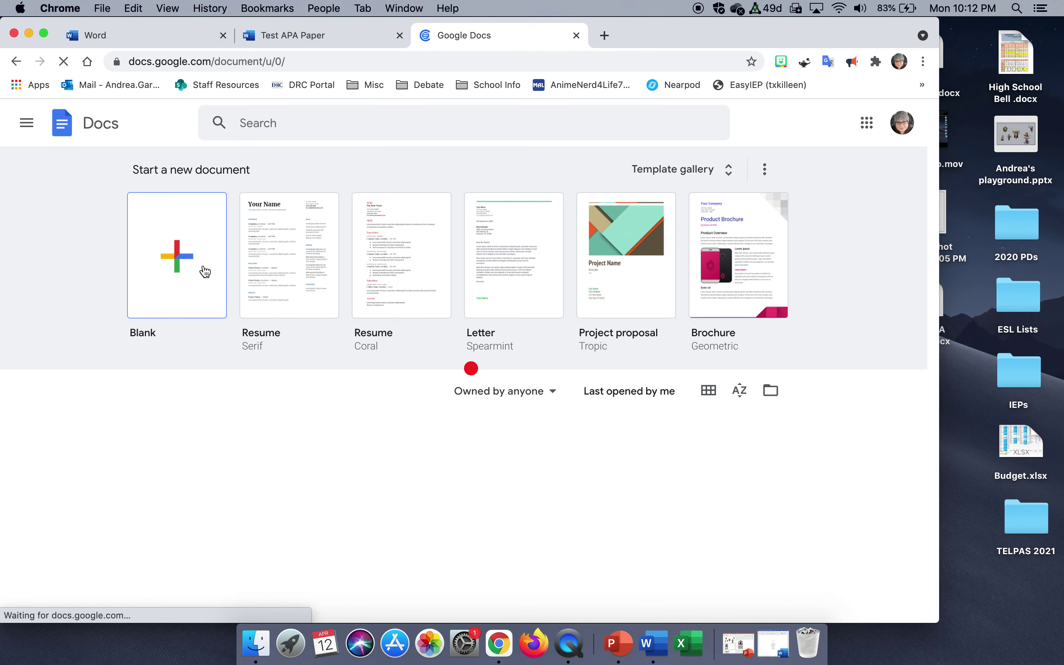
pyautogui.click(180, 259)
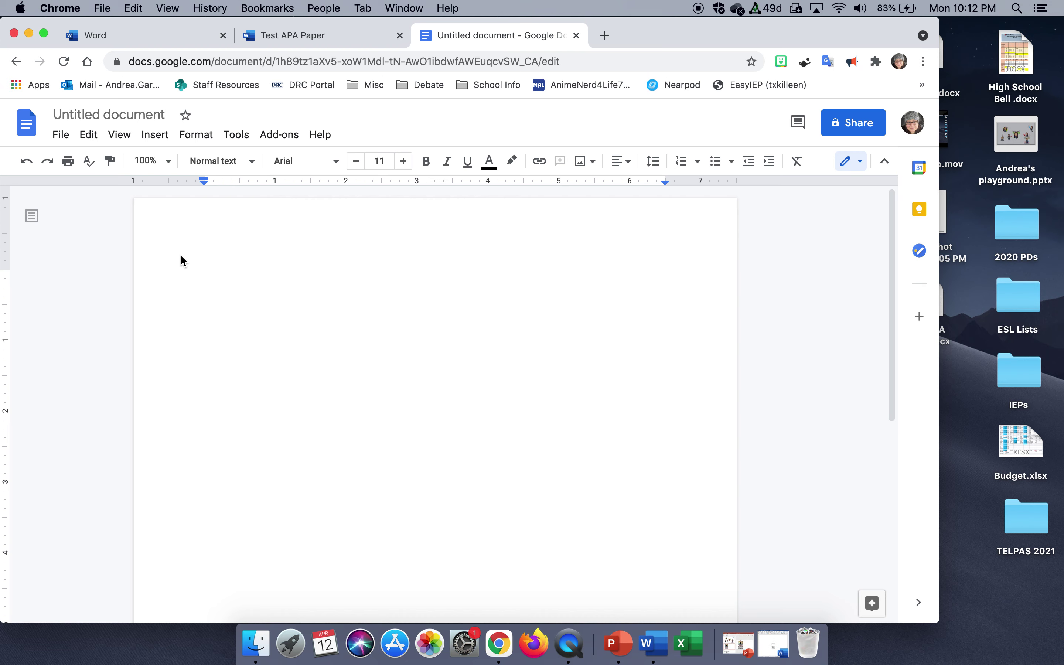
# Add a header to the page and set its font to Times New Roman.
pyautogui.click(157, 141)
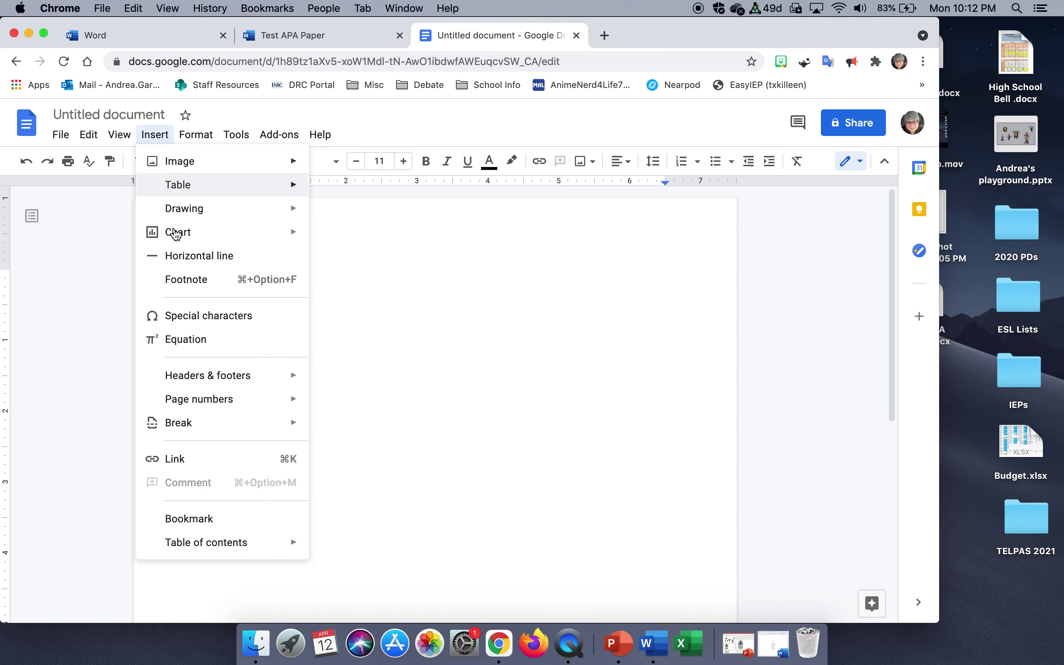
pyautogui.moveTo(266, 380)
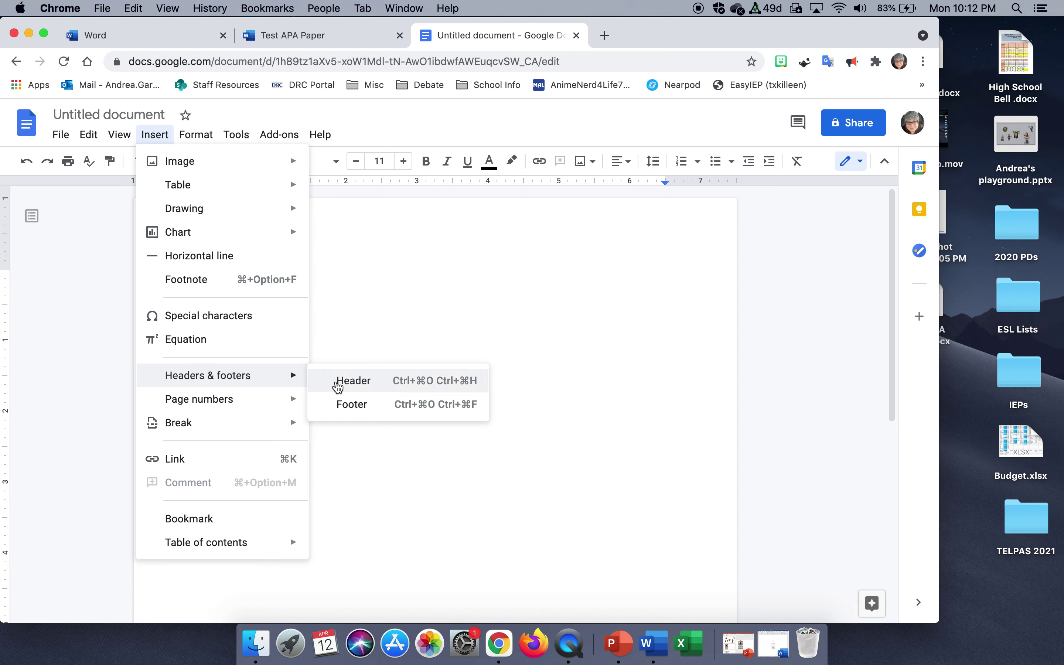
pyautogui.click(337, 381)
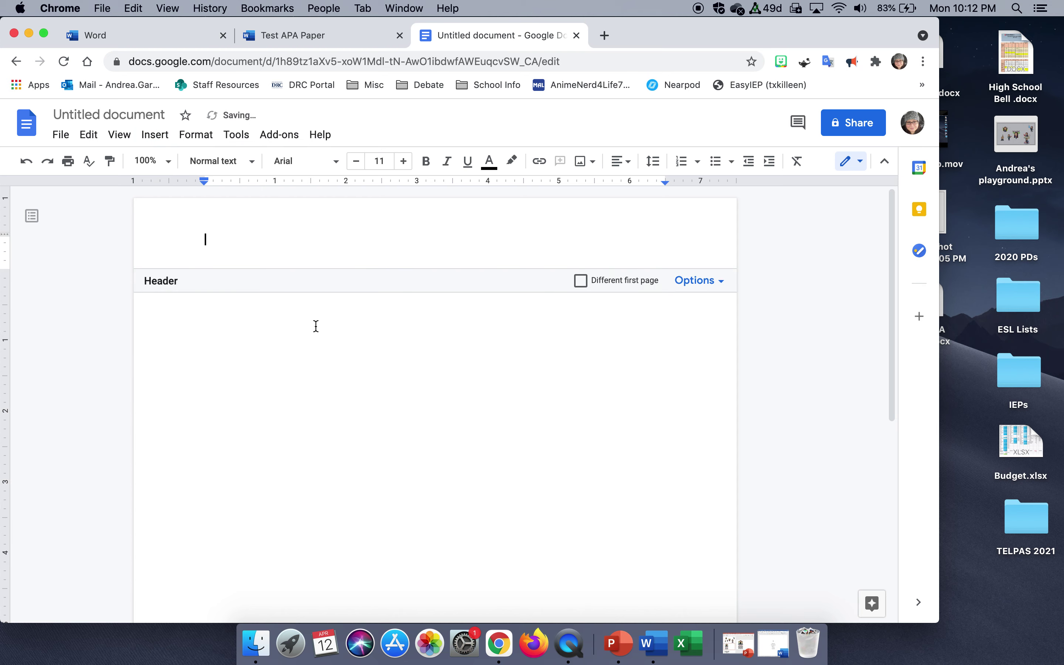
pyautogui.click(335, 163)
pyautogui.click(340, 250)
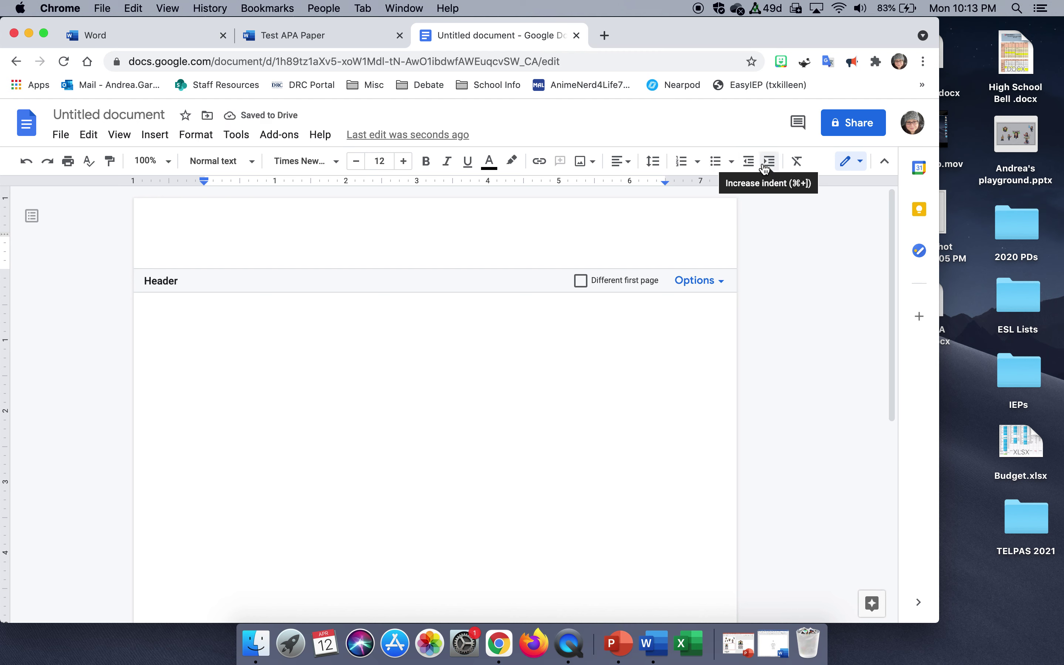
# Right-align the header and insert a top-right page number.
pyautogui.click(626, 162)
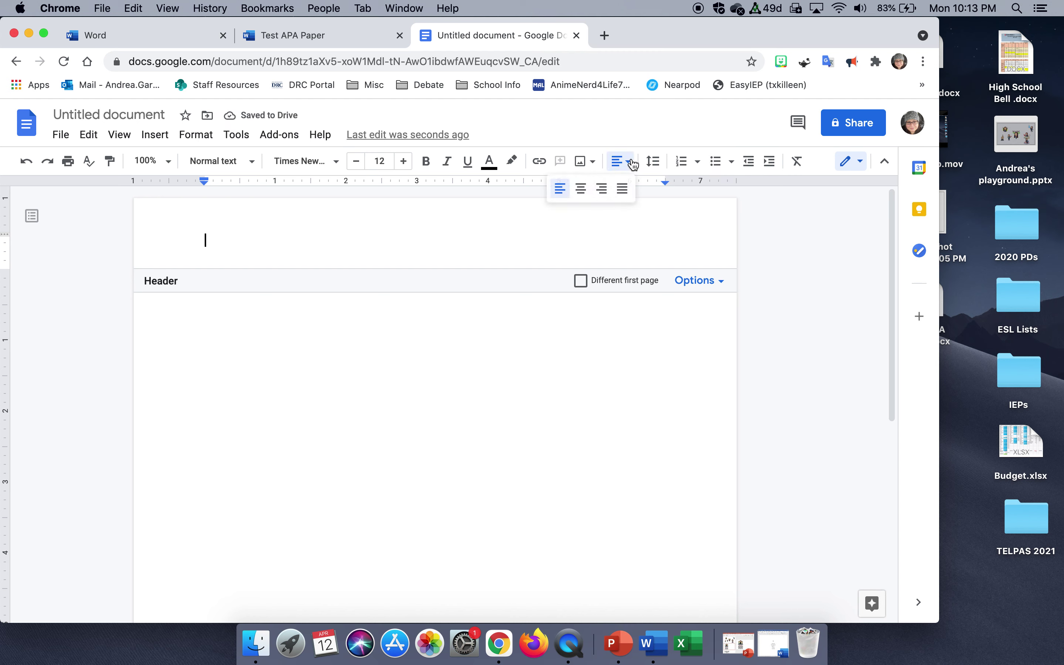
pyautogui.click(602, 188)
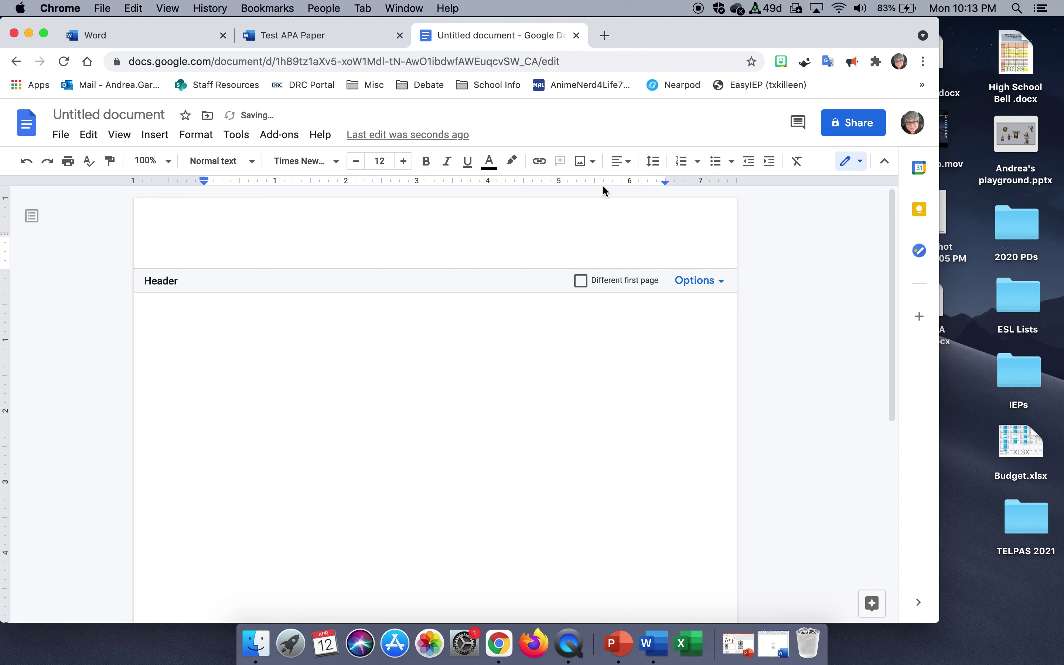
pyautogui.click(163, 135)
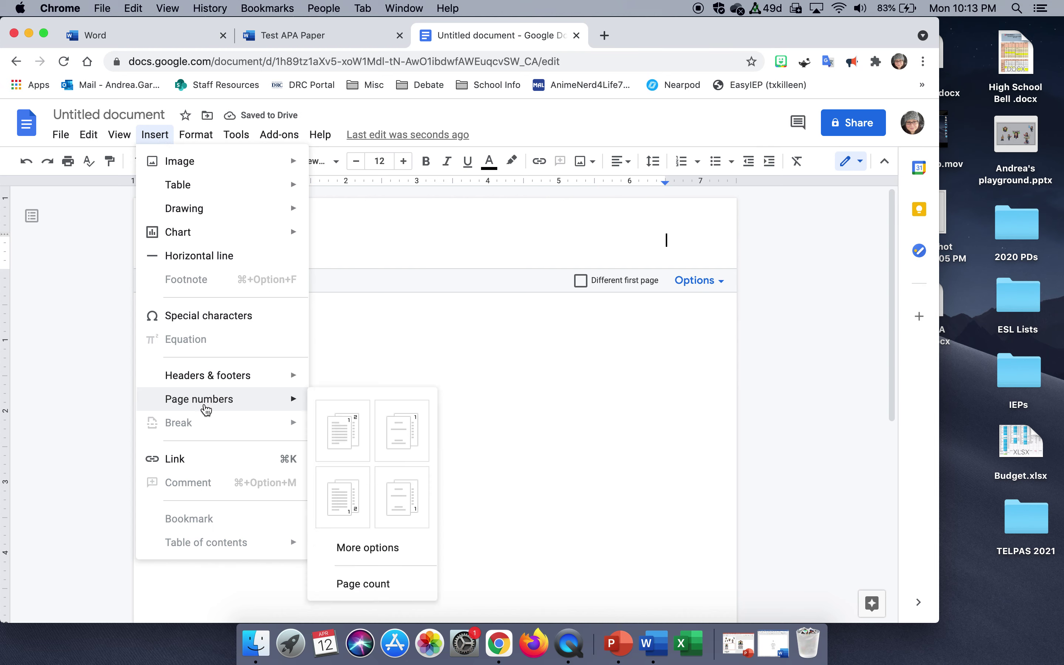
pyautogui.moveTo(292, 401)
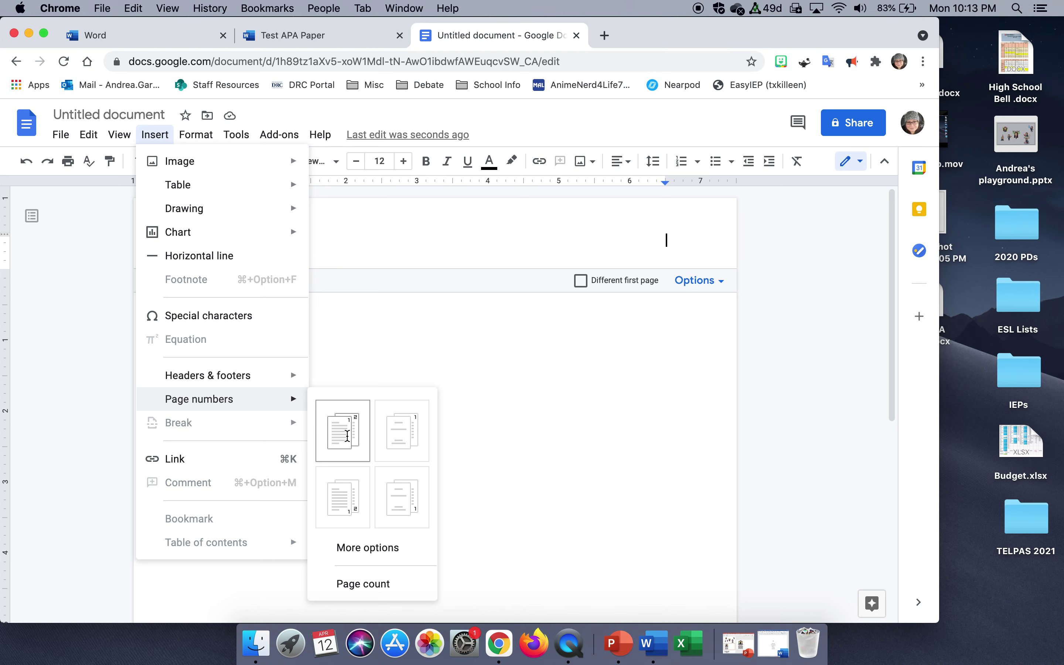
pyautogui.click(349, 440)
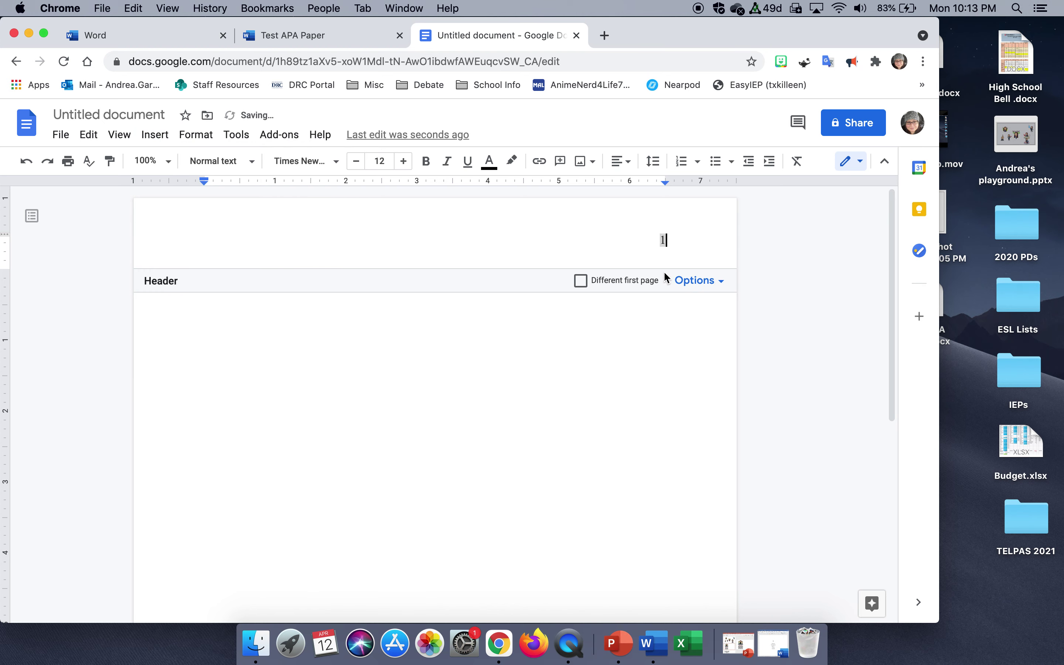
pyautogui.click(605, 368)
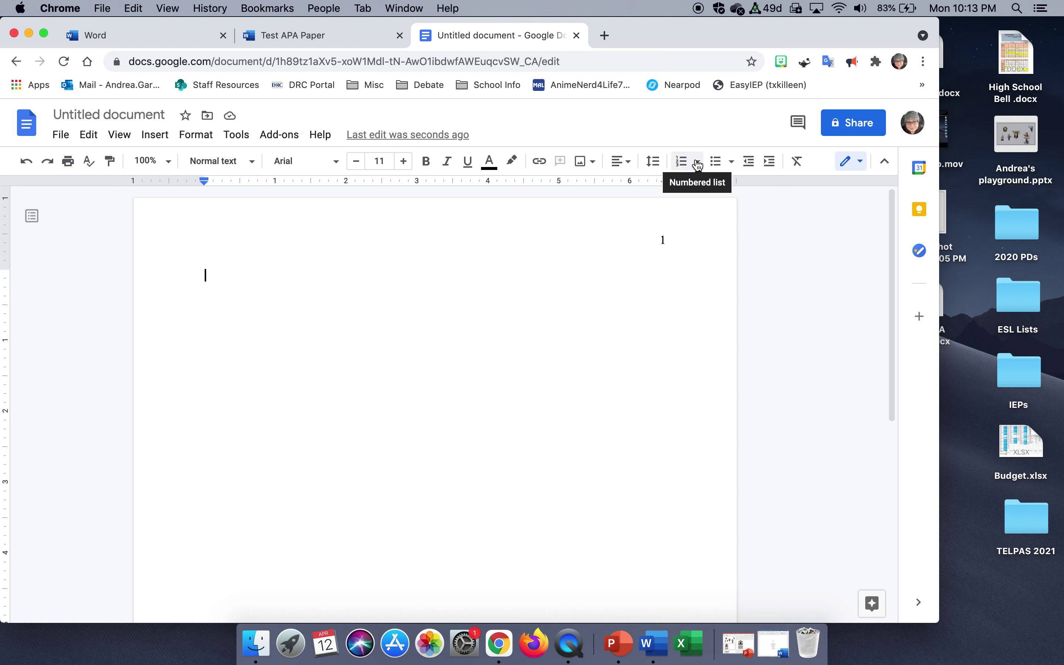
# Centre and double-space the body, add blank lines, and set Times New Roman 12.
pyautogui.click(630, 164)
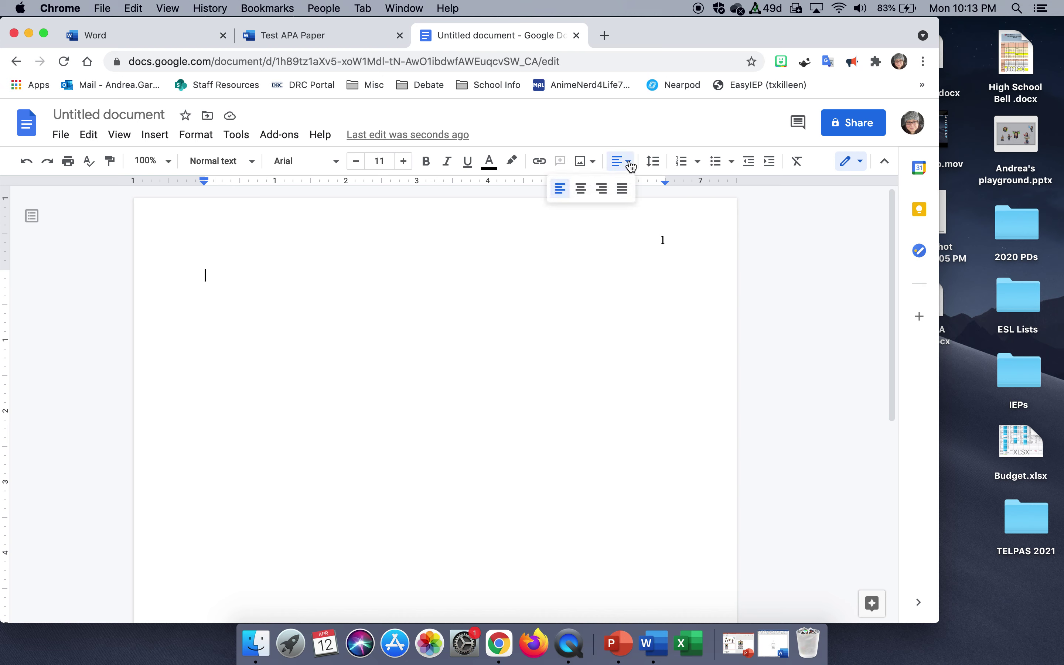
pyautogui.click(581, 187)
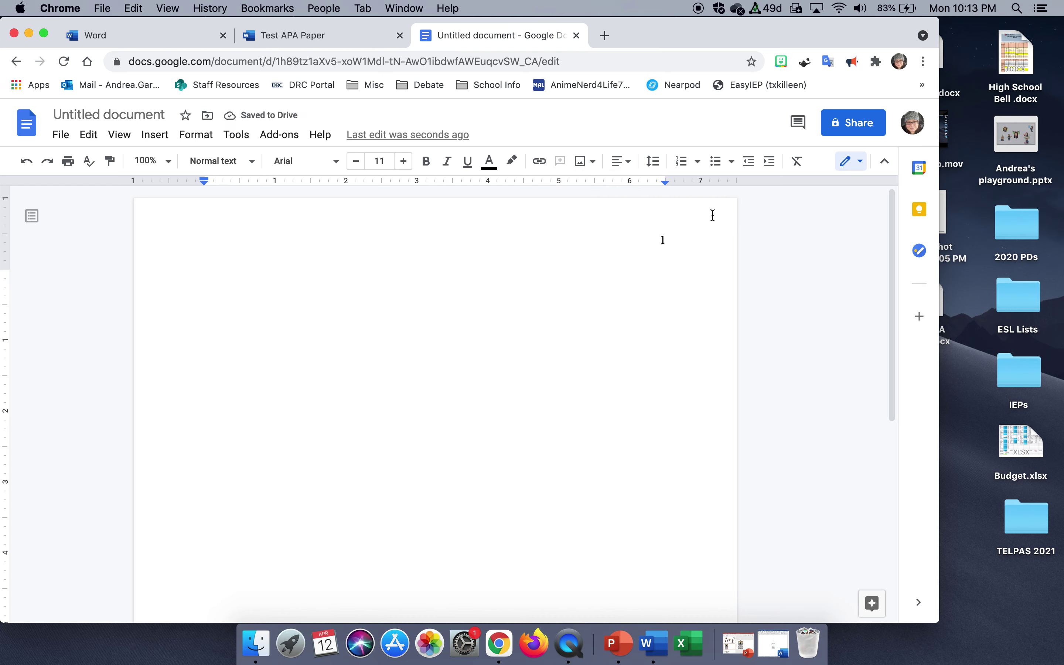
pyautogui.click(662, 165)
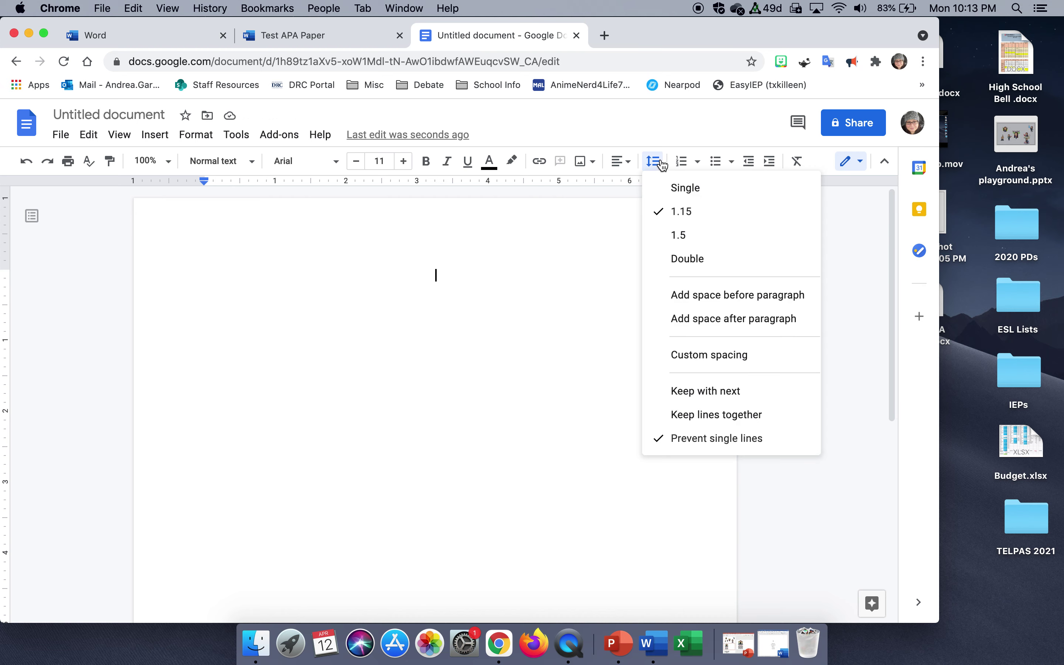
pyautogui.click(678, 256)
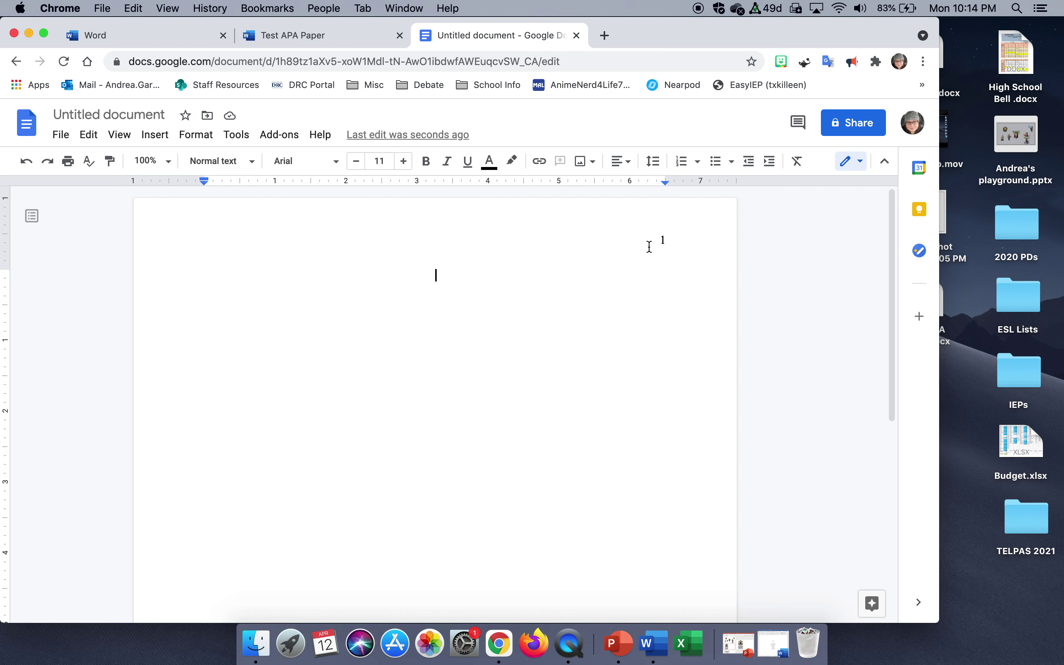
pyautogui.press('Return')
pyautogui.press('Return')
pyautogui.click(303, 161)
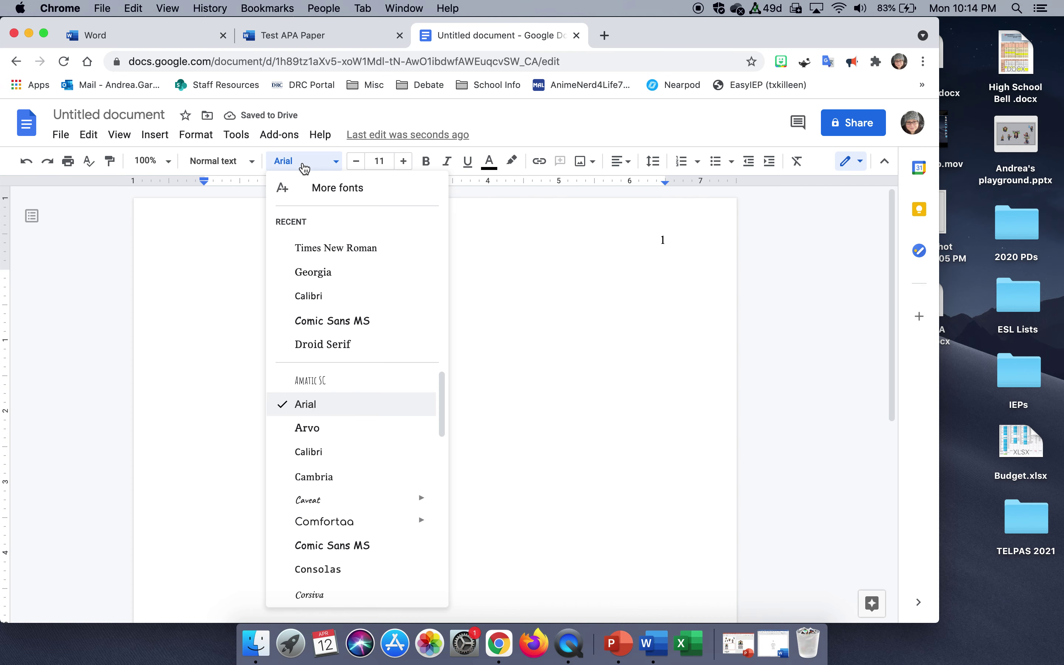
pyautogui.click(321, 249)
pyautogui.click(405, 161)
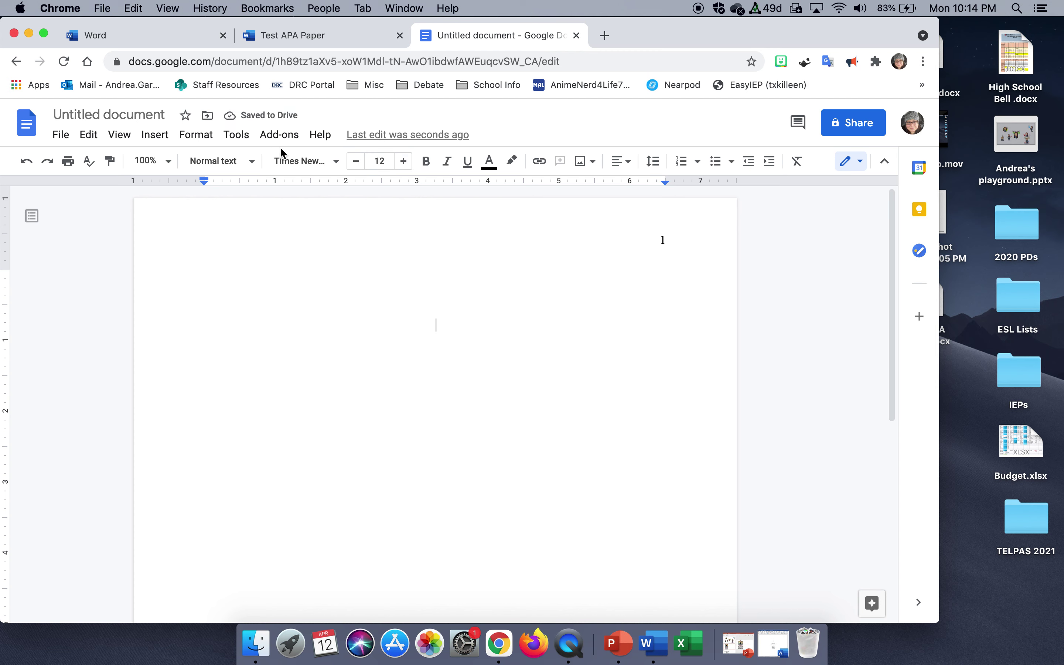
# Type a bold Title, then the student's name in regular text below it.
pyautogui.click(427, 167)
pyautogui.write('Title')
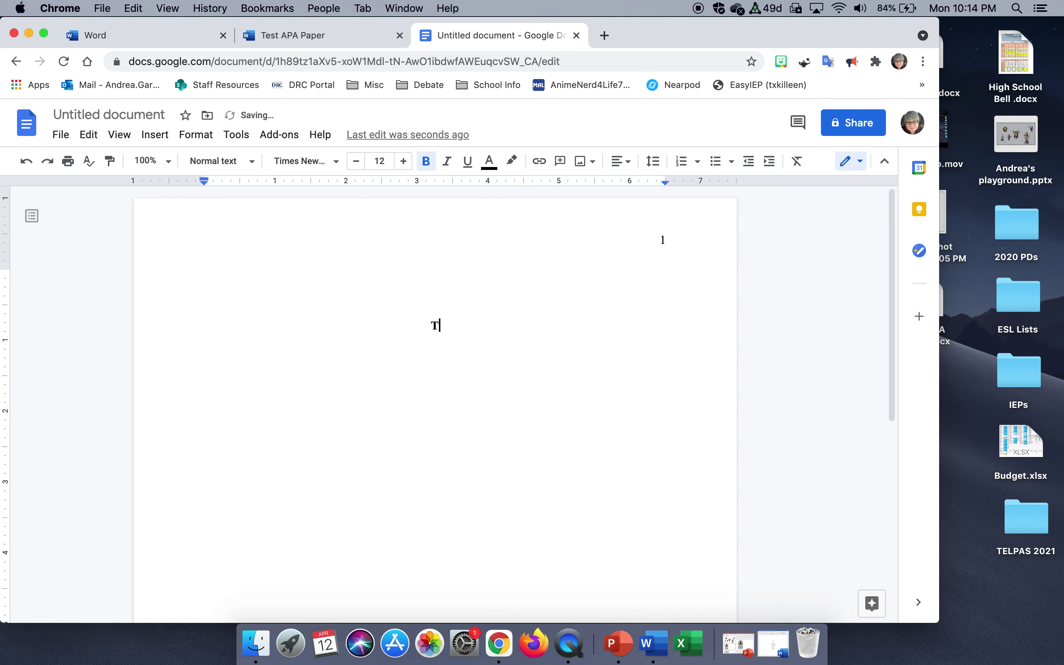
pyautogui.press('Return')
pyautogui.press('Return')
pyautogui.click(428, 162)
# Add Ellison High School and English II - 5 on their own lines.
pyautogui.press('Return')
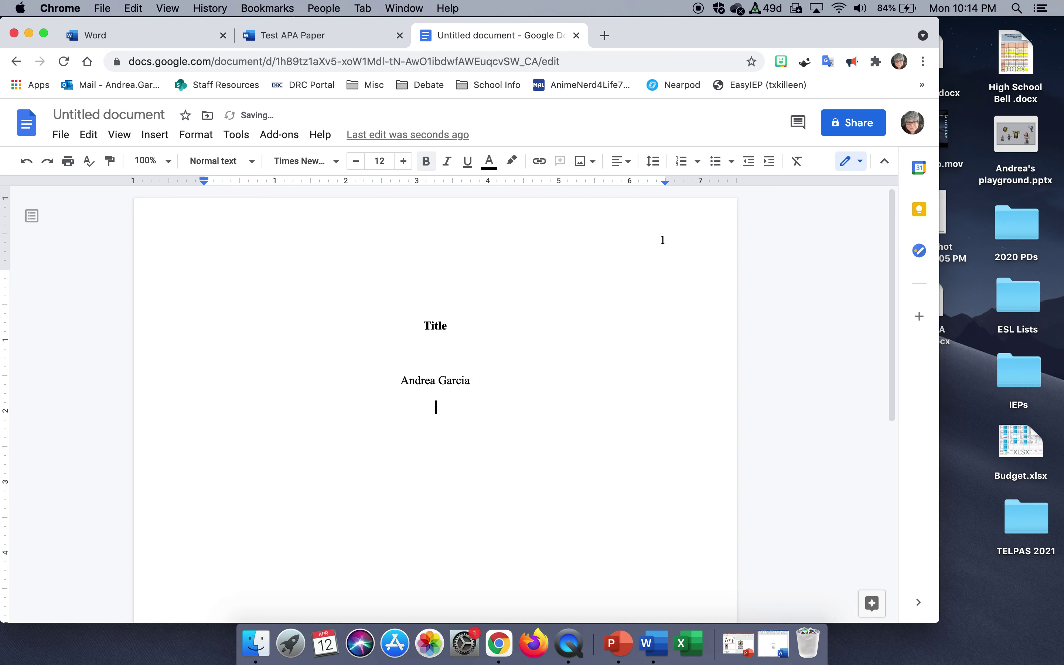
pyautogui.write('Ellison High School')
pyautogui.press('Return')
pyautogui.write('Engl')
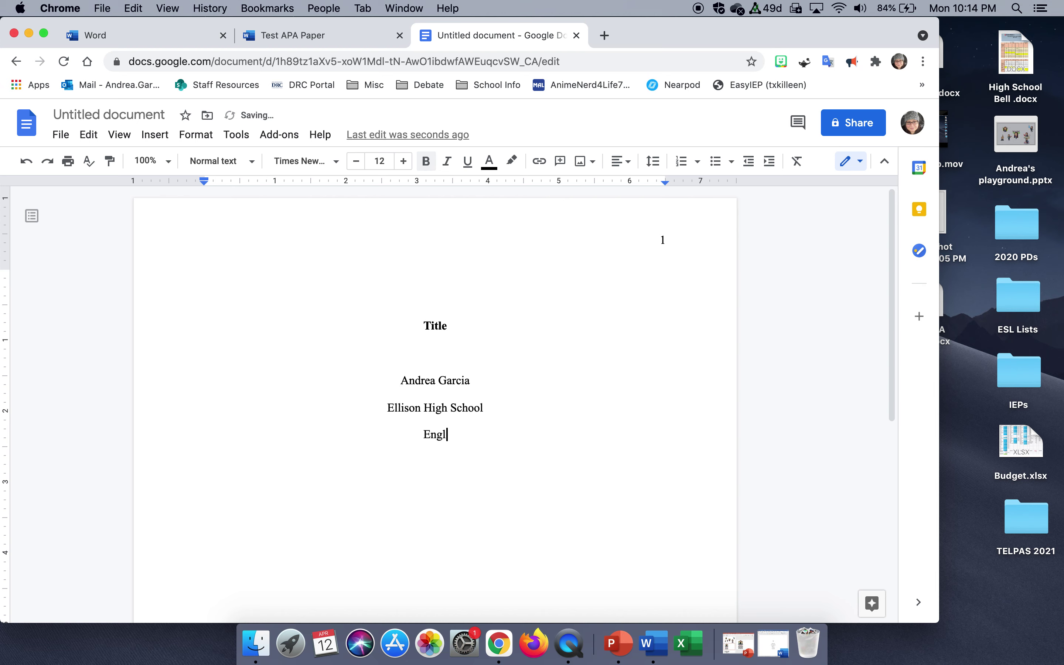
pyautogui.write('ish II - 5')
# Add the teacher's name and the date 12 April 2021 on separate lines.
pyautogui.press('Return')
pyautogui.write('Ms. Garcia')
pyautogui.press('Return')
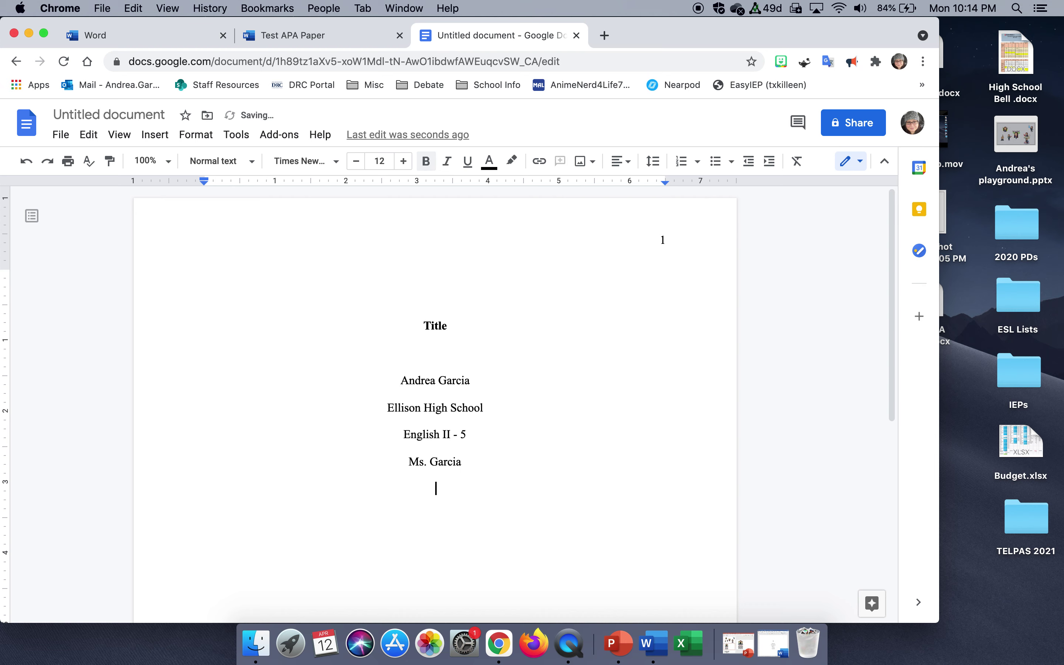
pyautogui.write('12 April 202')
pyautogui.press('BackSpace')
pyautogui.press('BackSpace')
pyautogui.press('BackSpace')
pyautogui.press('BackSpace')
pyautogui.write('2021')
pyautogui.press('BackSpace')
pyautogui.press('BackSpace')
pyautogui.press('BackSpace')
pyautogui.press('BackSpace')
pyautogui.press('BackSpace')
pyautogui.write('2021')
pyautogui.press('Return')
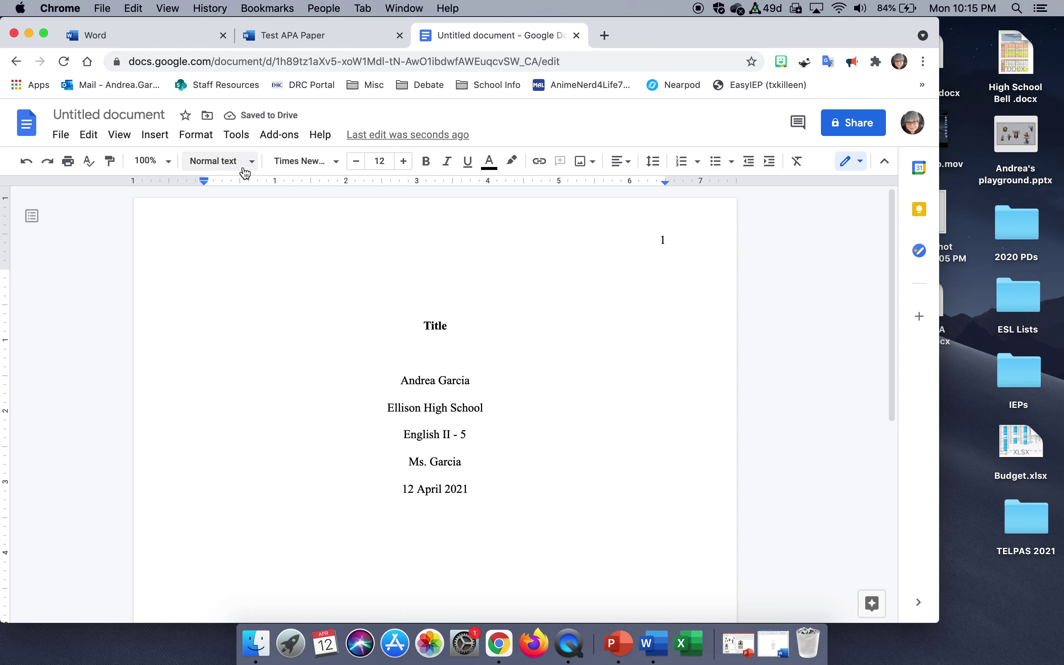
pyautogui.click(163, 137)
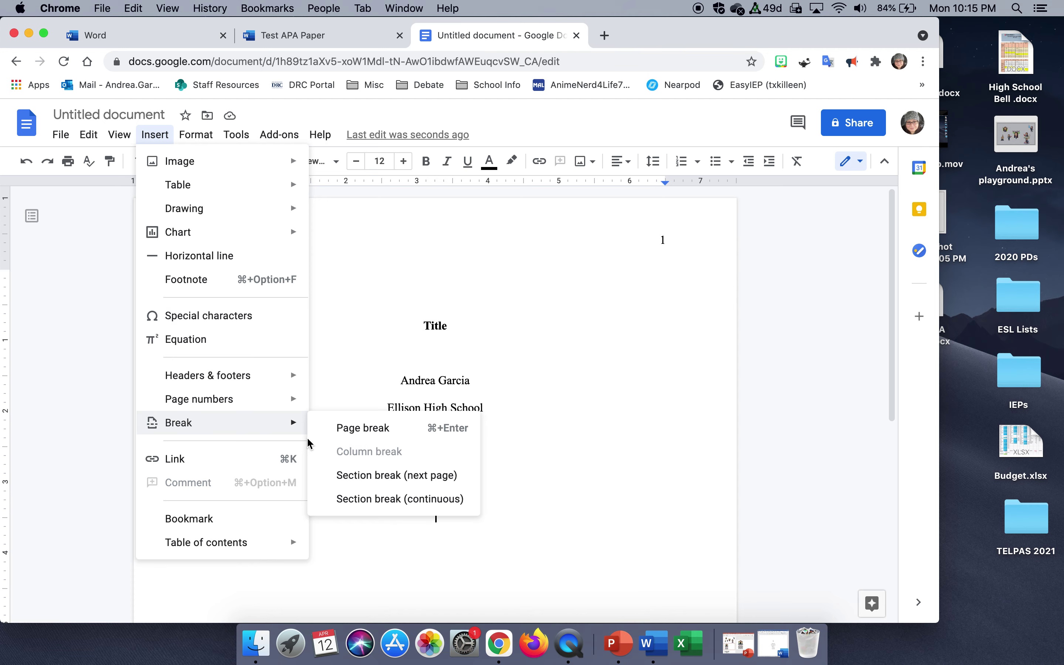
# Insert a page break and type a bold Title on page 2.
pyautogui.moveTo(290, 429)
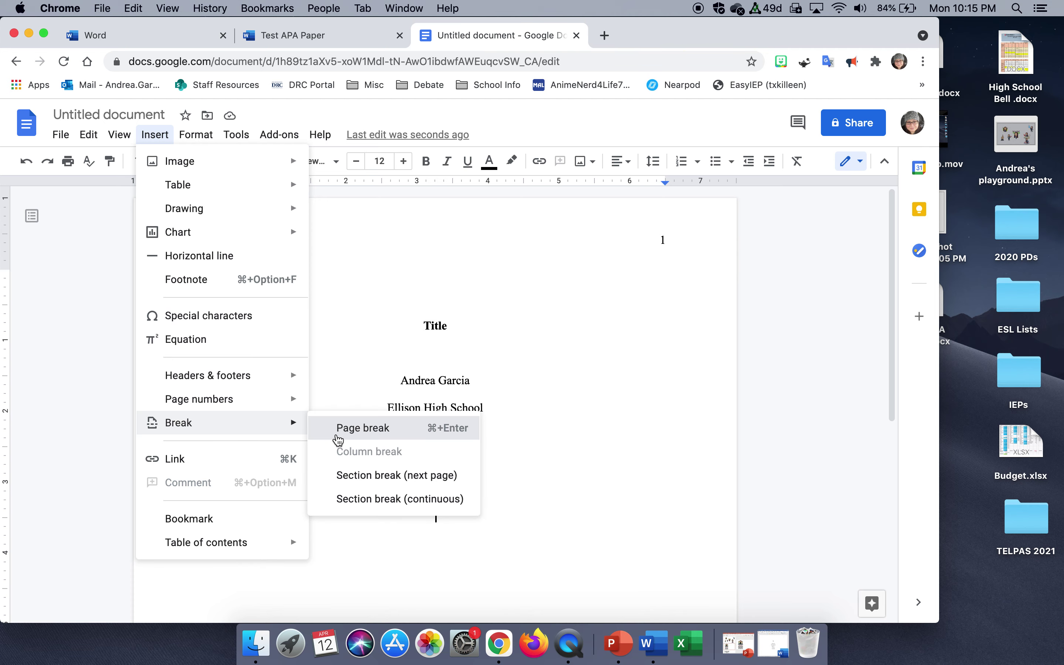
pyautogui.click(340, 429)
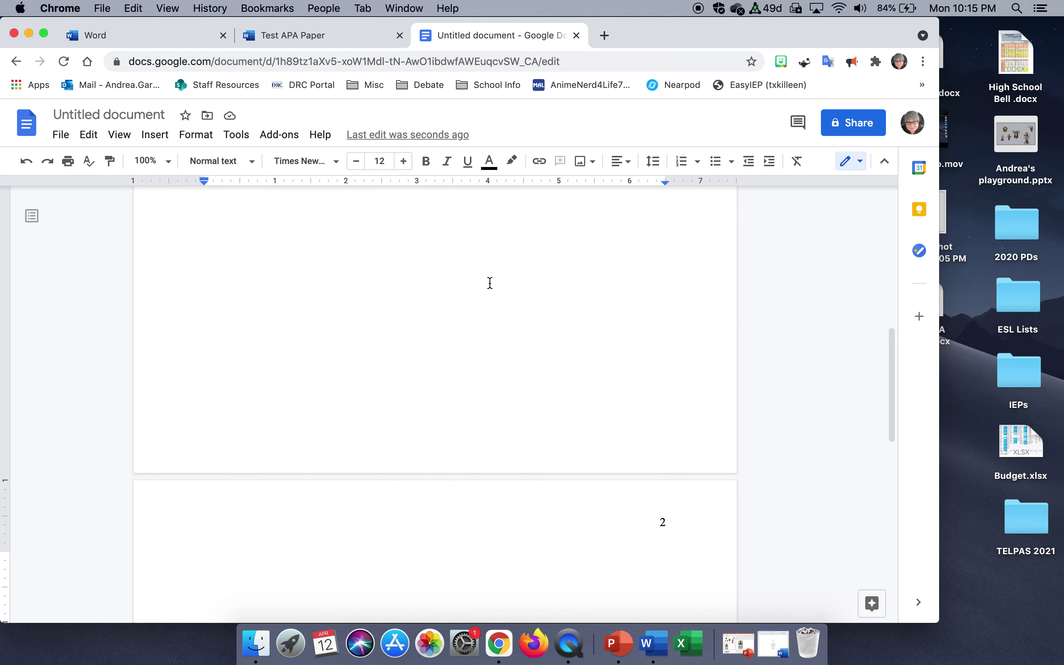
pyautogui.click(426, 167)
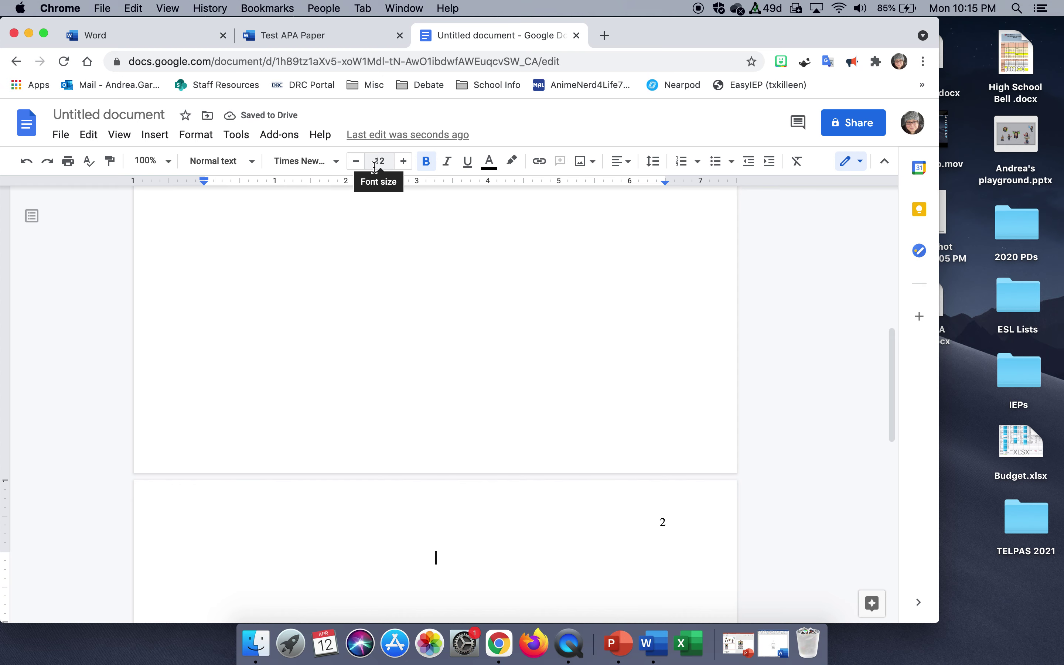
pyautogui.write('Title')
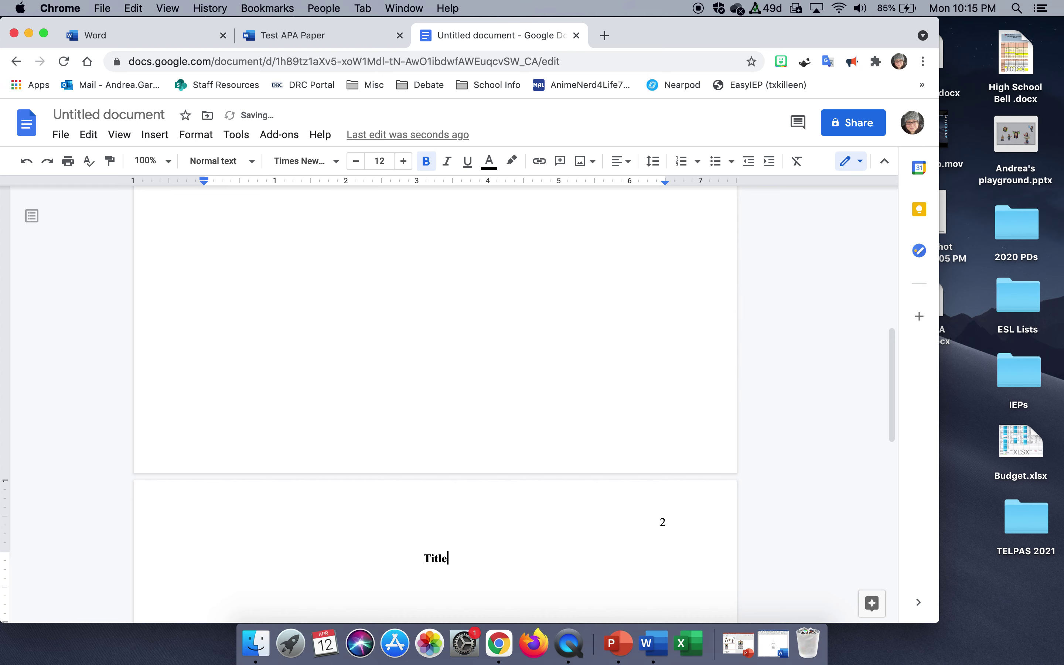
pyautogui.press('Return')
# Type 'Start typing.' as a left-aligned, non-bold line below the Title.
pyautogui.click(428, 169)
pyautogui.click(620, 161)
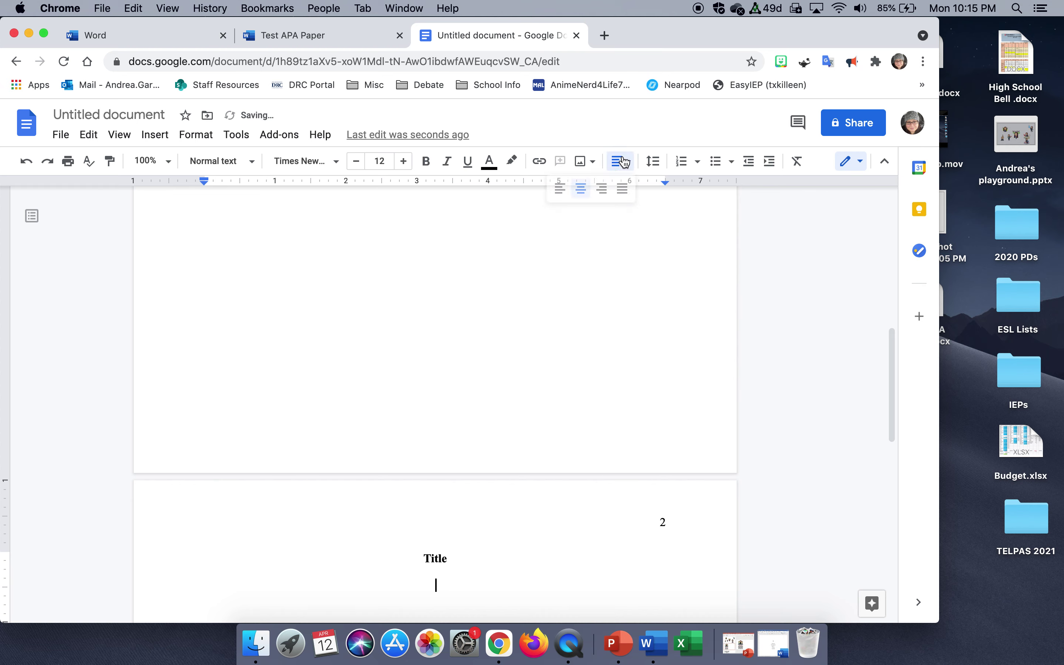
pyautogui.click(560, 188)
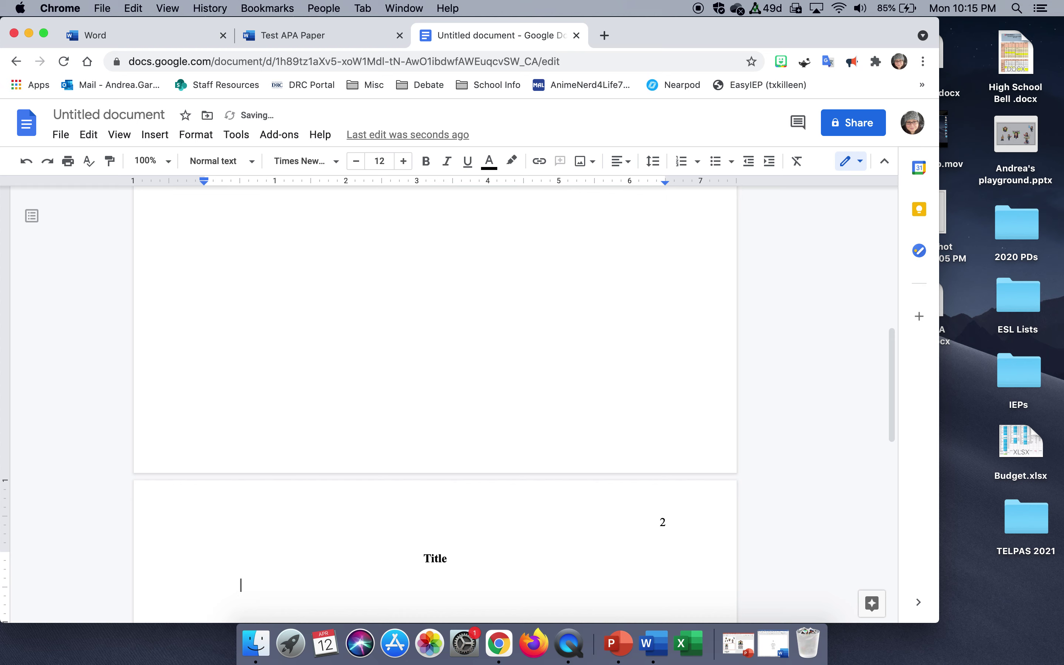
pyautogui.write('Start typing.')
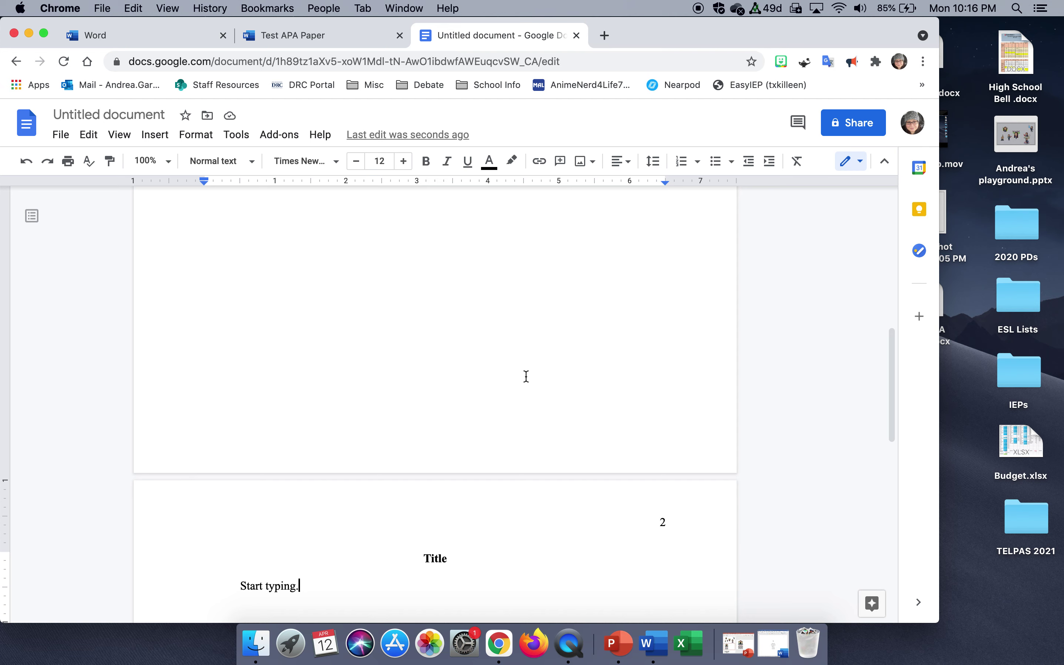
pyautogui.scroll(10, 527, 376)
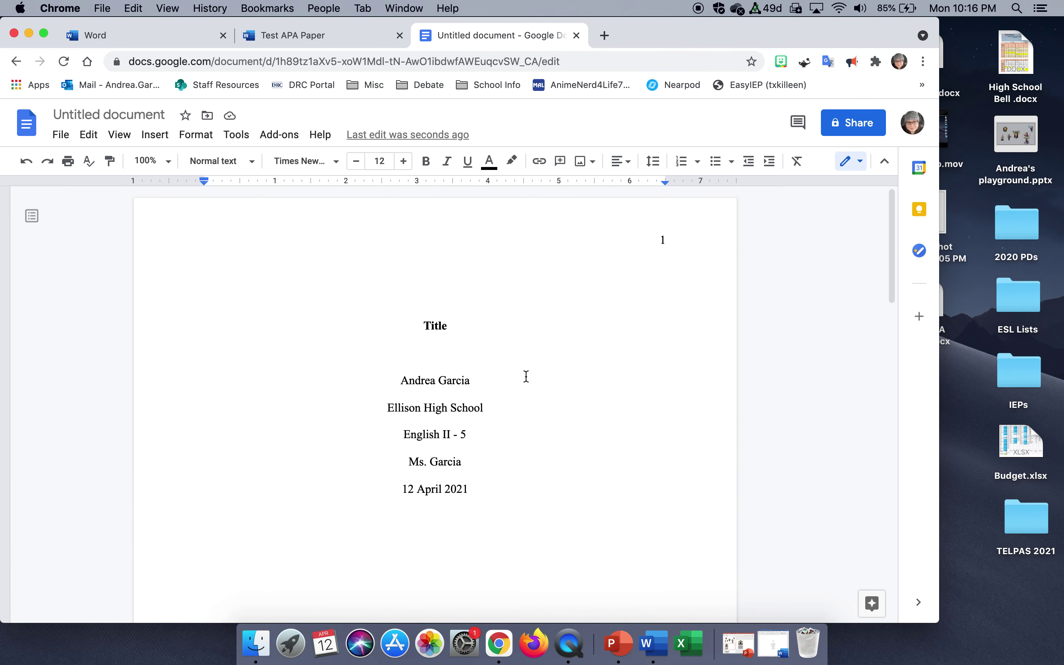